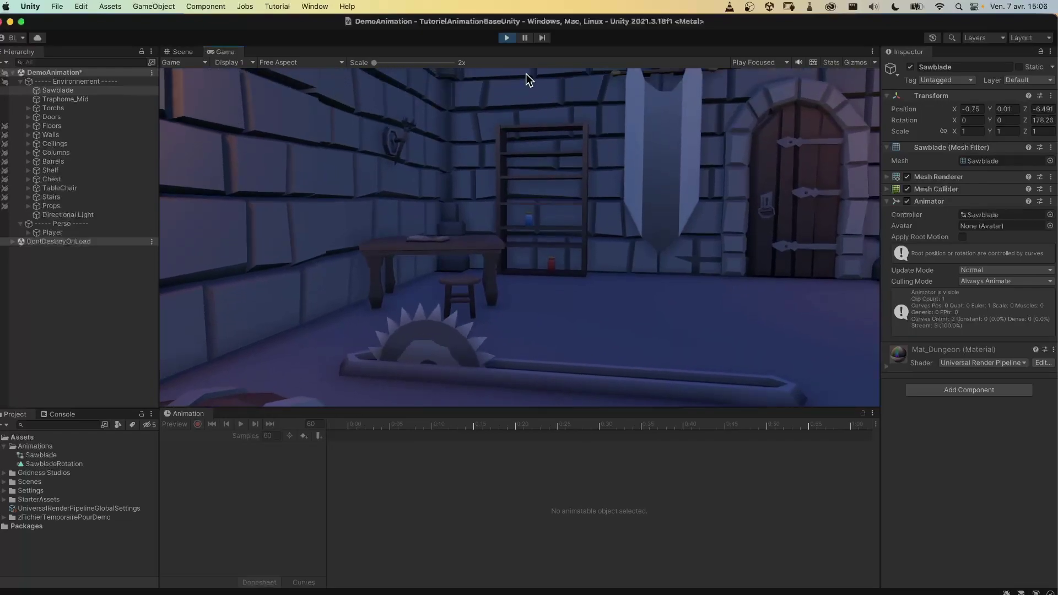
- Stop the running game and show the Sawblade's SawbladeRotation clip with its Rotation property collapsed
{"action": "left_click", "coordinate": [506, 37]}
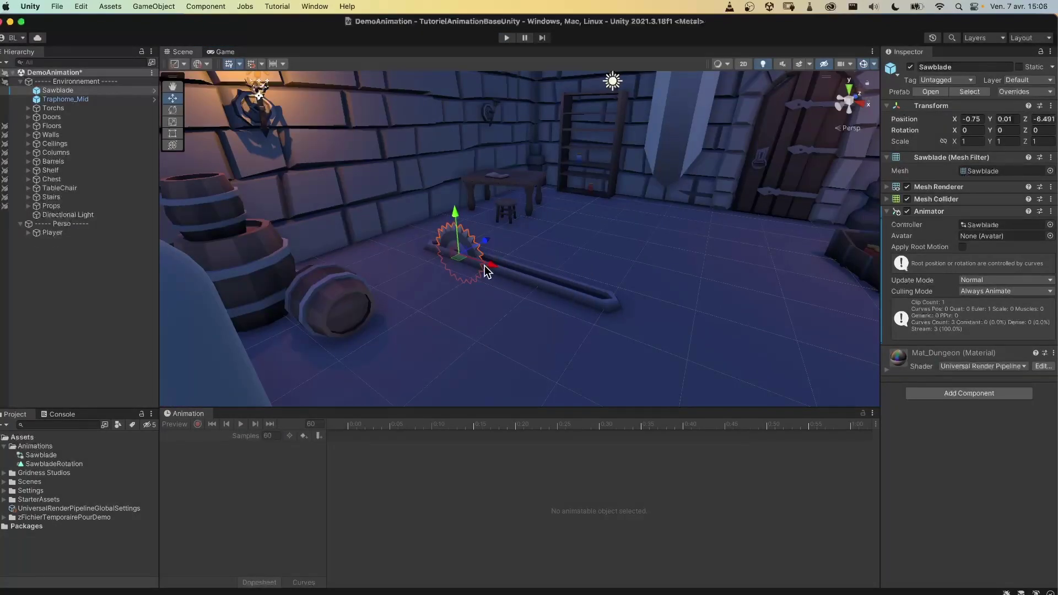
{"action": "left_click", "coordinate": [60, 464]}
{"action": "left_click", "coordinate": [461, 237]}
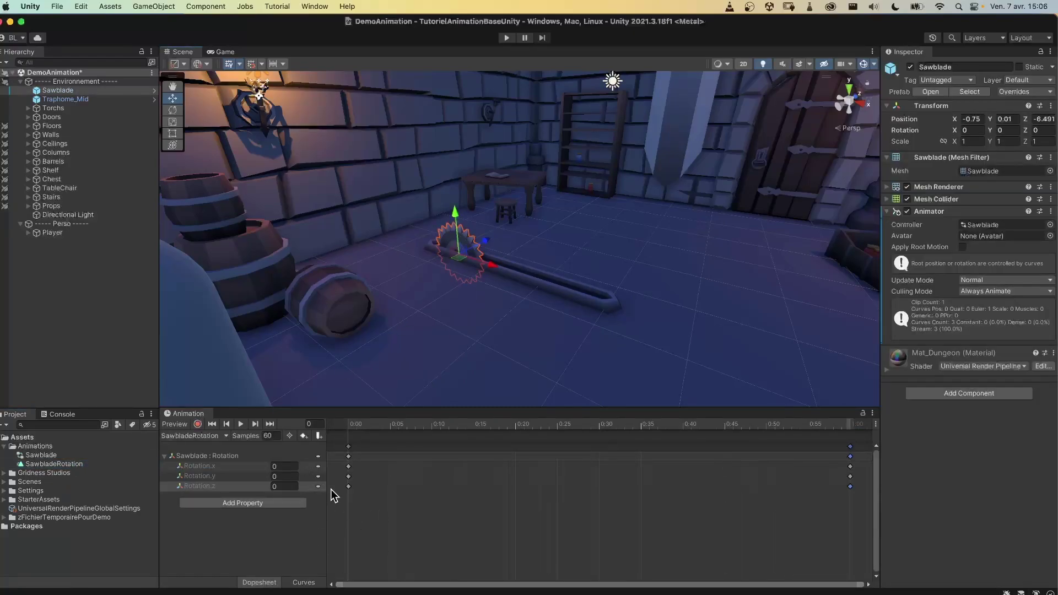
{"action": "left_click", "coordinate": [419, 528]}
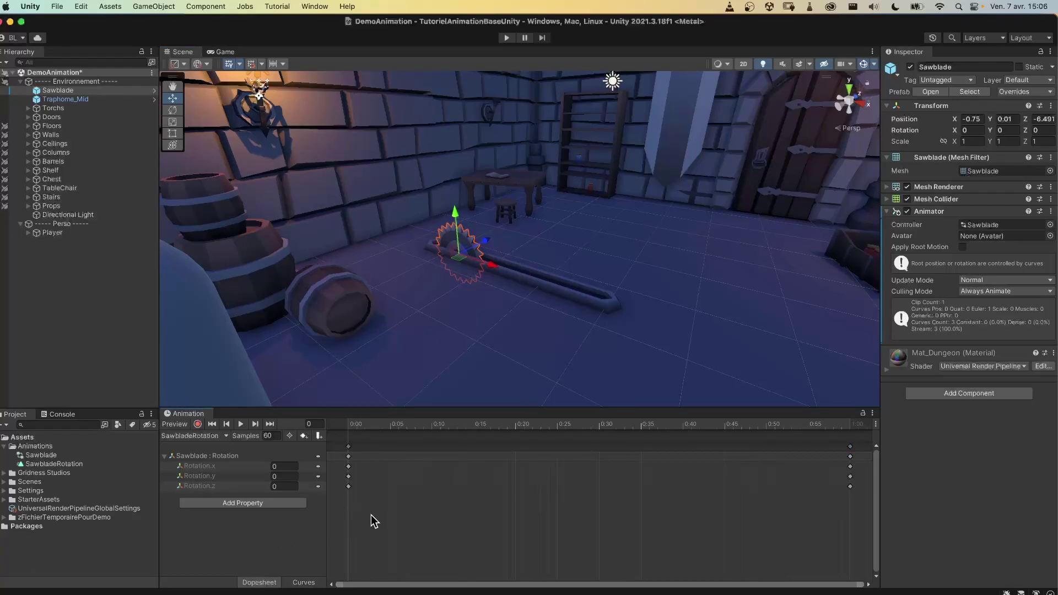
{"action": "left_click", "coordinate": [165, 455]}
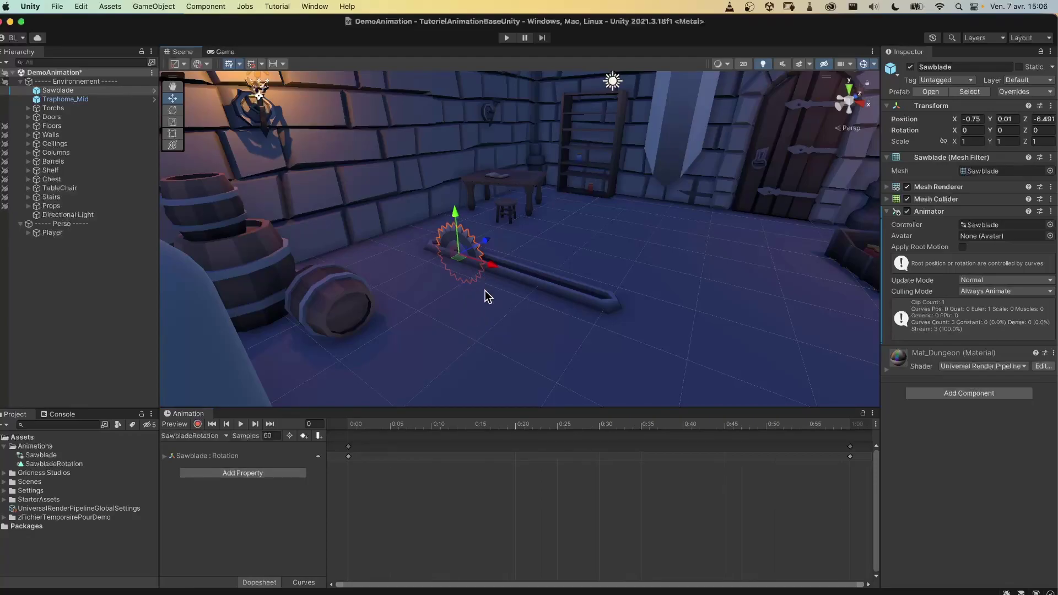
- Add the Transform Position property to the Sawblade's SawbladeRotation clip
{"action": "key", "text": "f"}
{"action": "scroll", "coordinate": [588, 307], "scroll_direction": "down", "scroll_amount": 5}
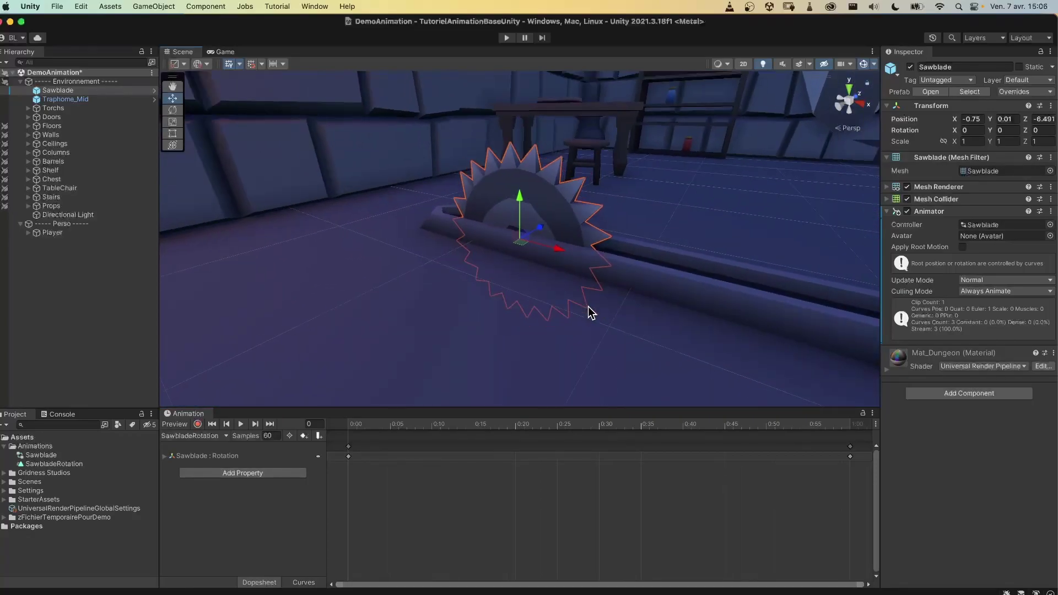
{"action": "scroll", "coordinate": [590, 307], "scroll_direction": "down", "scroll_amount": 2}
{"action": "middle_click_drag", "start_coordinate": [686, 329], "coordinate": [516, 281]}
{"action": "left_click_drag", "start_coordinate": [487, 289], "coordinate": [581, 285], "text": "alt"}
{"action": "scroll", "coordinate": [581, 285], "scroll_direction": "down", "scroll_amount": 1}
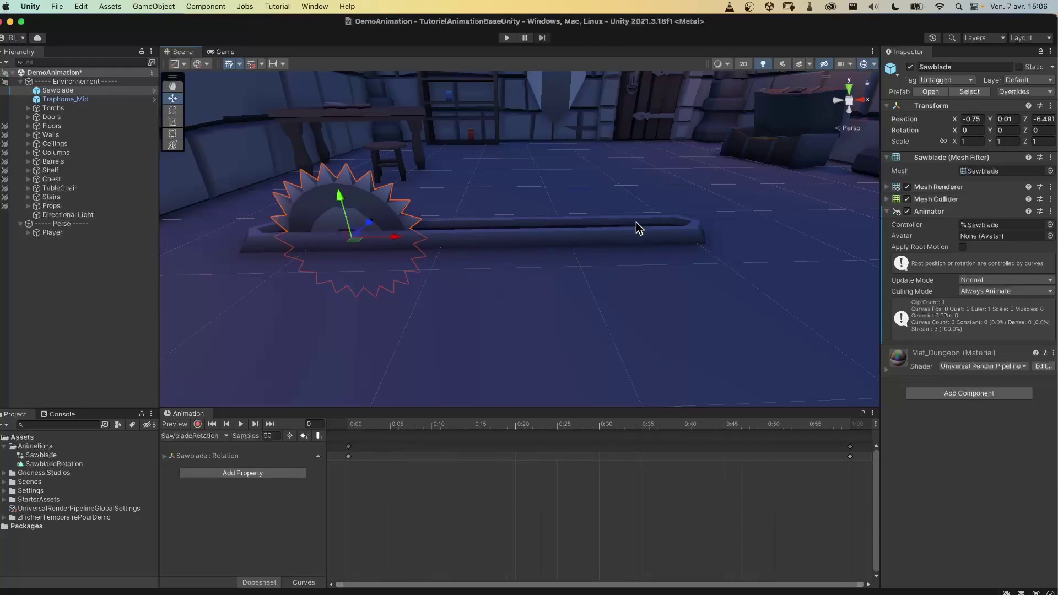
{"action": "left_click", "coordinate": [255, 476]}
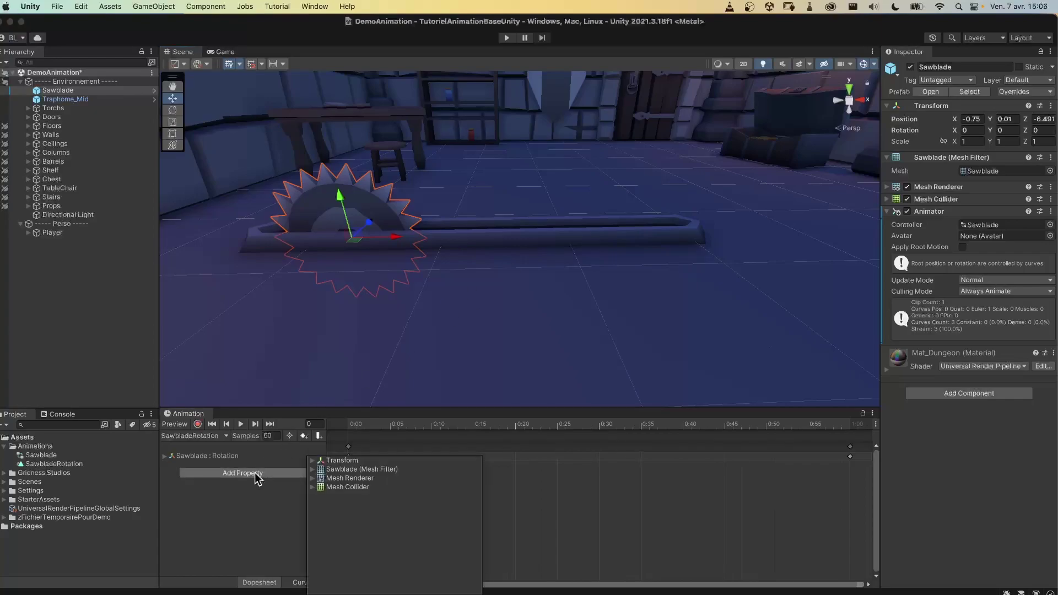
{"action": "left_click", "coordinate": [314, 461]}
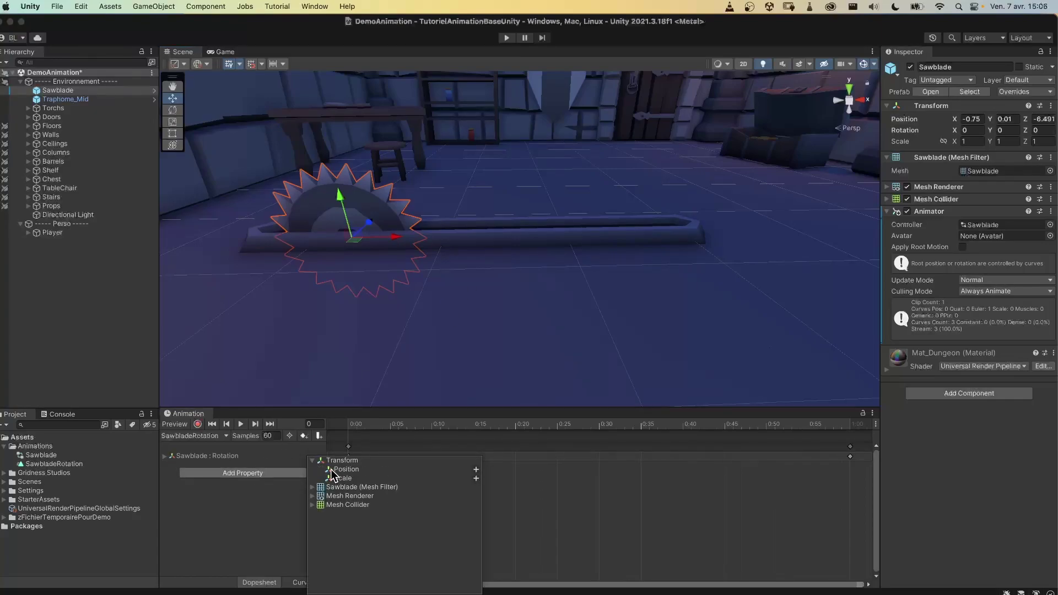
{"action": "left_click", "coordinate": [476, 469]}
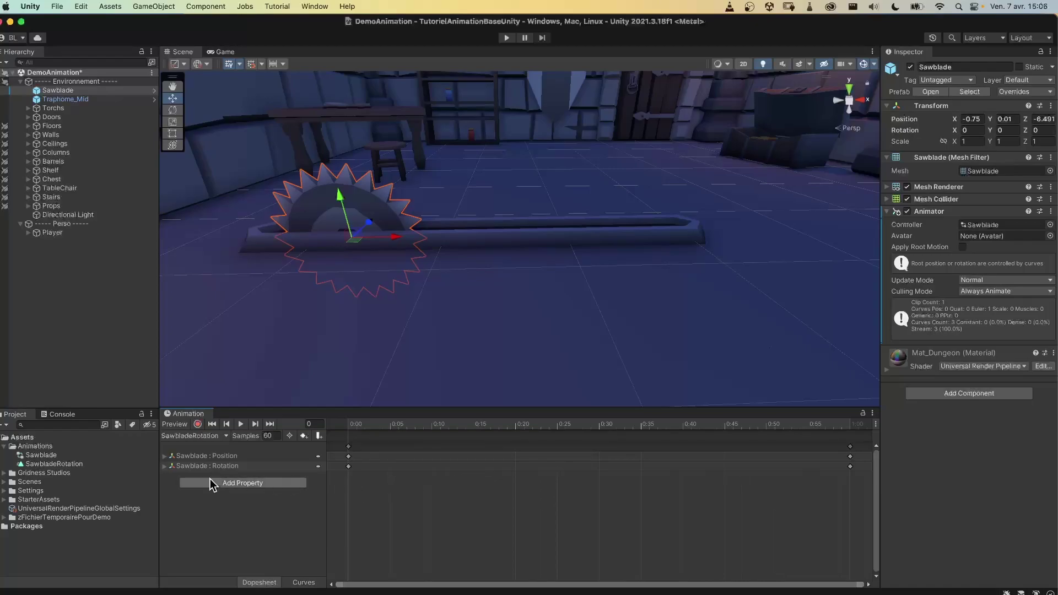
- Expand the Sawblade's Position property to show its X, Y and Z values, keeping Rotation collapsed
{"action": "left_click", "coordinate": [164, 457]}
{"action": "left_click", "coordinate": [164, 457]}
{"action": "left_click", "coordinate": [164, 466]}
{"action": "left_click", "coordinate": [164, 466]}
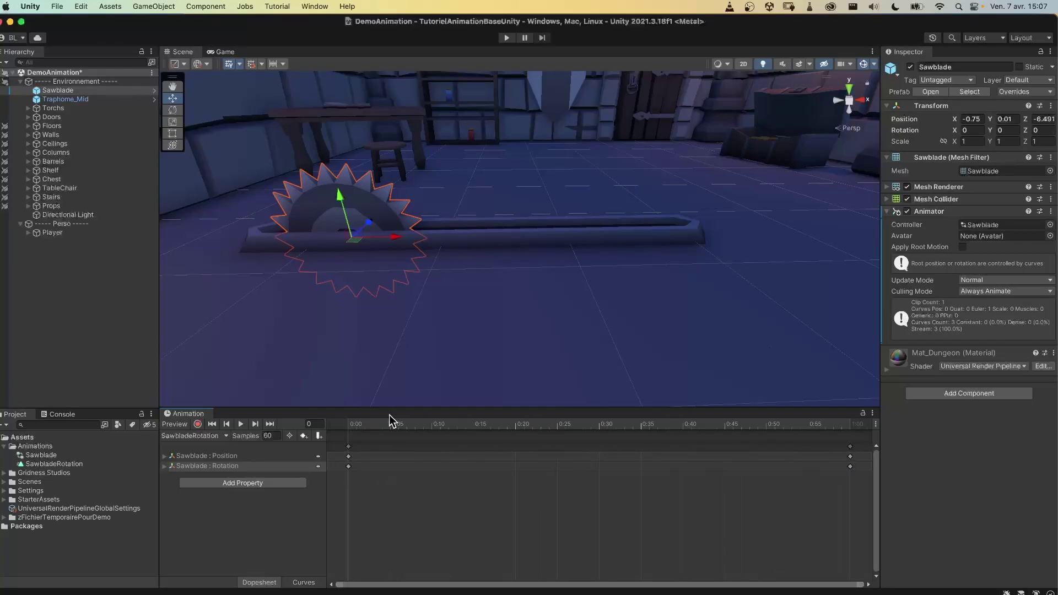
{"action": "left_click", "coordinate": [360, 476]}
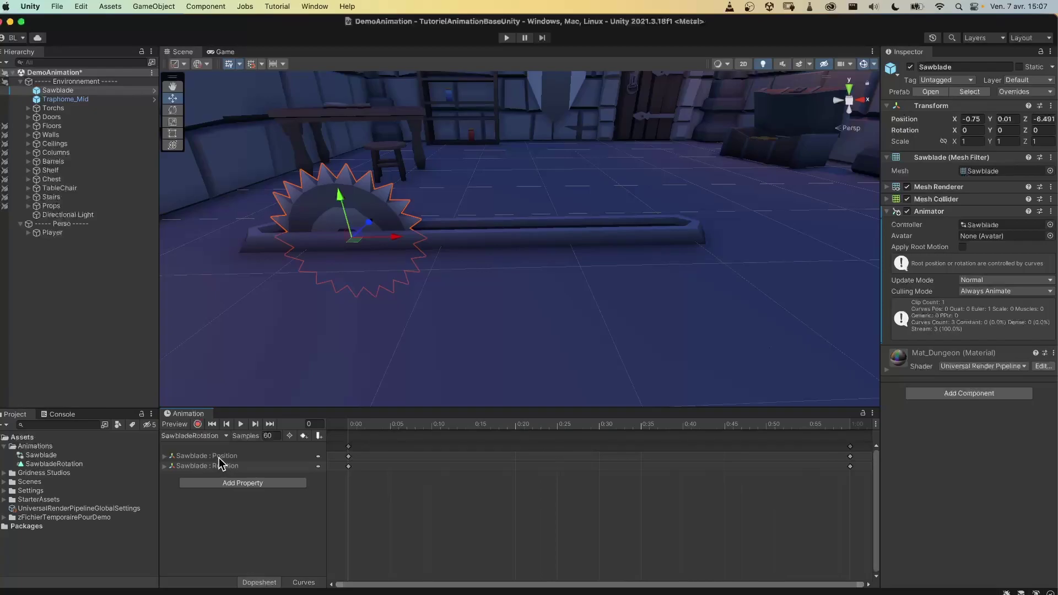
{"action": "left_click", "coordinate": [218, 457]}
{"action": "left_click", "coordinate": [164, 457]}
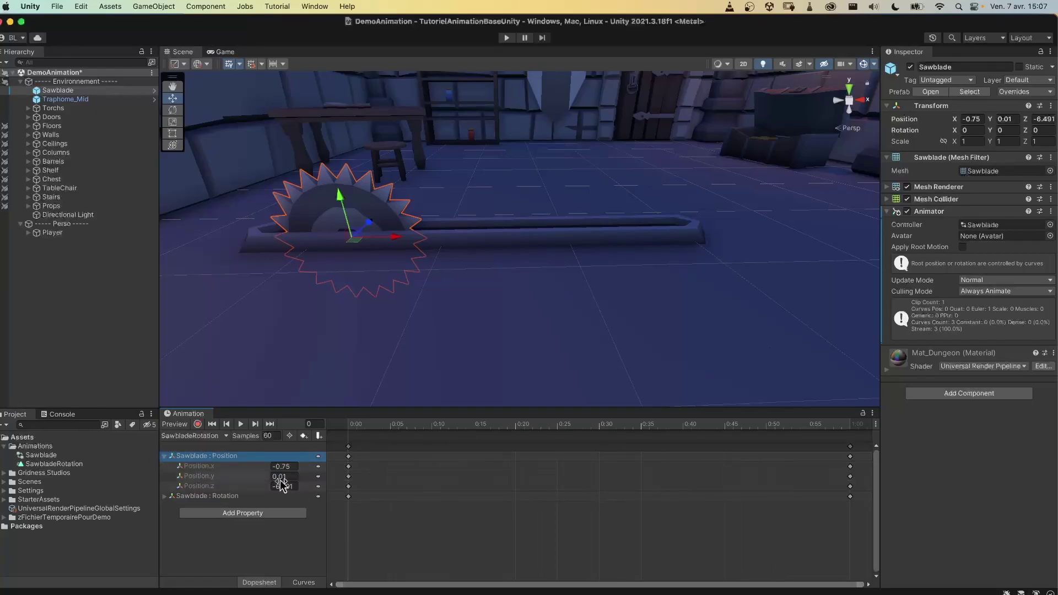
- Turn on keyframe recording and move the sawblade to about X -0.794 at frame 0, at the start of its rail
{"action": "left_click_drag", "start_coordinate": [396, 243], "coordinate": [432, 240]}
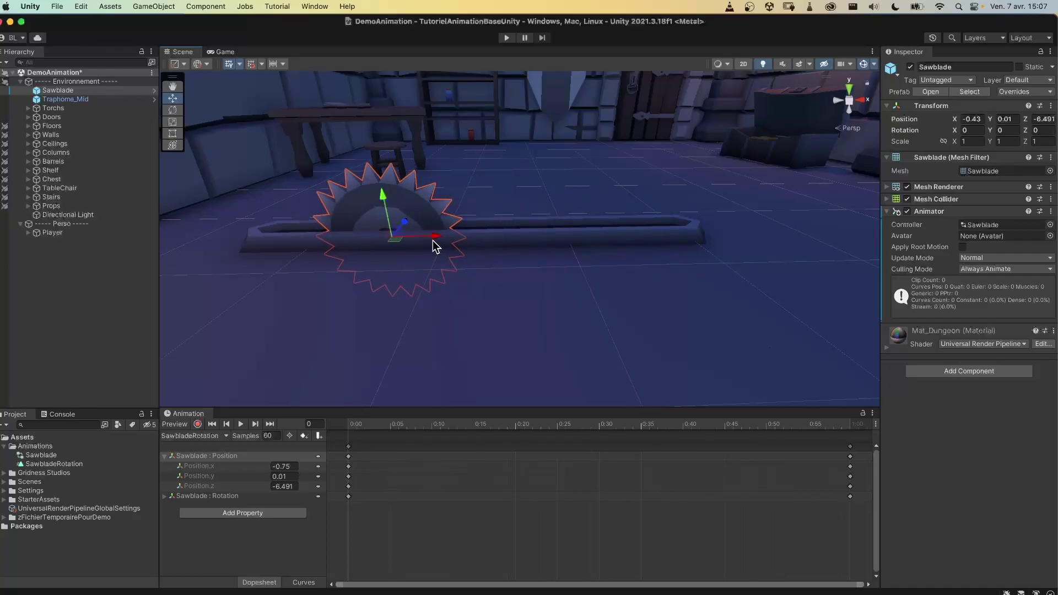
{"action": "key", "text": "super+z"}
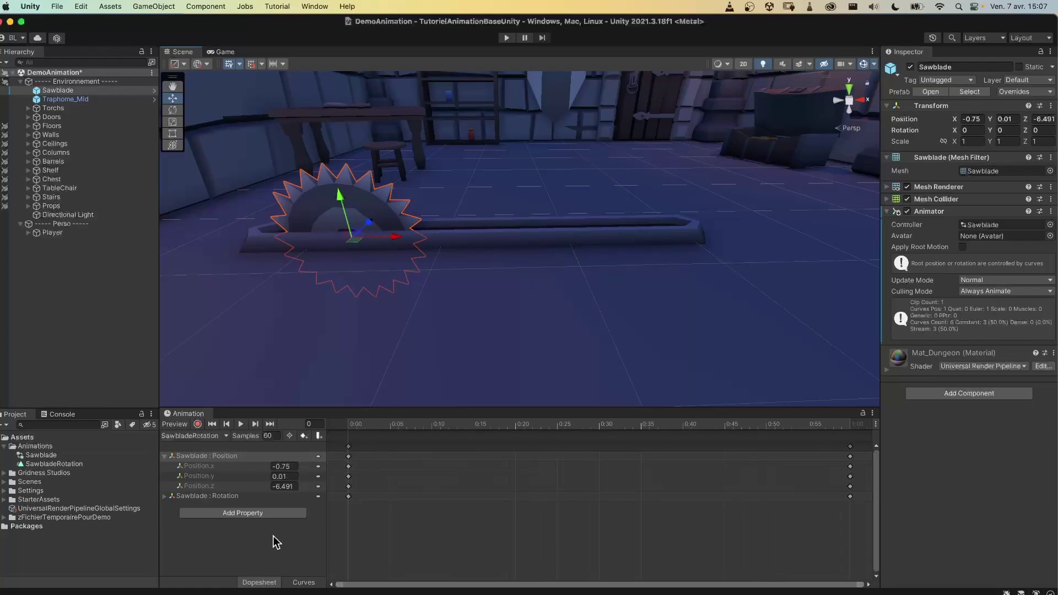
{"action": "left_click", "coordinate": [198, 424]}
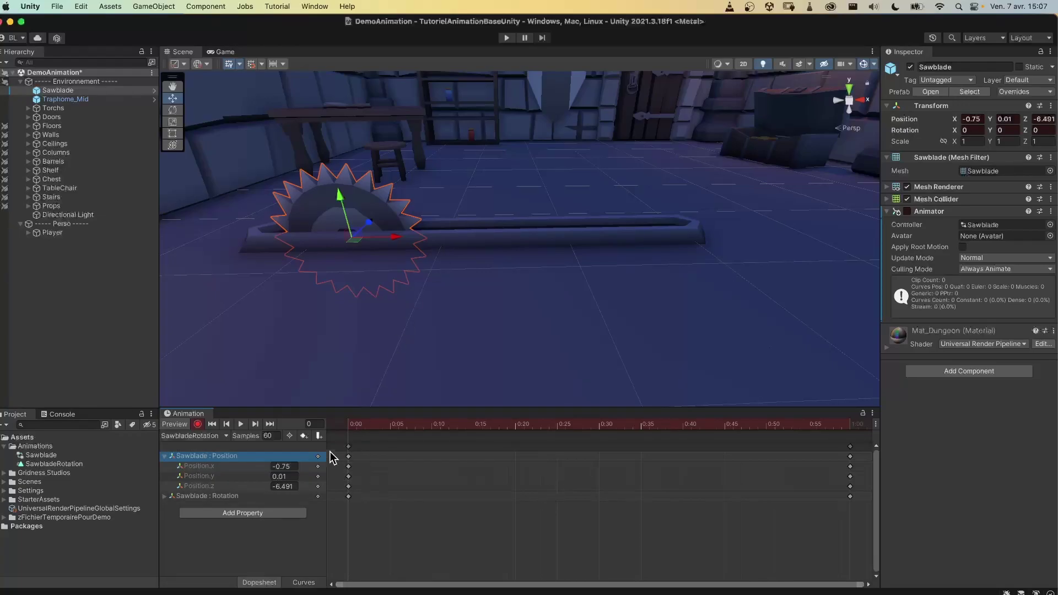
{"action": "left_click_drag", "start_coordinate": [395, 237], "coordinate": [392, 237]}
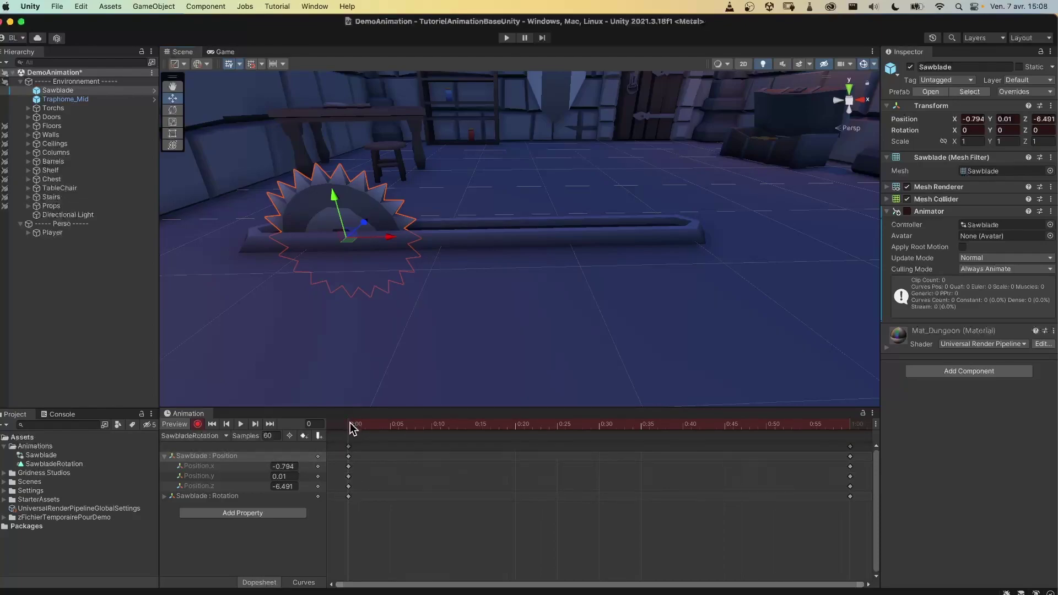
- Record a keyframe at frame 30 with the sawblade moved to the far end of its rail, about X 1.361, and stop recording
{"action": "left_click_drag", "start_coordinate": [352, 429], "coordinate": [603, 439]}
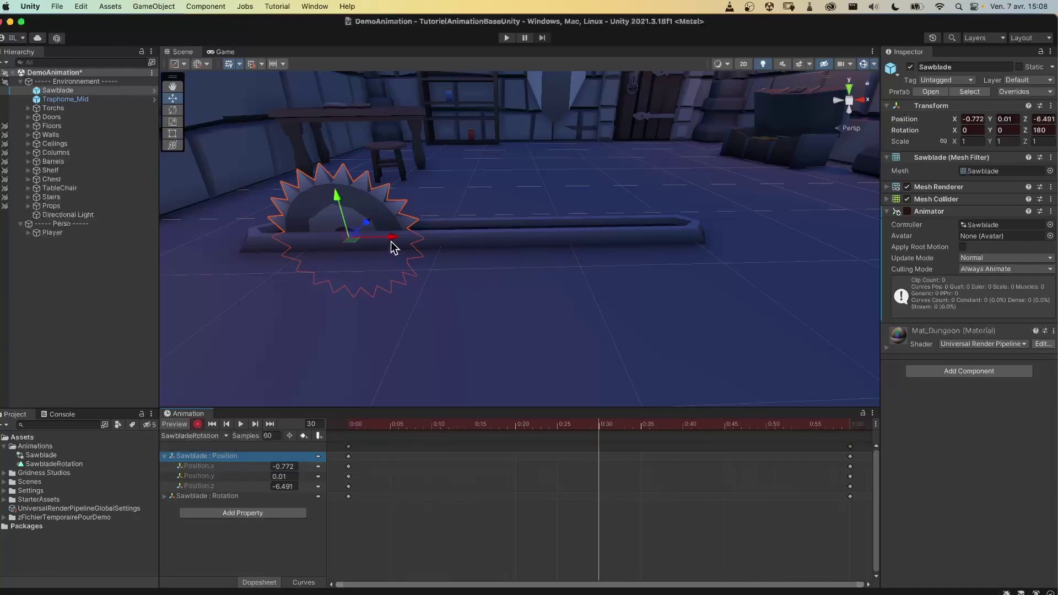
{"action": "left_click_drag", "start_coordinate": [392, 239], "coordinate": [652, 256]}
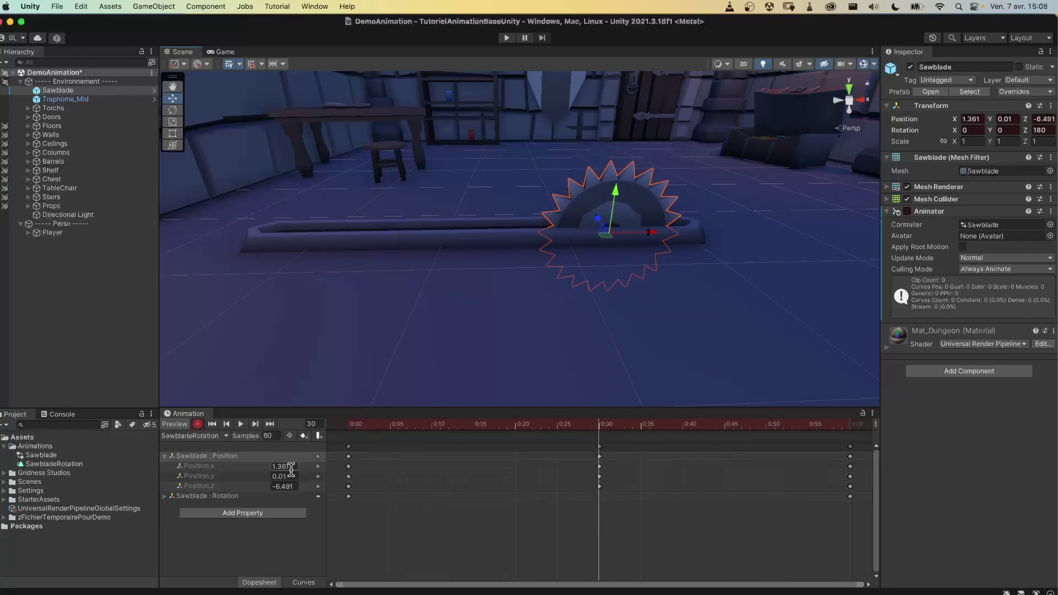
{"action": "left_click", "coordinate": [197, 424]}
- Check the sawblade's position at frames 0, 30 and 60, and preview the animation
{"action": "left_click", "coordinate": [354, 426]}
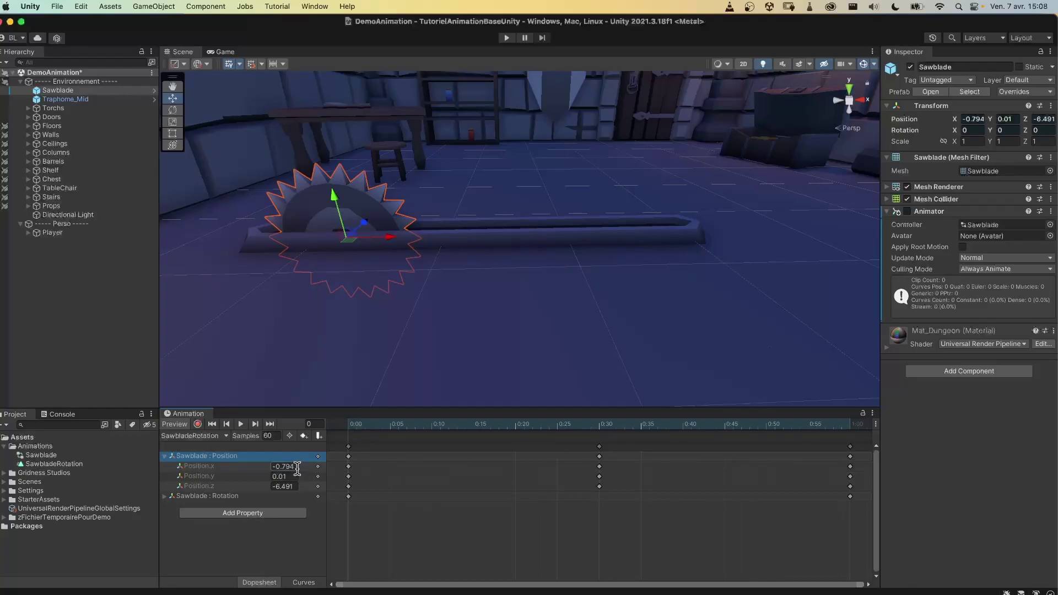
{"action": "left_click_drag", "start_coordinate": [354, 425], "coordinate": [598, 444]}
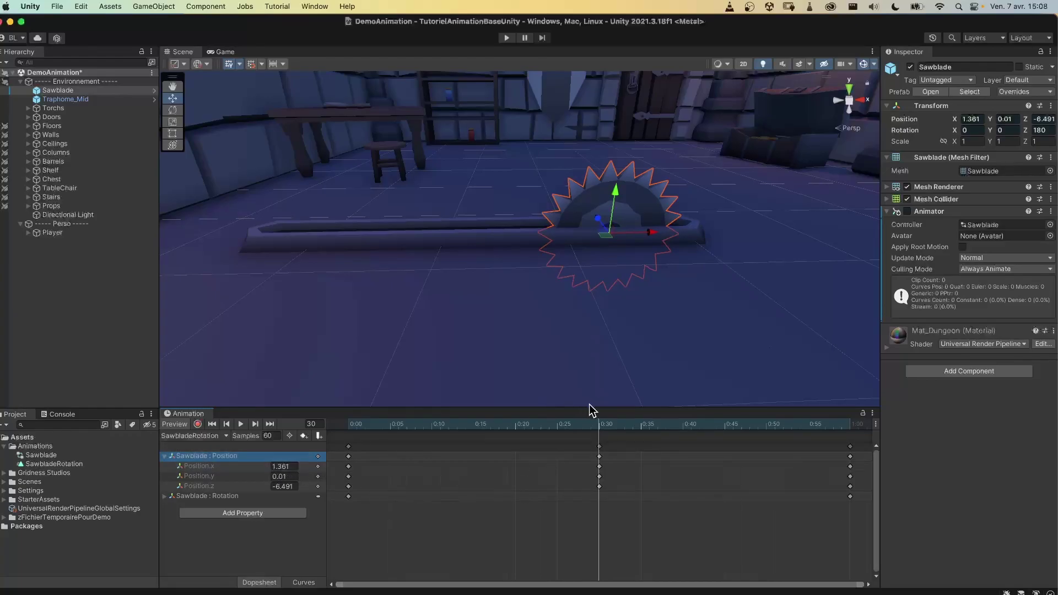
{"action": "left_click_drag", "start_coordinate": [600, 429], "coordinate": [340, 424]}
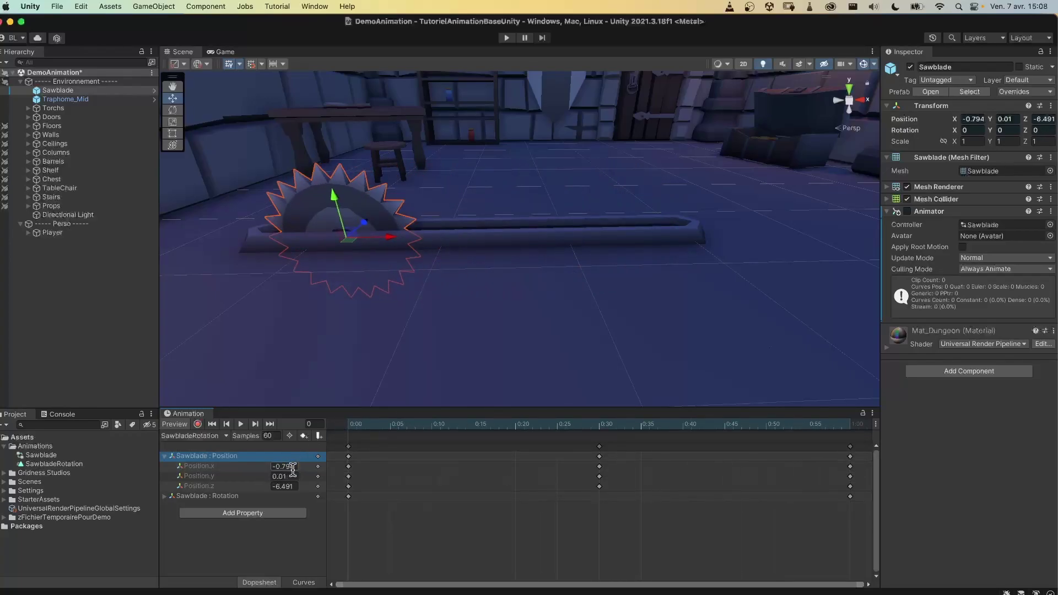
{"action": "left_click_drag", "start_coordinate": [349, 421], "coordinate": [851, 429]}
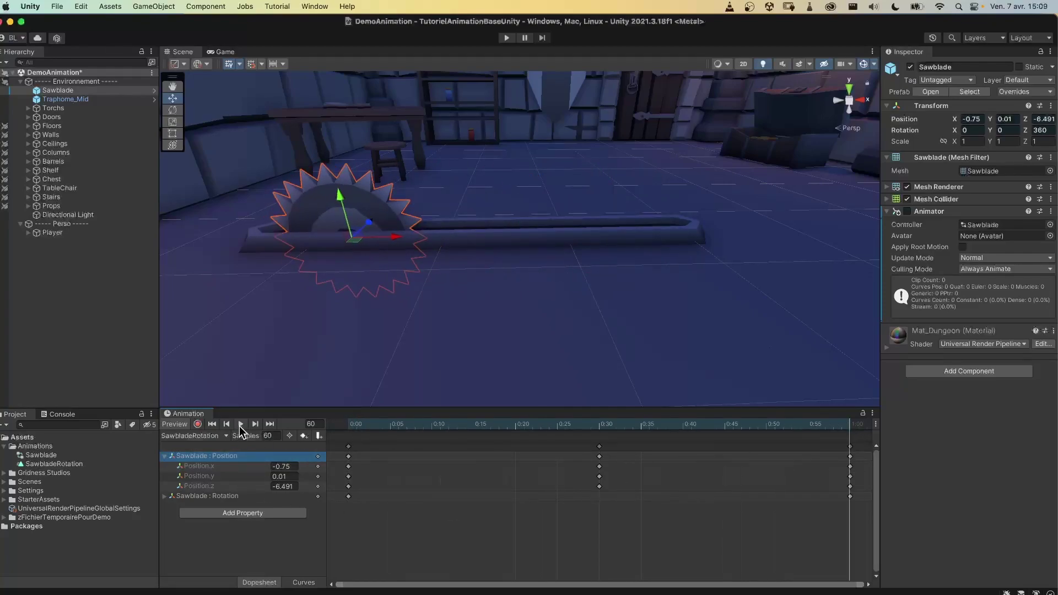
{"action": "left_click", "coordinate": [241, 426]}
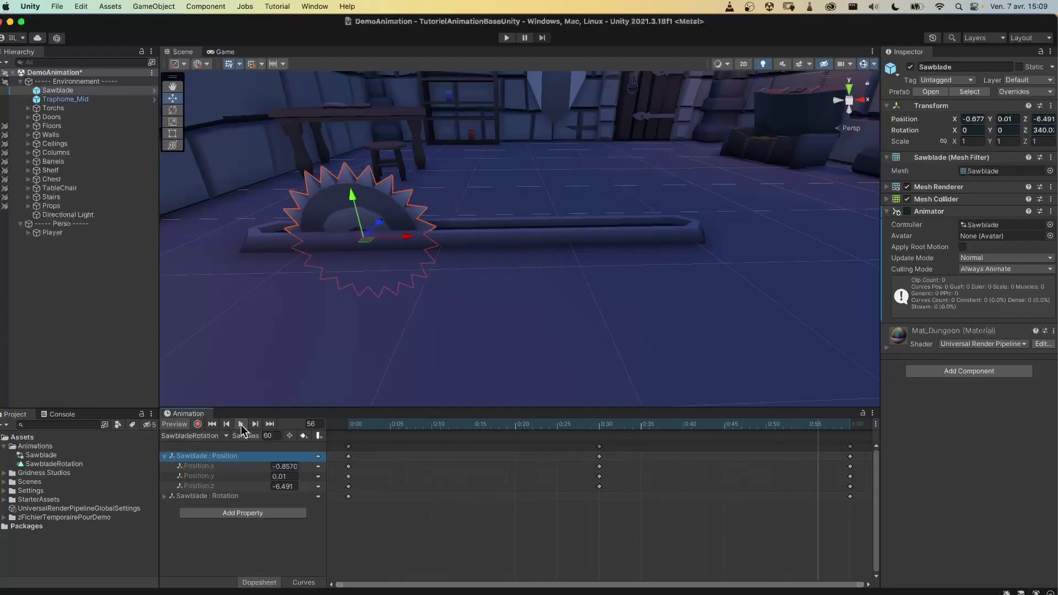
{"action": "left_click", "coordinate": [240, 424]}
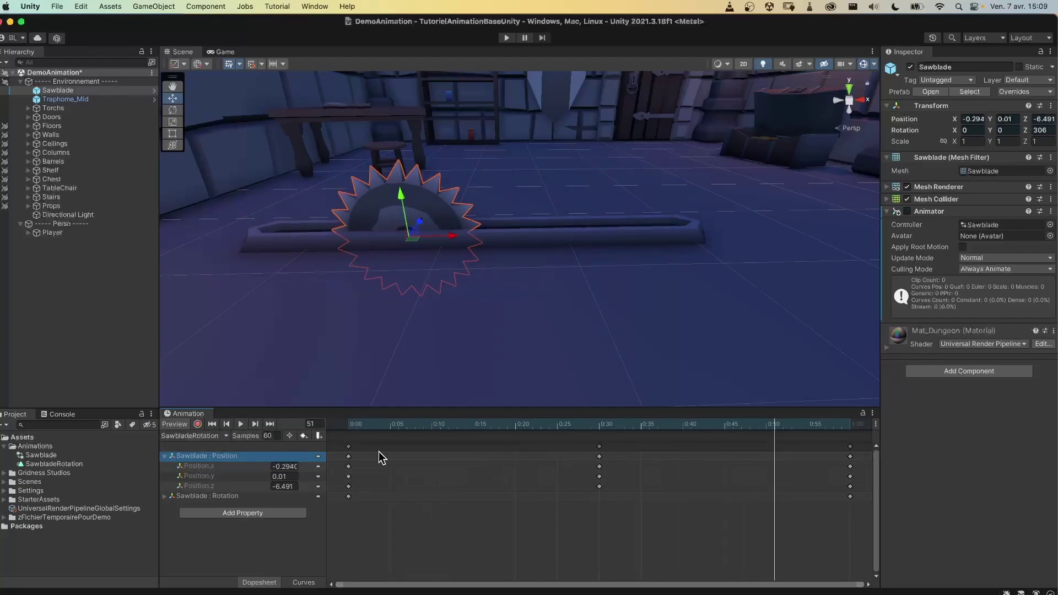
- Set the sawblade's Position X at frame 60 to -0.794 to match frame 0, and preview the loop
{"action": "left_click", "coordinate": [353, 427]}
{"action": "left_click", "coordinate": [284, 467]}
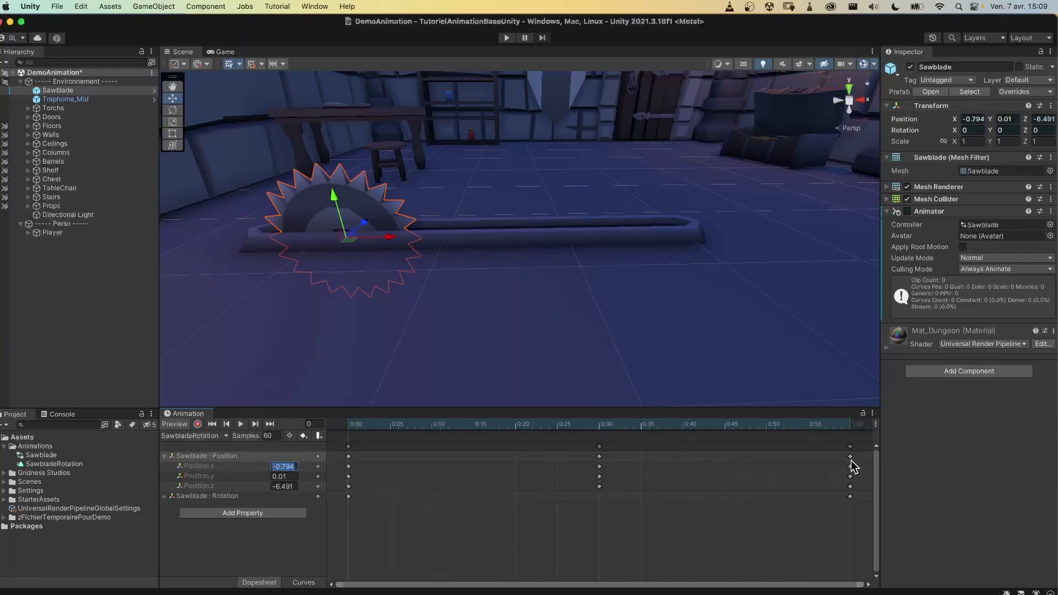
{"action": "left_click", "coordinate": [851, 466]}
{"action": "left_click", "coordinate": [284, 466]}
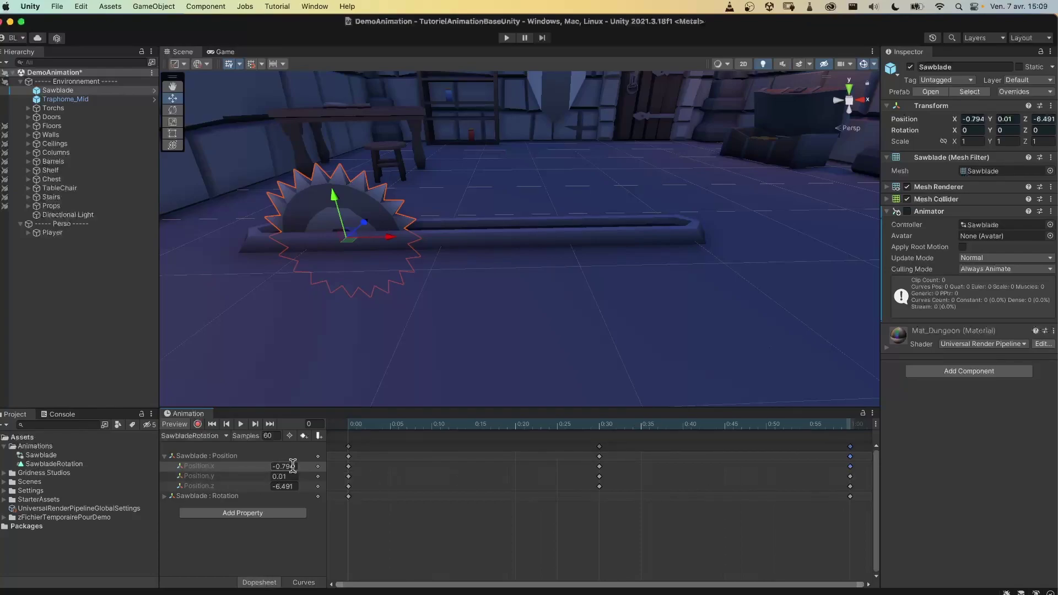
{"action": "left_click", "coordinate": [348, 466]}
{"action": "left_click_drag", "start_coordinate": [557, 428], "coordinate": [850, 436]}
{"action": "left_click_drag", "start_coordinate": [296, 466], "coordinate": [250, 475]}
{"action": "left_click", "coordinate": [241, 424]}
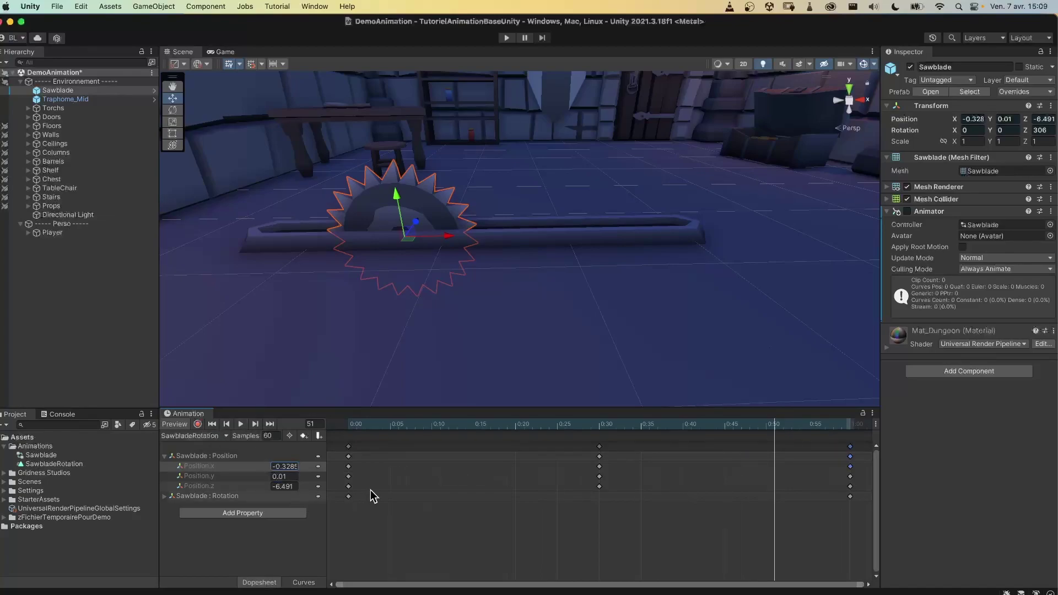
- Select the sawblade's position keyframes at frames 0, 30 and 60 and stretch them proportionally so the last one falls on frame 120
{"action": "scroll", "coordinate": [488, 509], "scroll_direction": "down", "scroll_amount": 5}
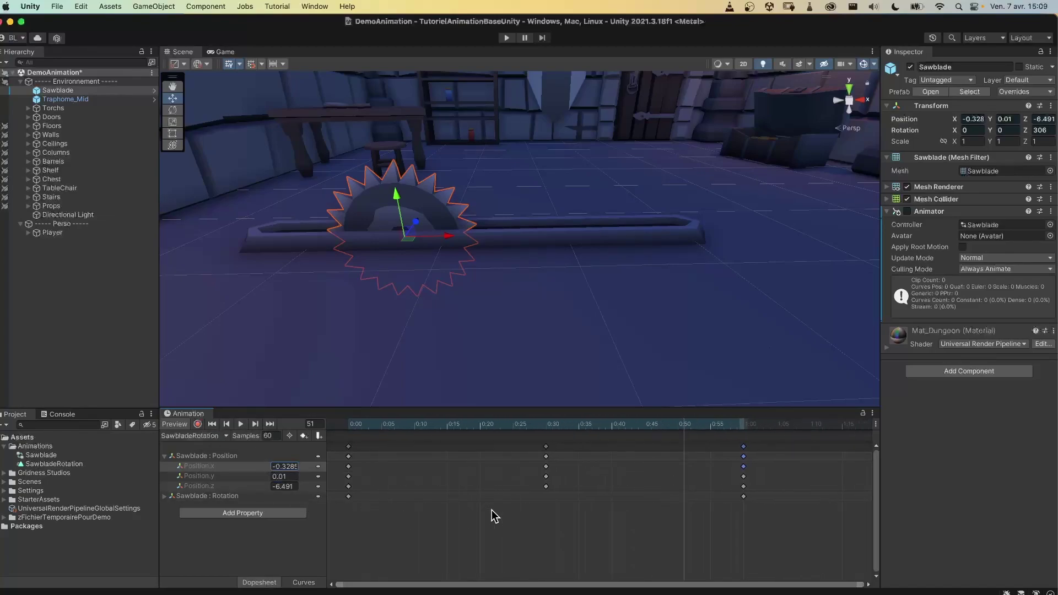
{"action": "scroll", "coordinate": [491, 510], "scroll_direction": "down", "scroll_amount": 1}
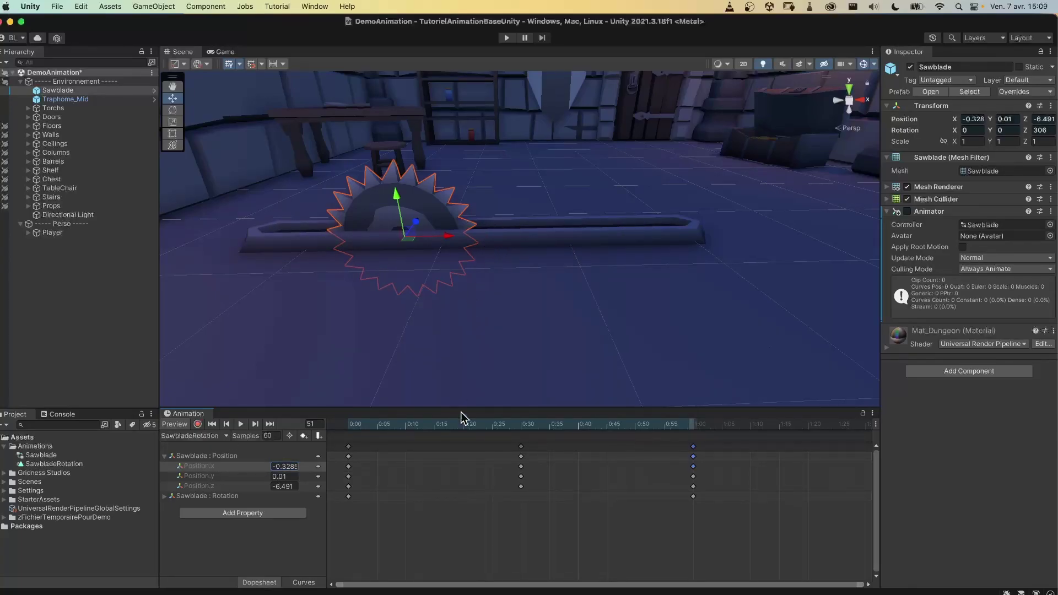
{"action": "left_click", "coordinate": [202, 455]}
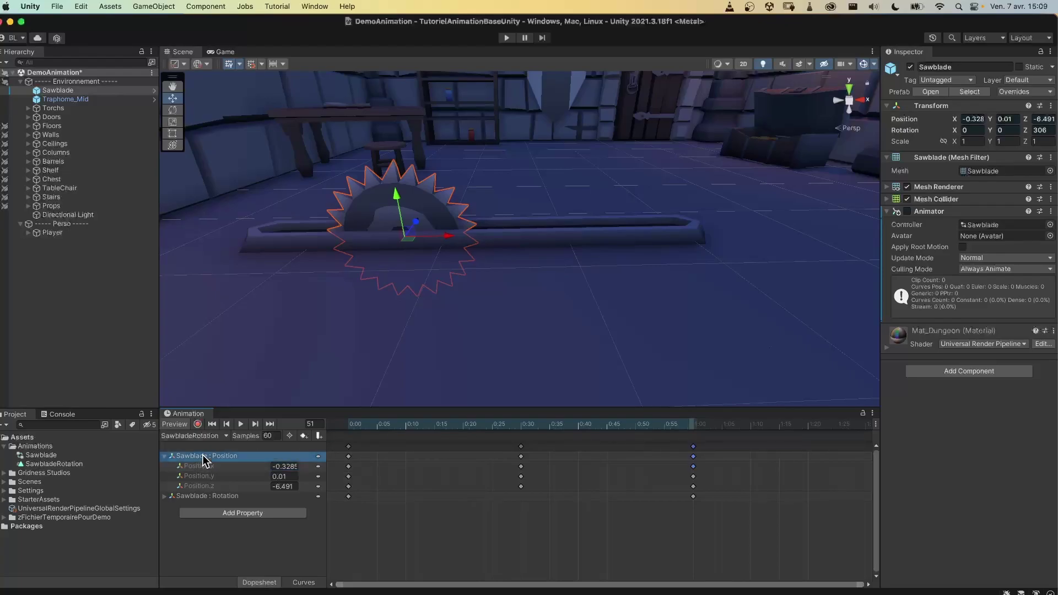
{"action": "left_click", "coordinate": [348, 457]}
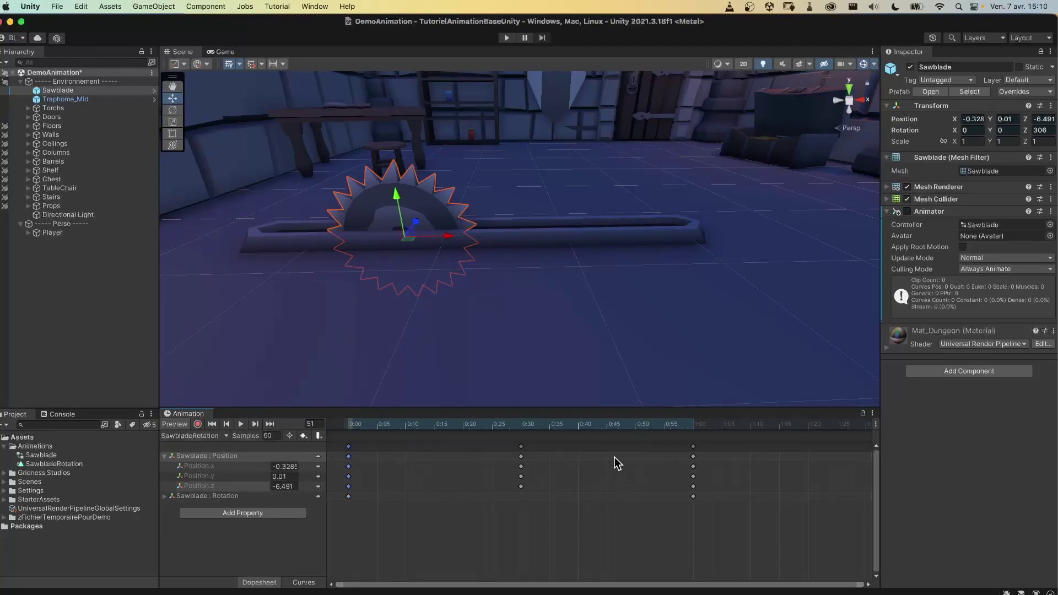
{"action": "left_click", "coordinate": [693, 457], "text": "shift"}
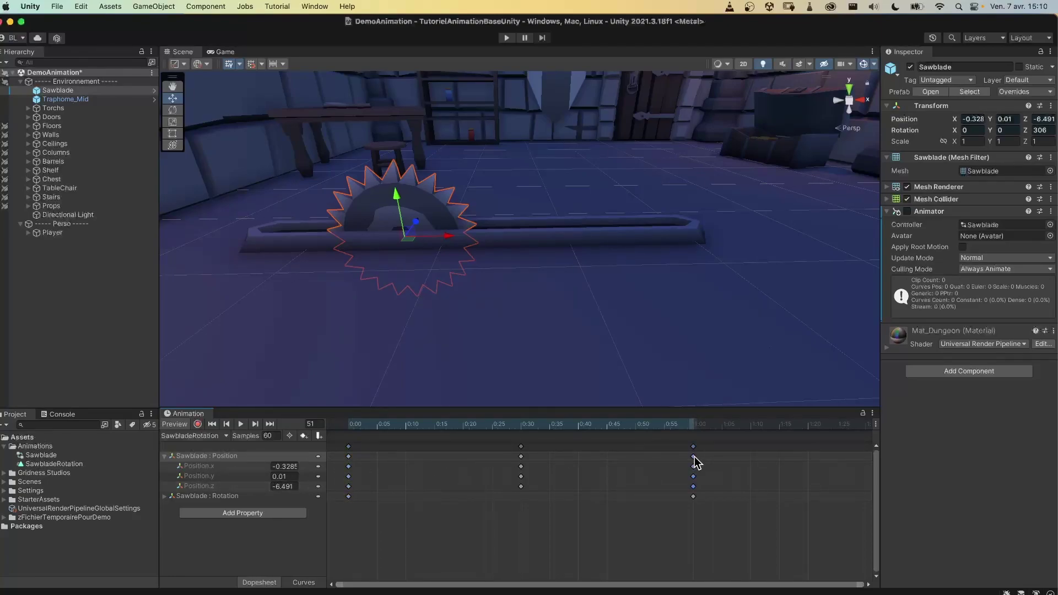
{"action": "left_click", "coordinate": [521, 457], "text": "shift"}
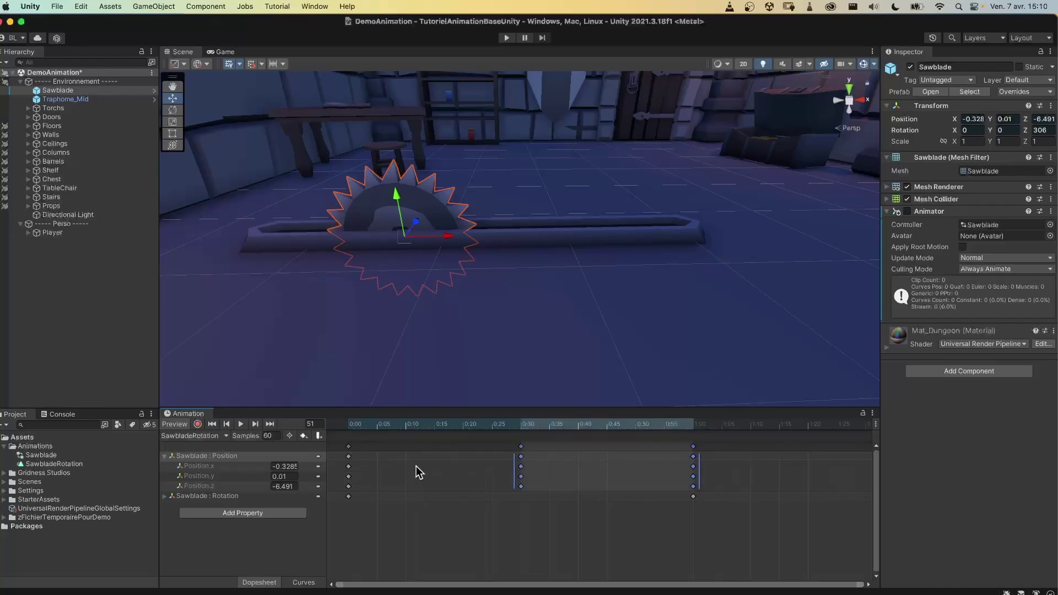
{"action": "left_click", "coordinate": [349, 457], "text": "shift"}
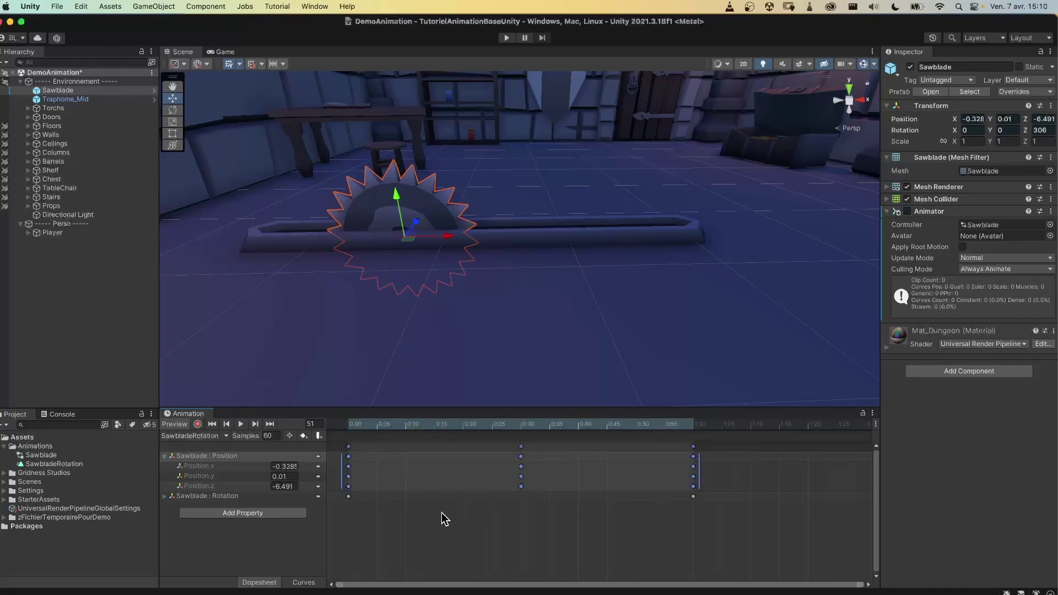
{"action": "left_click", "coordinate": [414, 523]}
{"action": "left_click_drag", "start_coordinate": [335, 455], "coordinate": [315, 461]}
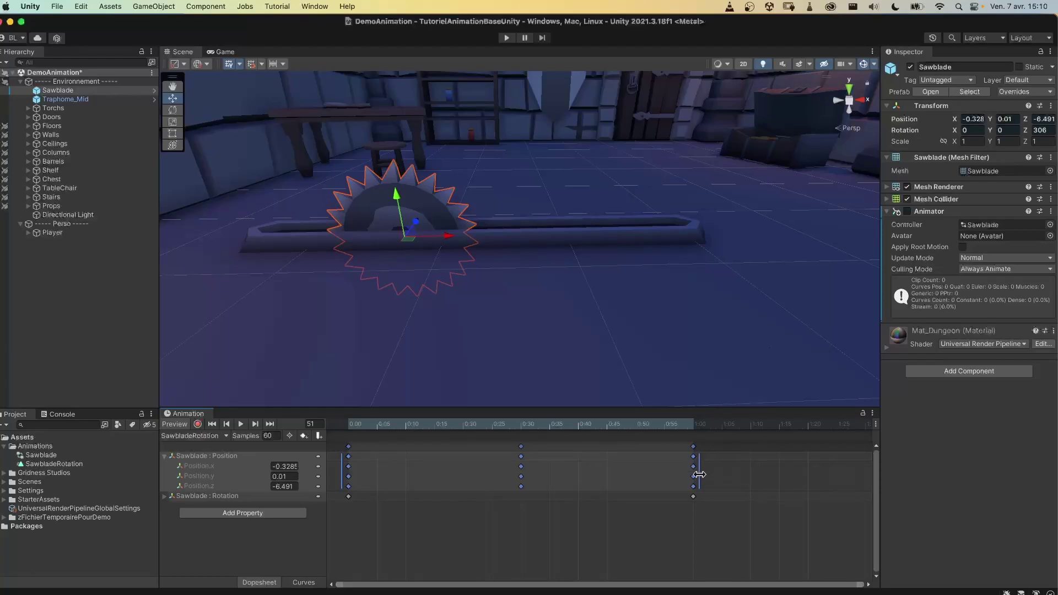
{"action": "mouse_move", "coordinate": [702, 468]}
{"action": "left_mouse_down"}
{"action": "mouse_move", "coordinate": [526, 473]}
{"action": "mouse_move", "coordinate": [688, 475]}
{"action": "left_mouse_up"}
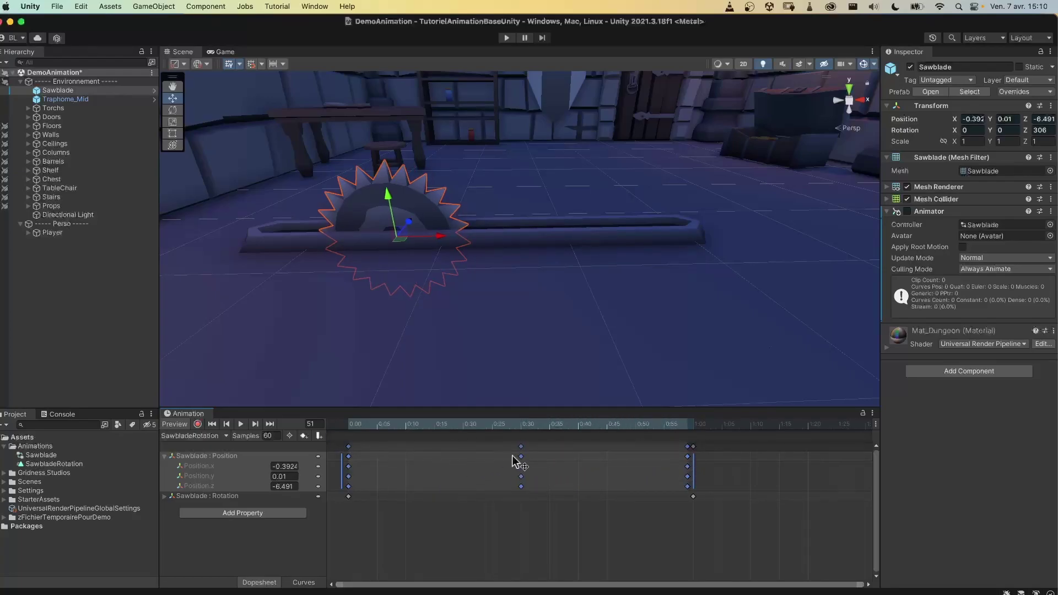
{"action": "mouse_move", "coordinate": [695, 471]}
{"action": "left_mouse_down"}
{"action": "mouse_move", "coordinate": [582, 477]}
{"action": "mouse_move", "coordinate": [698, 478]}
{"action": "left_mouse_up"}
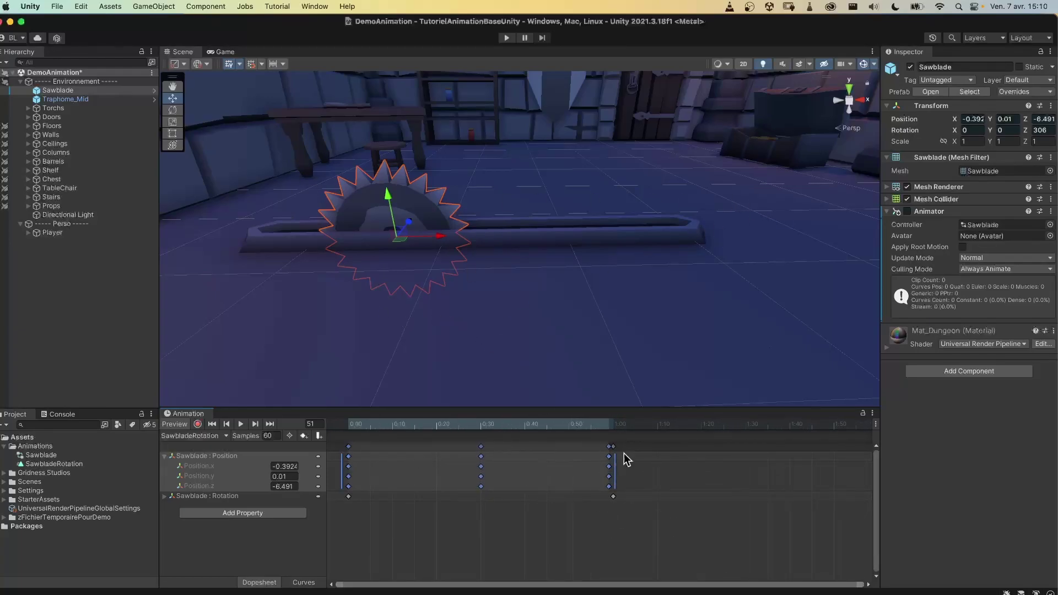
{"action": "scroll", "coordinate": [667, 466], "scroll_direction": "down", "scroll_amount": 3}
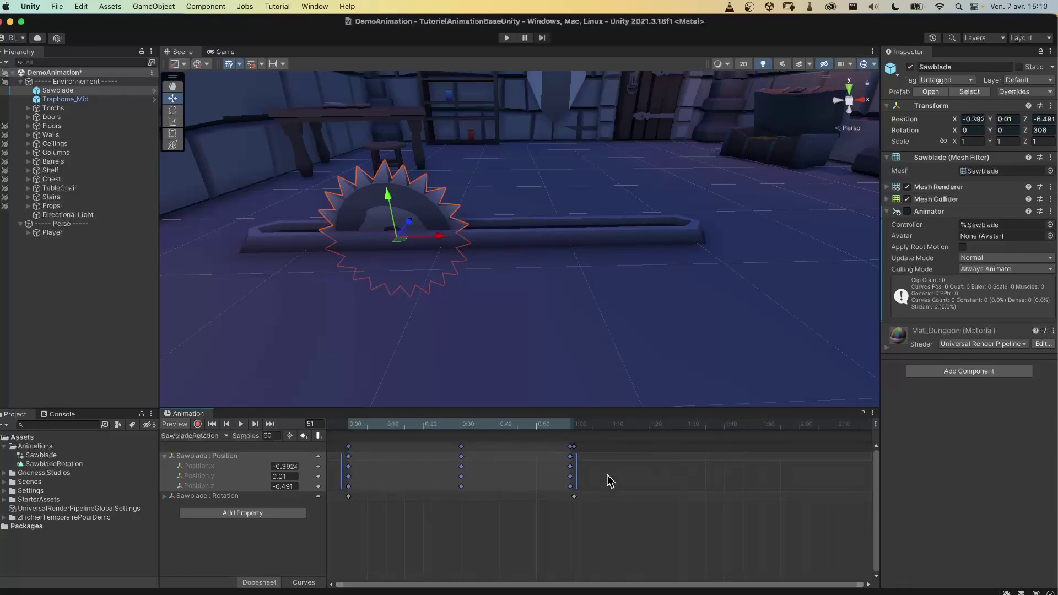
{"action": "left_click_drag", "start_coordinate": [576, 469], "coordinate": [806, 472]}
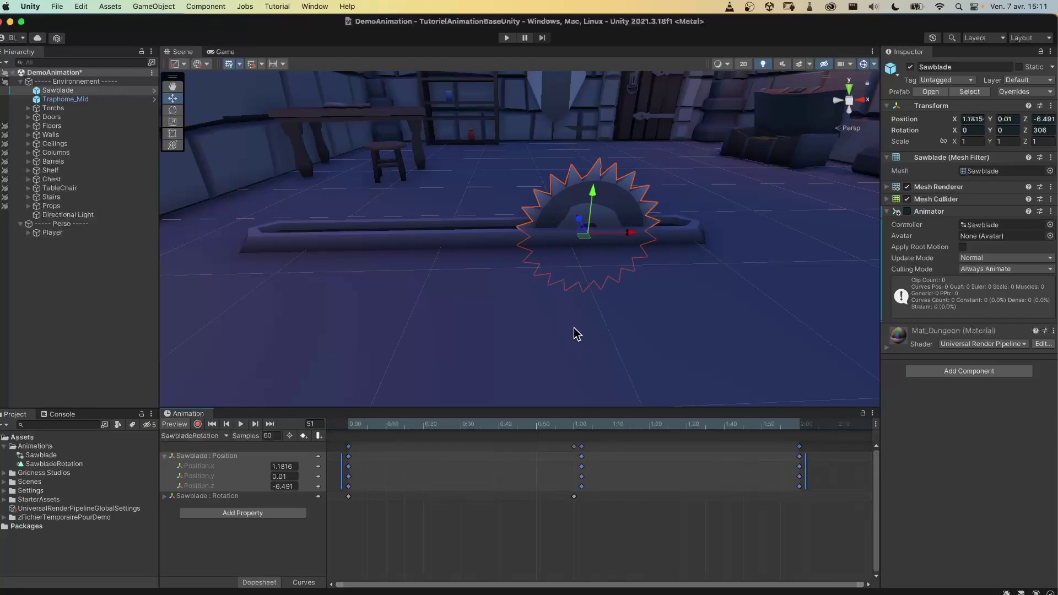
- Preview the stretched movement from frame 0, move the last rotation keyframe to frame 120 and preview again
{"action": "left_click_drag", "start_coordinate": [535, 422], "coordinate": [344, 424]}
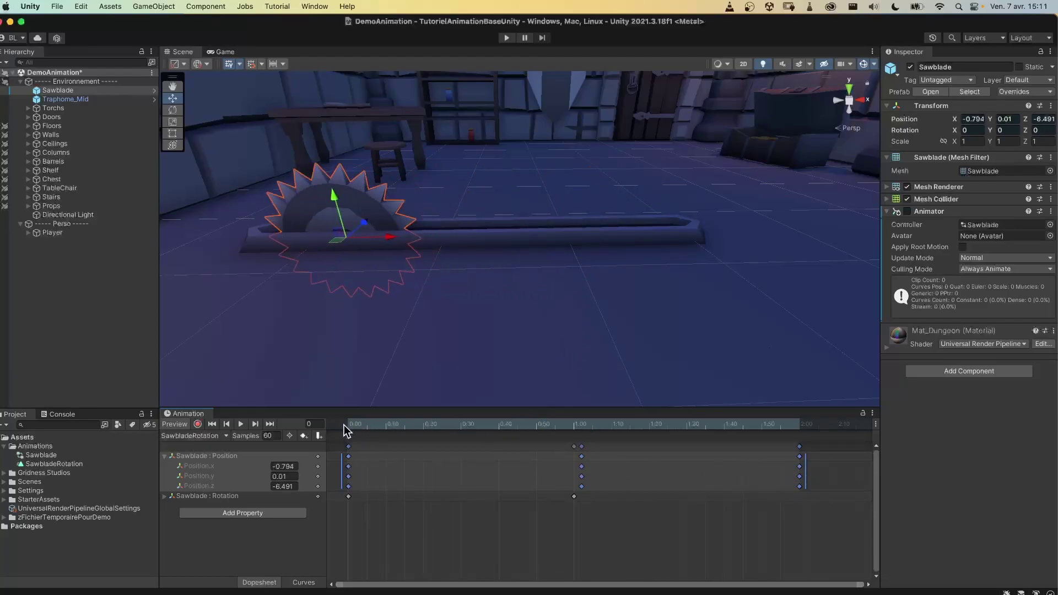
{"action": "left_click", "coordinate": [241, 424]}
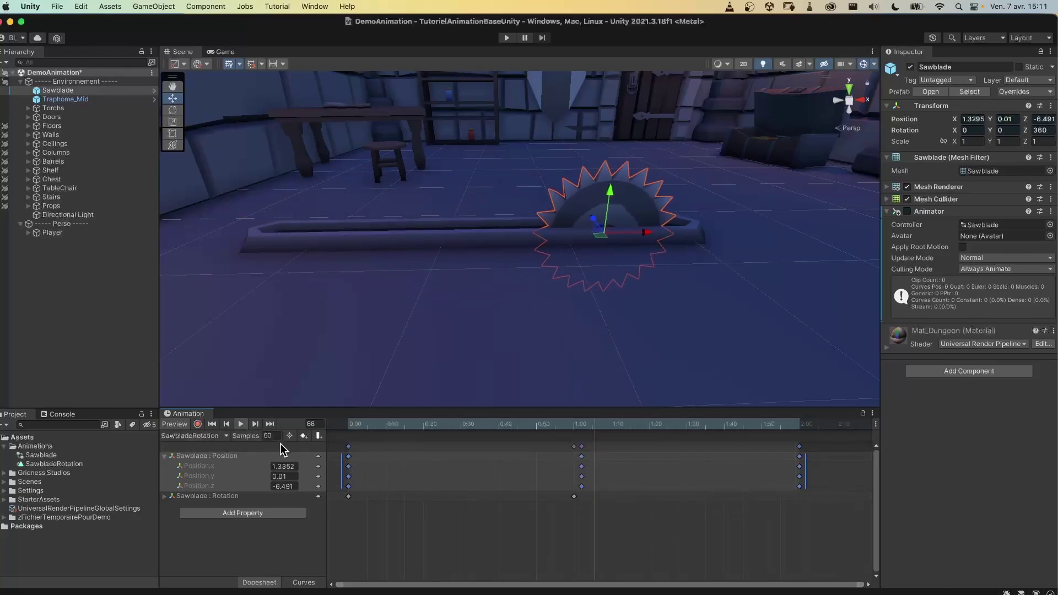
{"action": "left_click", "coordinate": [241, 425]}
{"action": "left_click", "coordinate": [573, 497]}
{"action": "left_click_drag", "start_coordinate": [574, 497], "coordinate": [799, 496]}
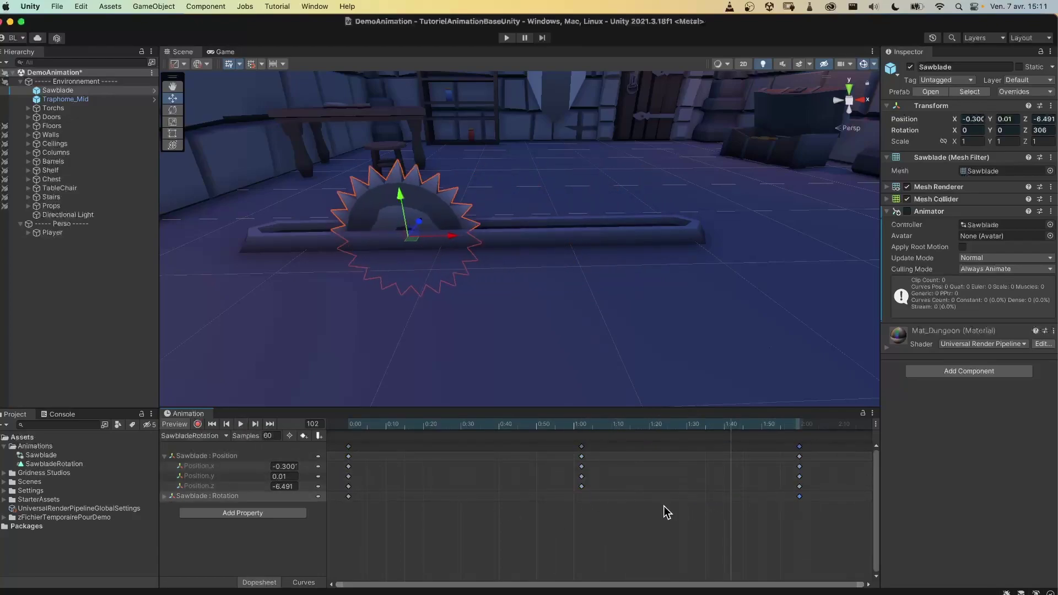
{"action": "left_click", "coordinate": [243, 425]}
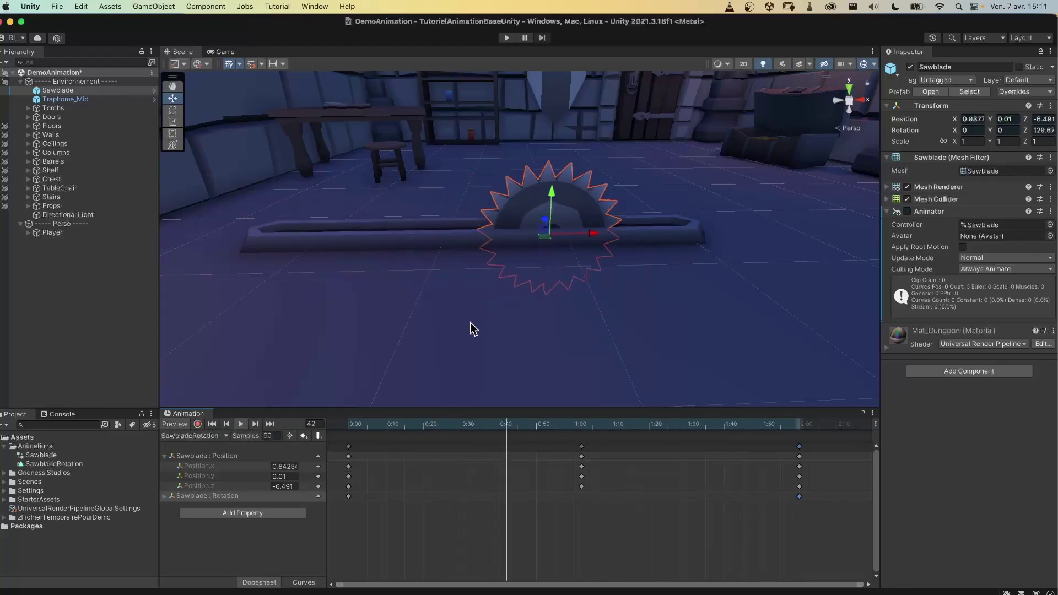
{"action": "left_click", "coordinate": [242, 424]}
- Set the sawblade's Rotation Z at frame 120 to 720 and preview the animation
{"action": "left_click", "coordinate": [800, 427]}
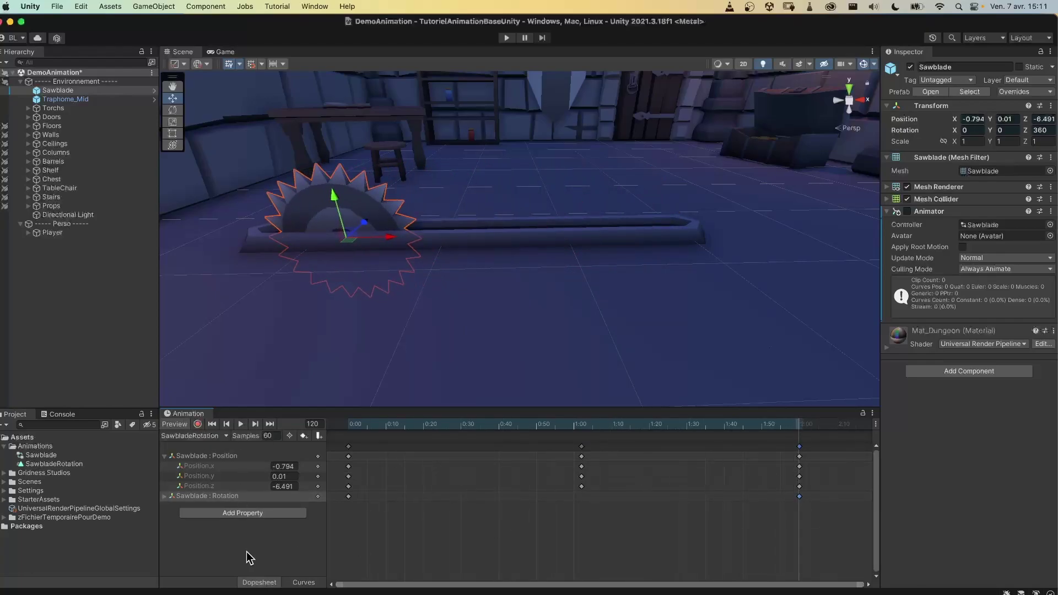
{"action": "left_click", "coordinate": [164, 497]}
{"action": "left_click", "coordinate": [284, 526]}
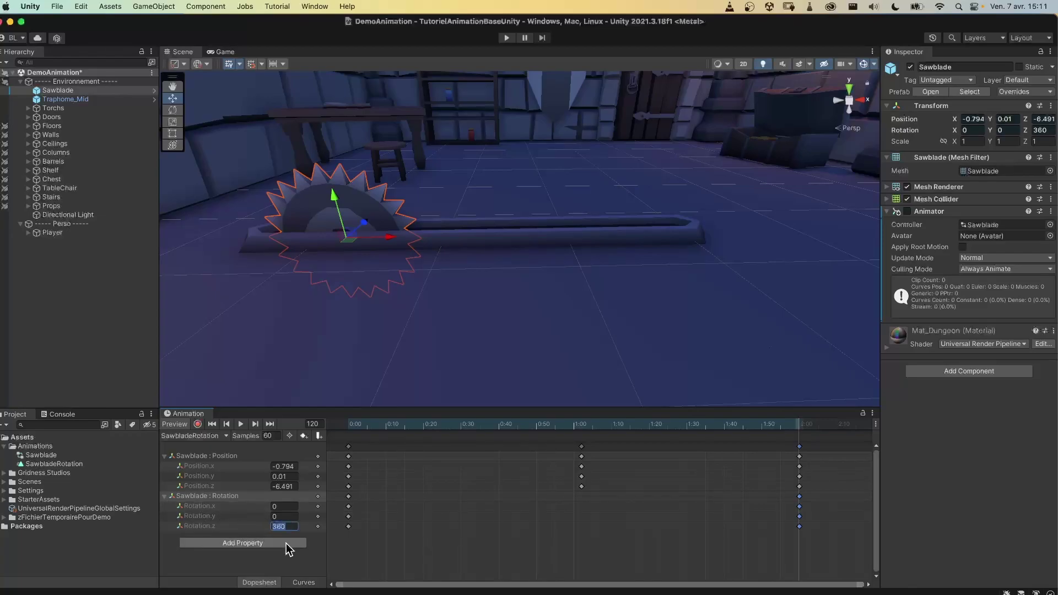
{"action": "type", "text": "720"}
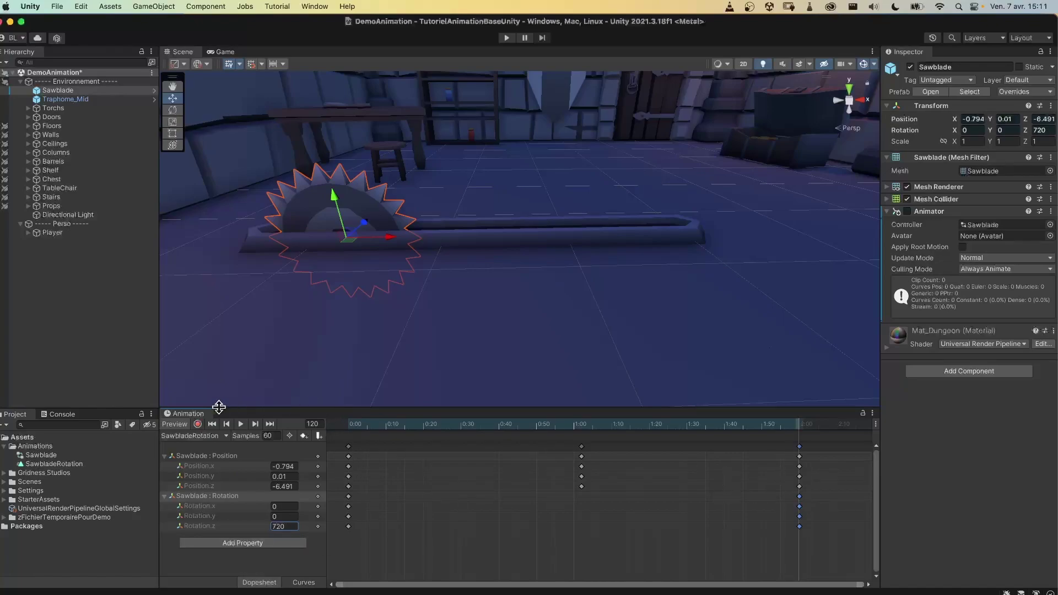
{"action": "left_click", "coordinate": [241, 424]}
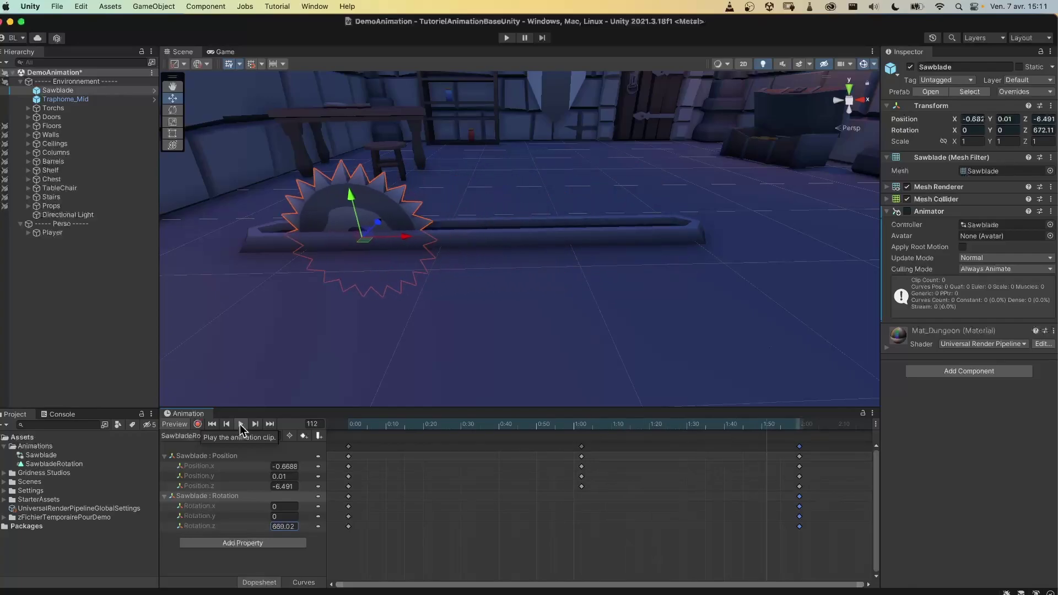
{"action": "left_click", "coordinate": [241, 423]}
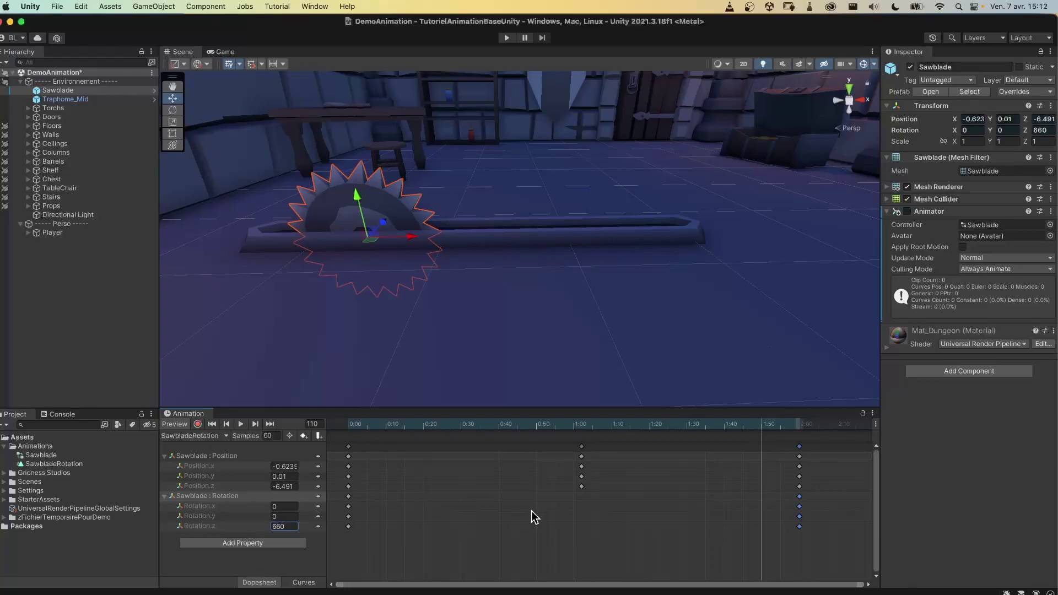
- Undo the 720 rotation value, the rotation keyframe move and the latest retiming of the position keyframes
{"action": "left_click", "coordinate": [501, 534]}
{"action": "key", "text": "super+z"}
{"action": "key", "text": "super+z"}
{"action": "key", "text": "super+z"}
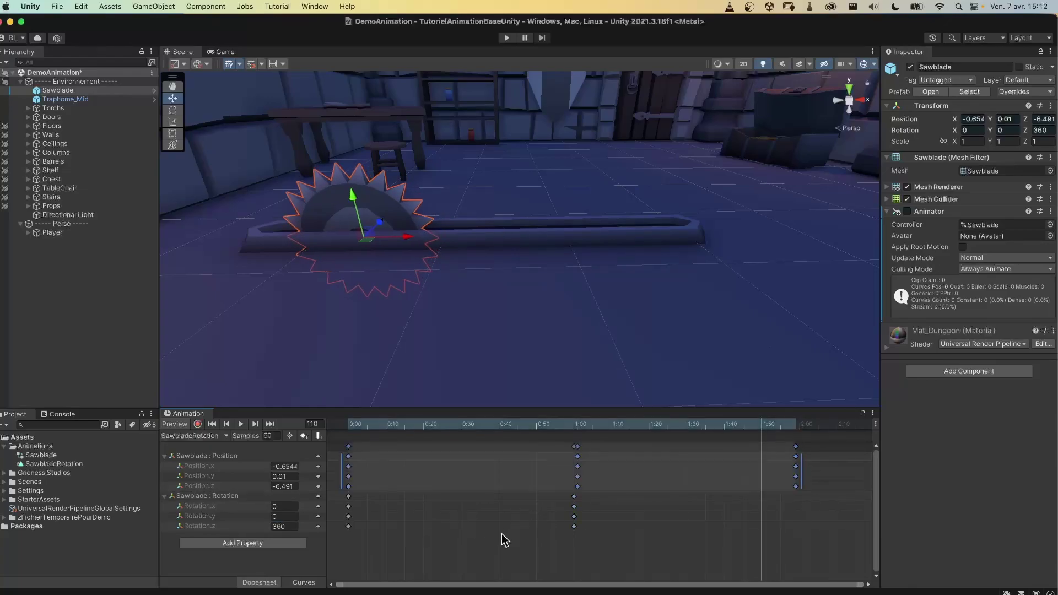
- Remove the sawblade's Position properties from the SawbladeRotation clip and preview the remaining rotation
{"action": "left_click", "coordinate": [225, 459]}
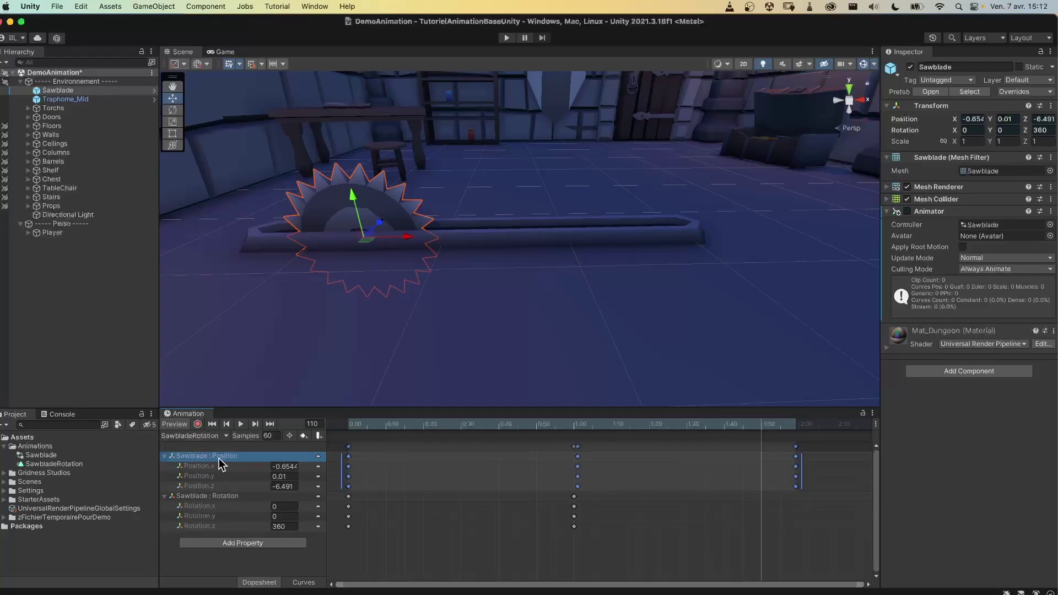
{"action": "right_click", "coordinate": [234, 458]}
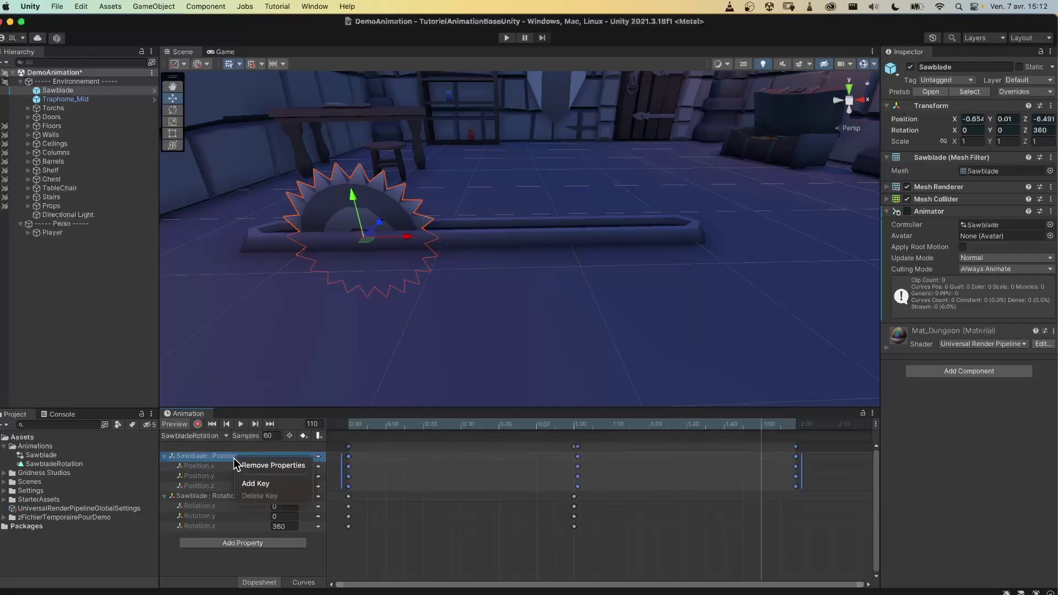
{"action": "left_click", "coordinate": [273, 466]}
{"action": "left_click", "coordinate": [240, 424]}
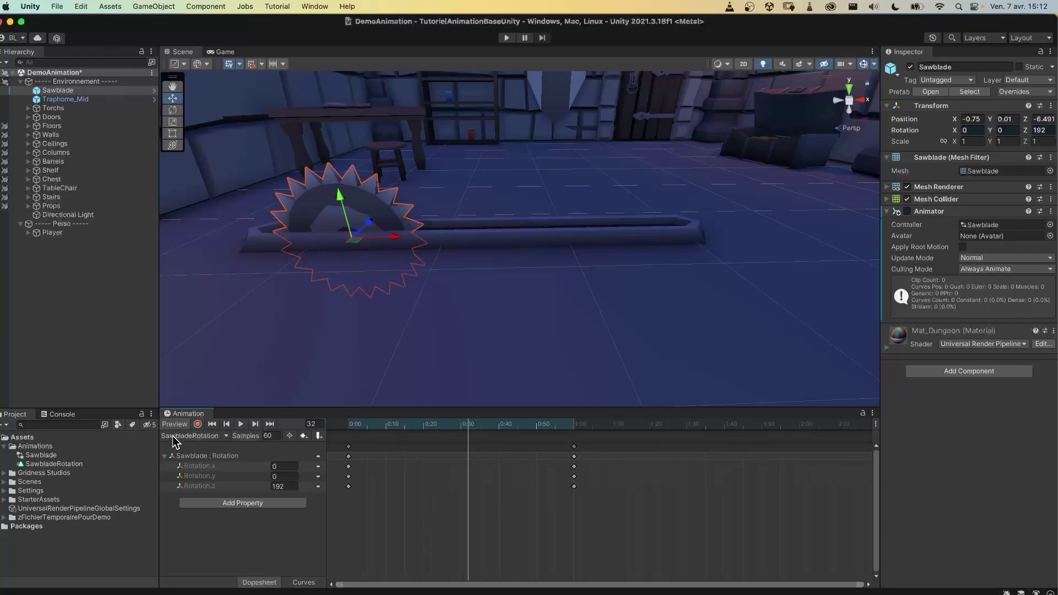
- Create a new animation clip for the sawblade named SawbladePosition in the project's Animations folder
{"action": "left_click", "coordinate": [226, 439]}
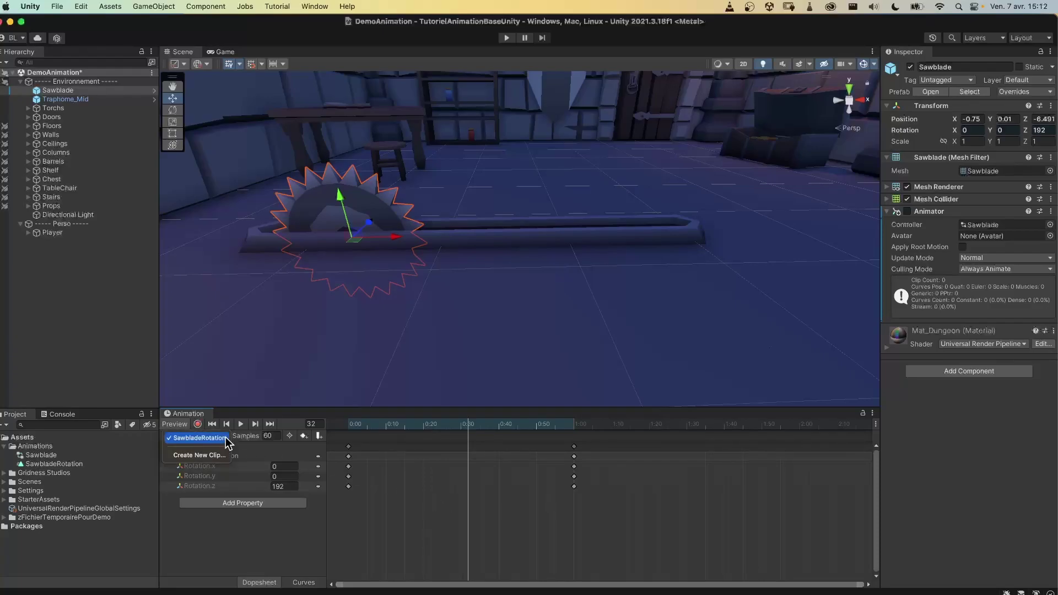
{"action": "left_click", "coordinate": [198, 455]}
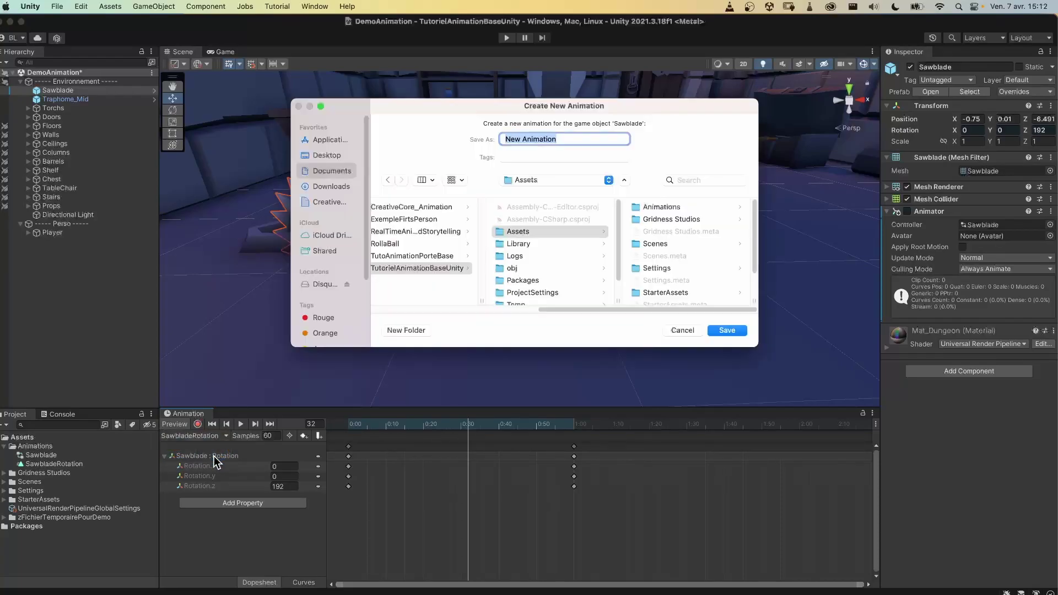
{"action": "left_click", "coordinate": [660, 209]}
{"action": "left_click_drag", "start_coordinate": [568, 138], "coordinate": [486, 135]}
{"action": "type", "text": "SawbladePosition"}
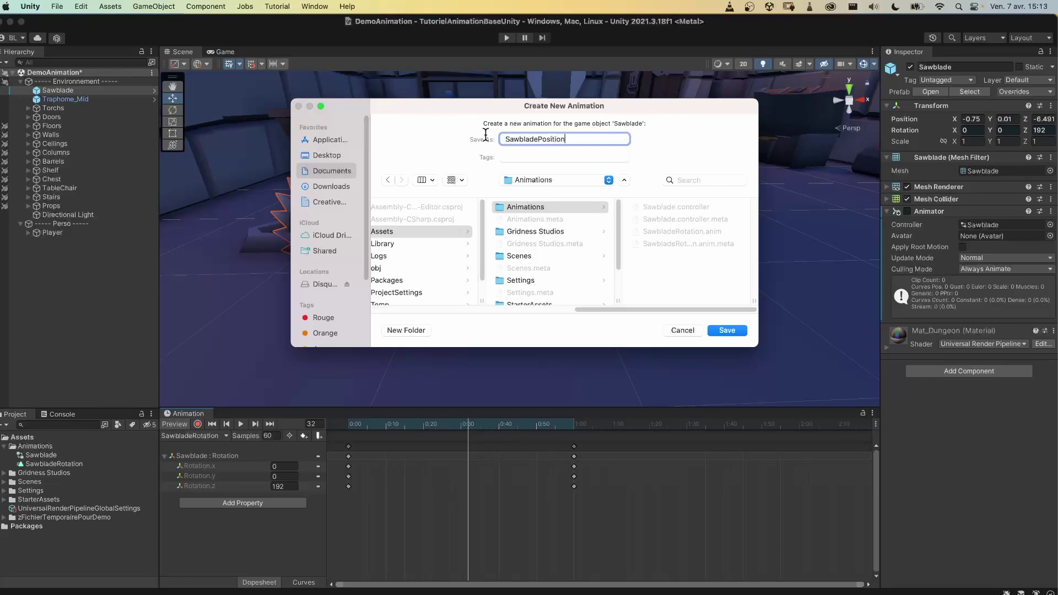
{"action": "left_click", "coordinate": [726, 330]}
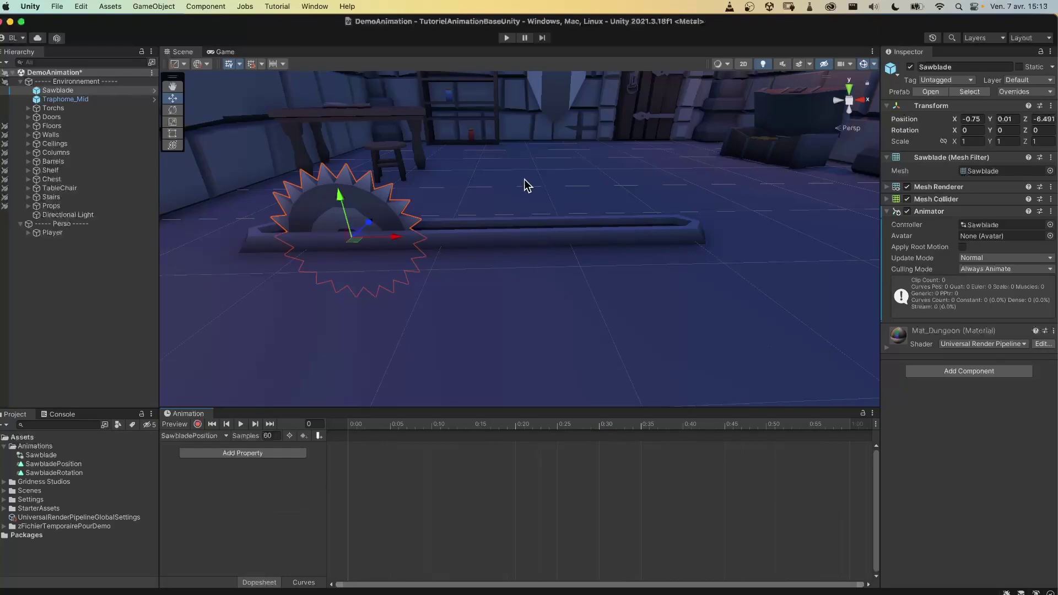
- Add the Transform Position property to the SawbladePosition clip
{"action": "left_click", "coordinate": [263, 455]}
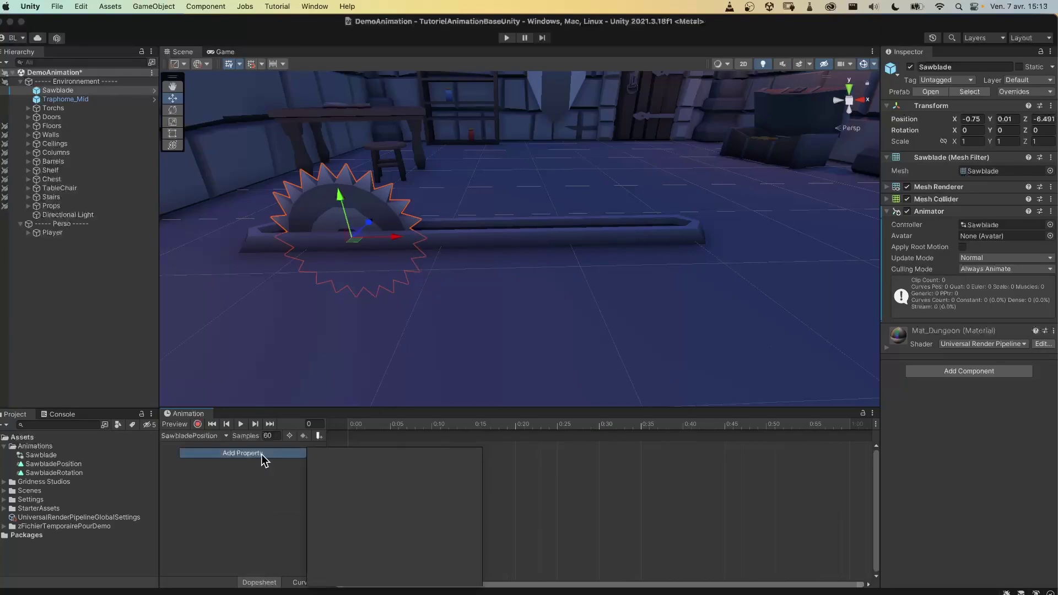
{"action": "left_click", "coordinate": [314, 452]}
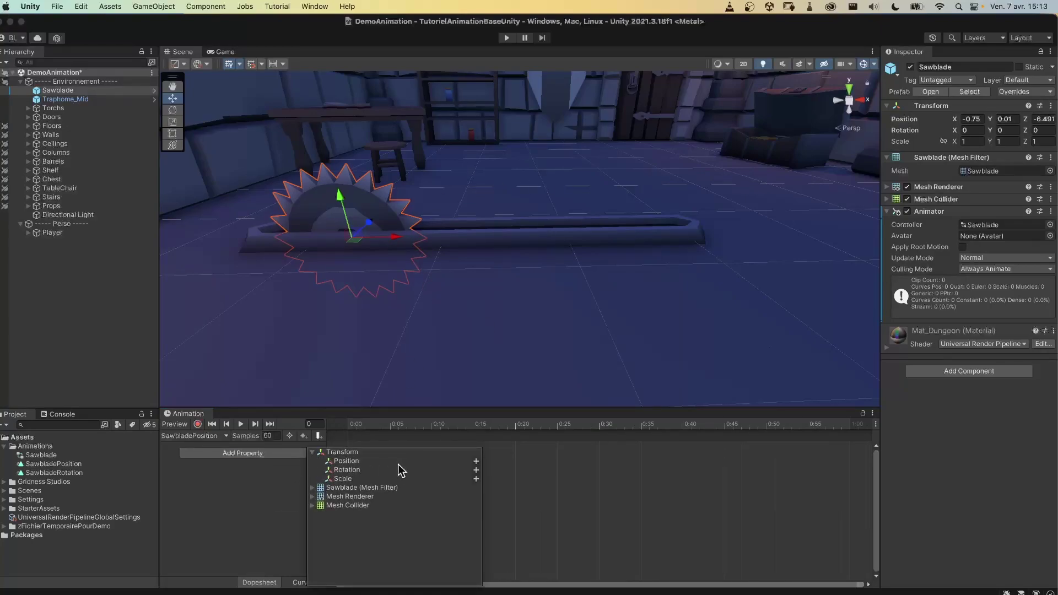
{"action": "left_click", "coordinate": [476, 460]}
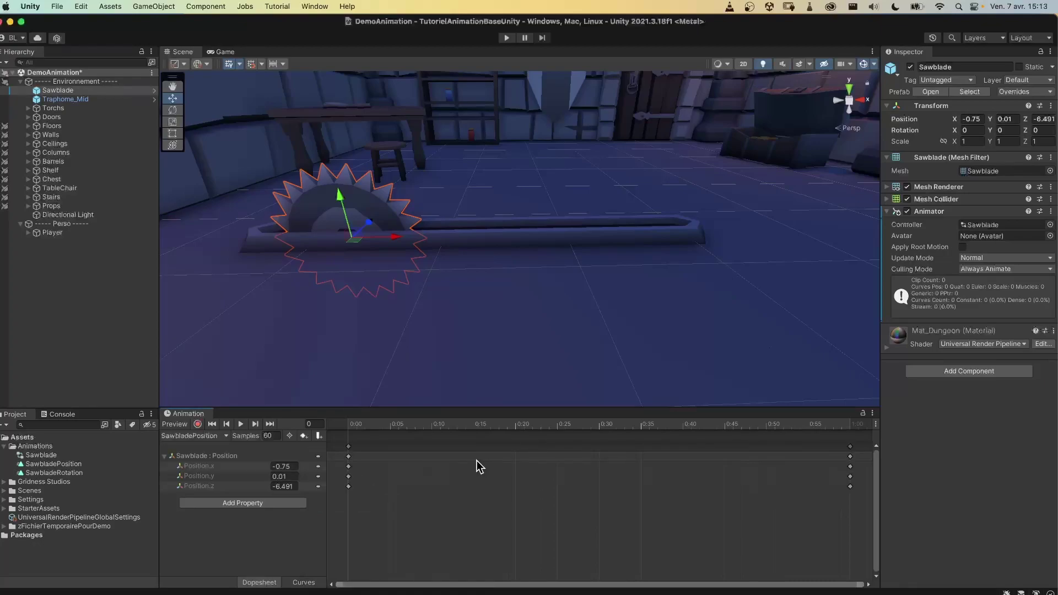
- Record a frame 30 keyframe with the sawblade at the far end of its rail, about X 1.338, stop recording and preview the clip
{"action": "left_click", "coordinate": [198, 424]}
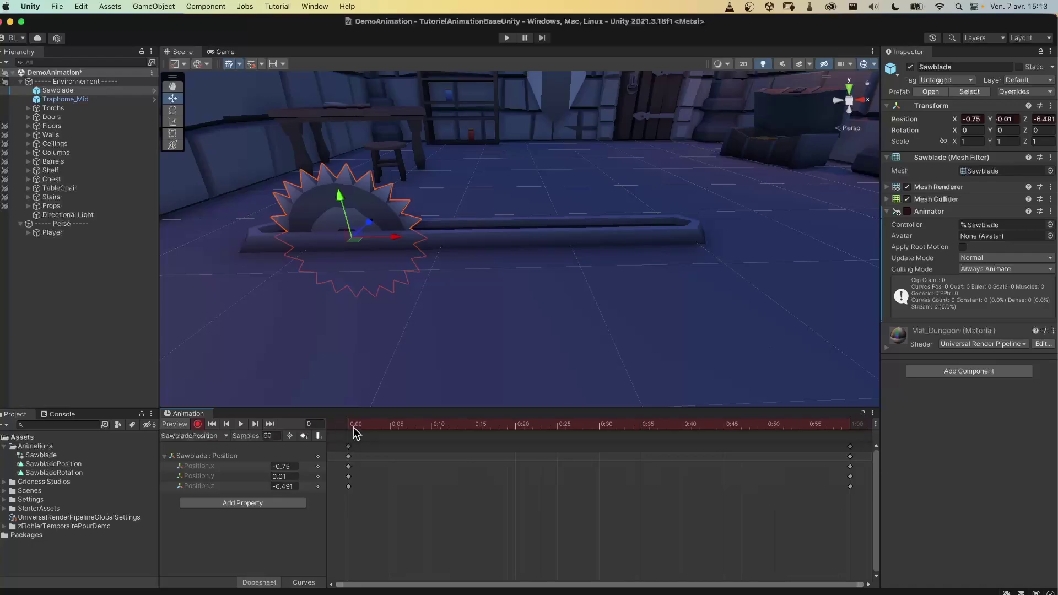
{"action": "left_click_drag", "start_coordinate": [351, 430], "coordinate": [599, 435]}
{"action": "left_click_drag", "start_coordinate": [398, 242], "coordinate": [652, 253]}
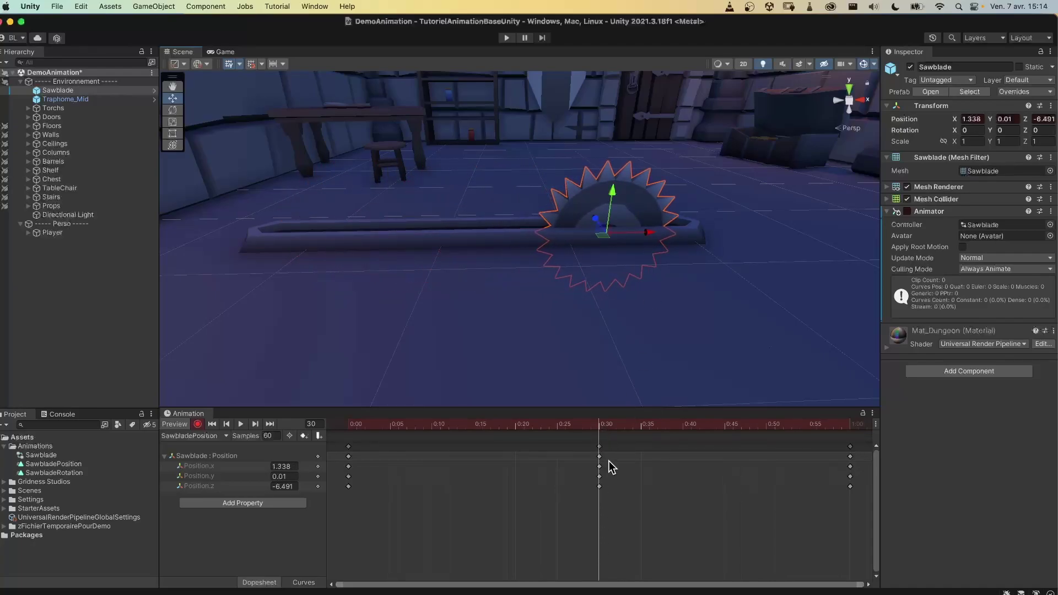
{"action": "left_click", "coordinate": [197, 423]}
{"action": "left_click", "coordinate": [241, 424]}
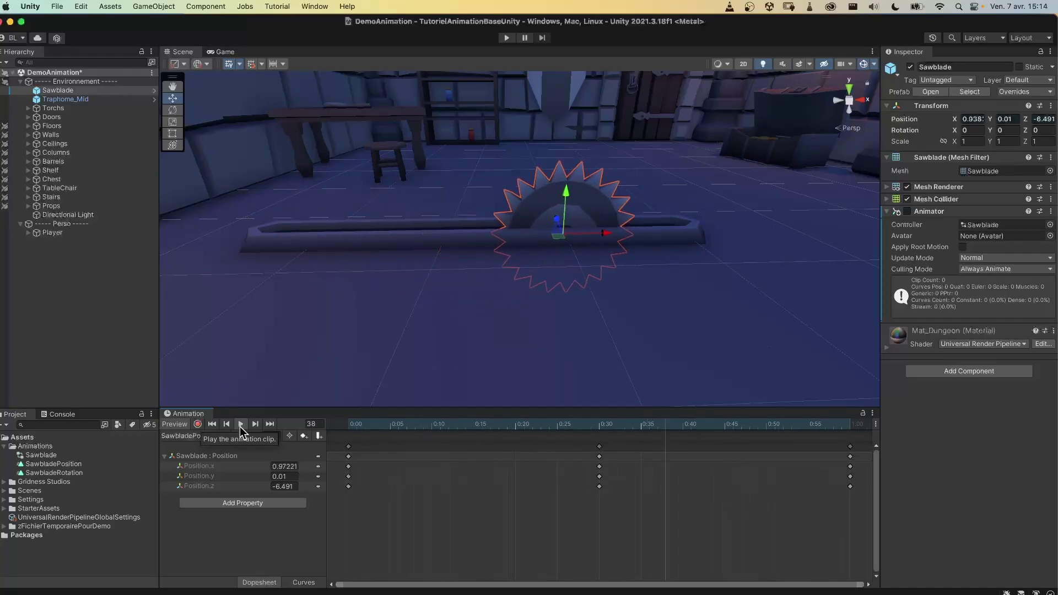
- Stop the clip preview, run the scene in Play mode to check the sawblade's motion, and exit Play mode
{"action": "left_click", "coordinate": [241, 424]}
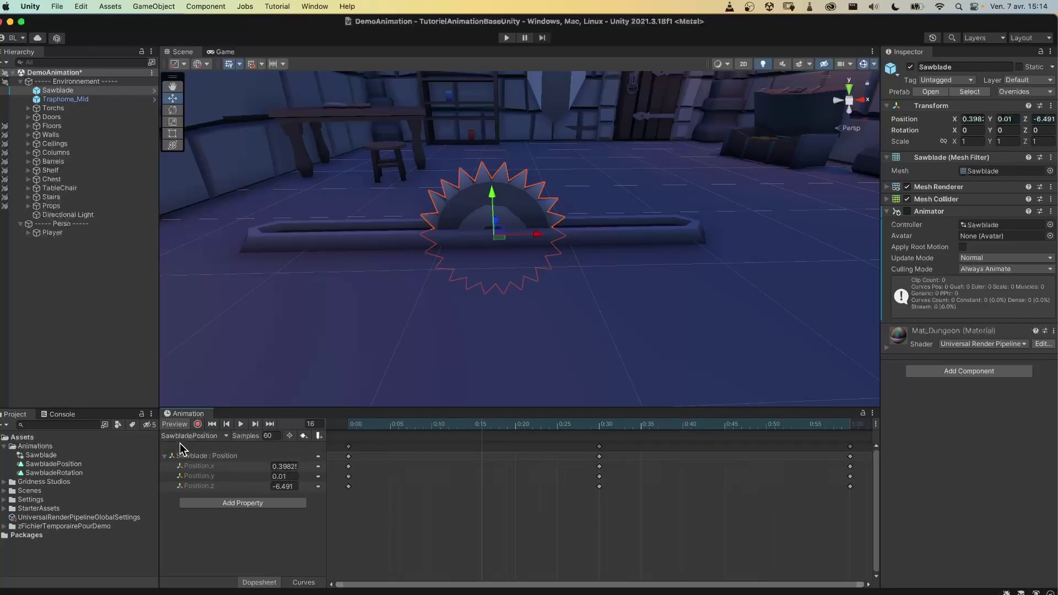
{"action": "left_click", "coordinate": [507, 38]}
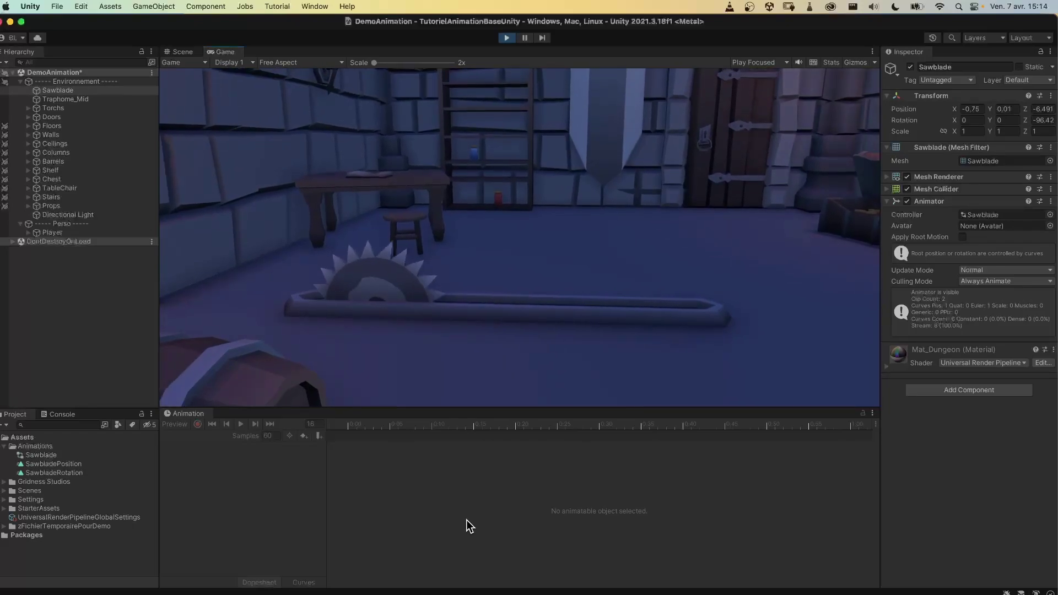
{"action": "left_click", "coordinate": [466, 520]}
{"action": "left_click", "coordinate": [506, 37]}
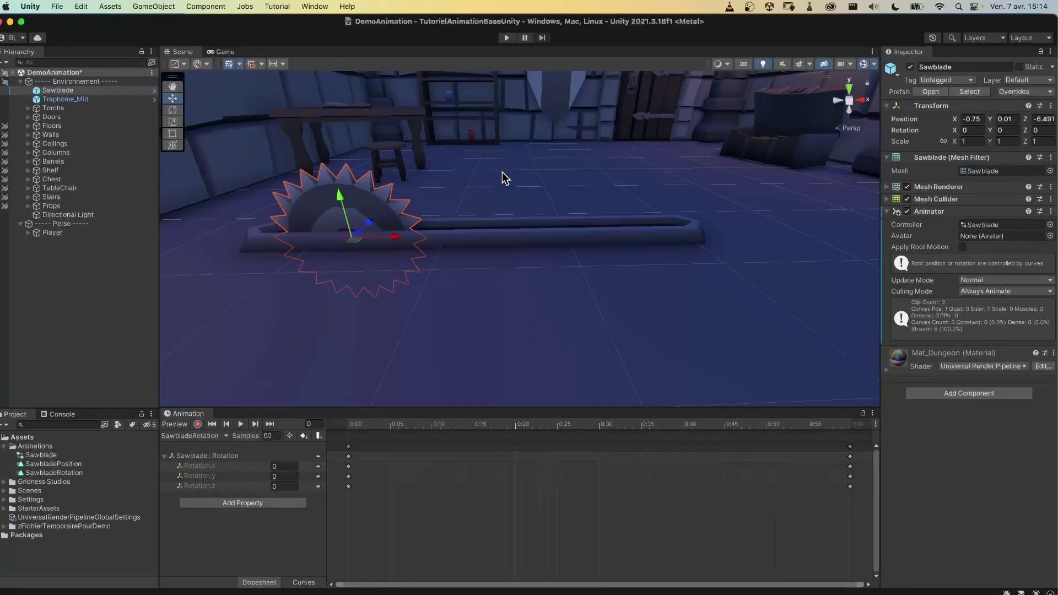
- Review the sawblade's list of animation clips and show the SawbladePosition clip in the Animation window
{"action": "left_click", "coordinate": [222, 440]}
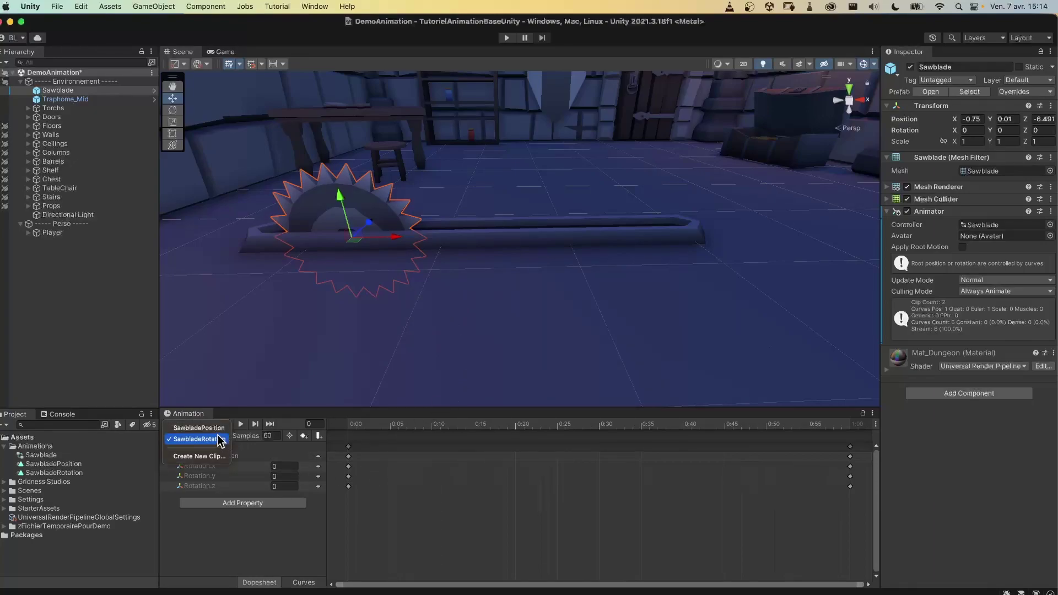
{"action": "left_click", "coordinate": [215, 431]}
{"action": "left_click", "coordinate": [220, 445]}
{"action": "left_click", "coordinate": [220, 449]}
{"action": "left_click", "coordinate": [211, 439]}
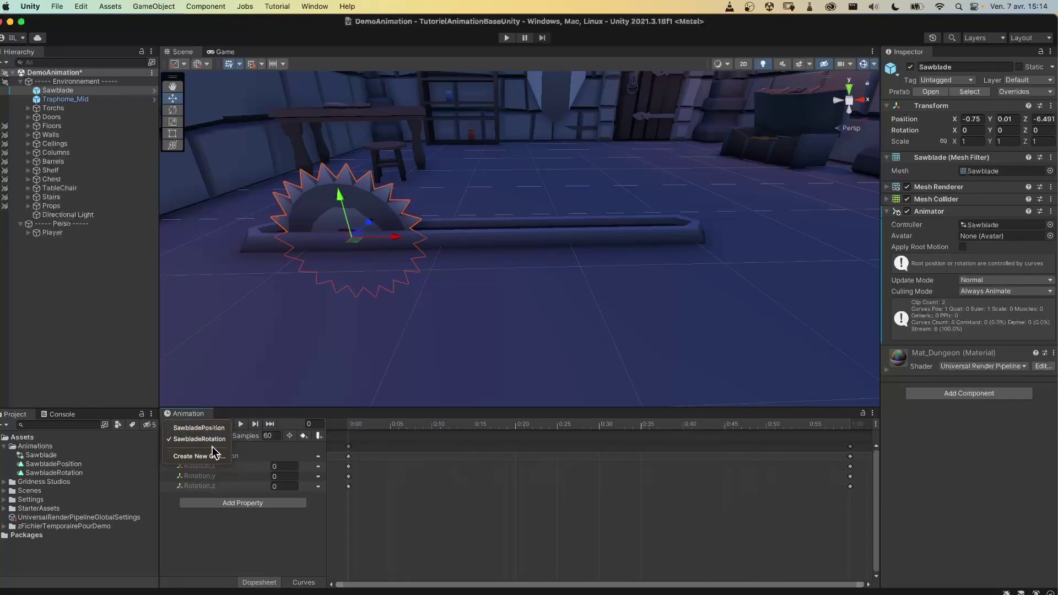
{"action": "left_click", "coordinate": [212, 428]}
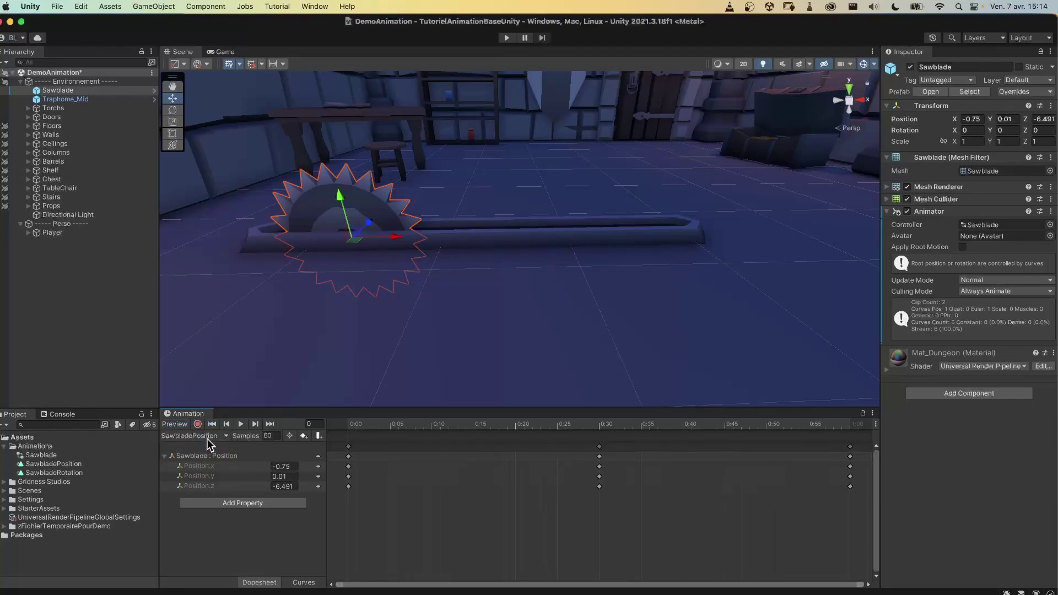
{"action": "left_click", "coordinate": [210, 437]}
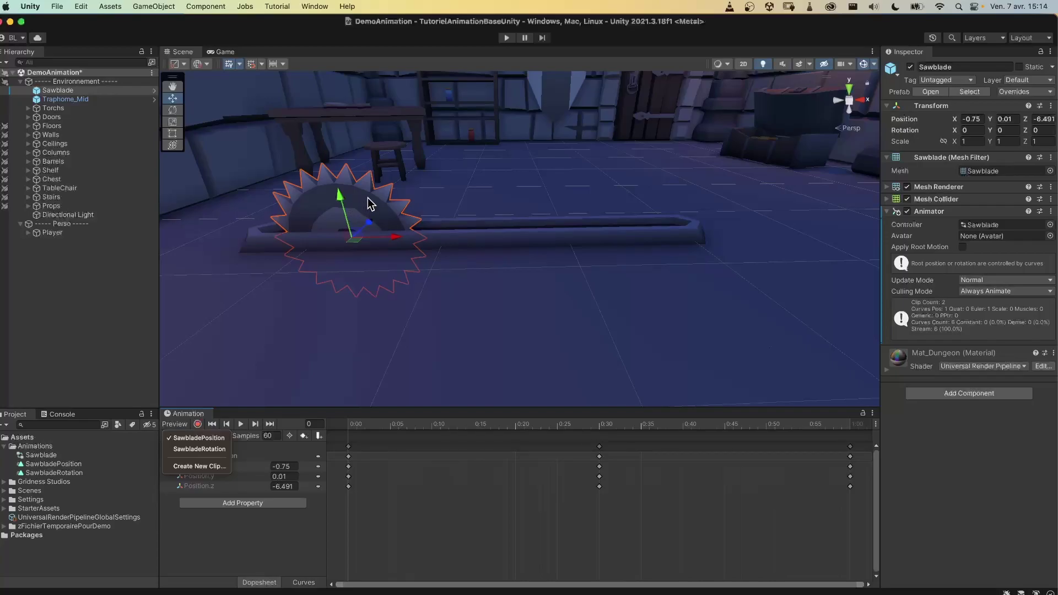
{"action": "left_click", "coordinate": [426, 529]}
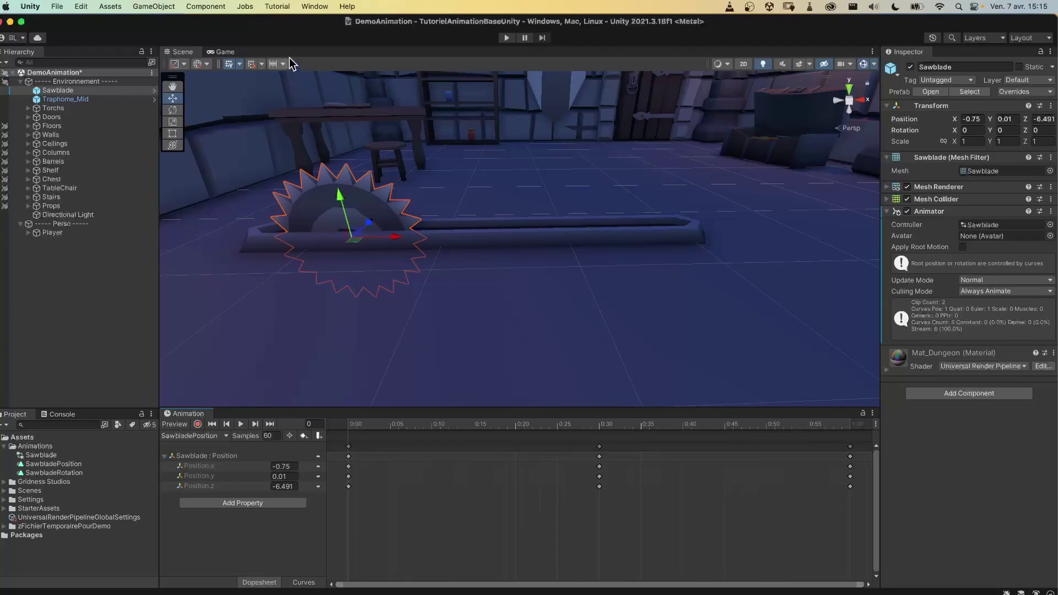
- Open the sawblade's animator controller in the Animator window
{"action": "left_click", "coordinate": [315, 6]}
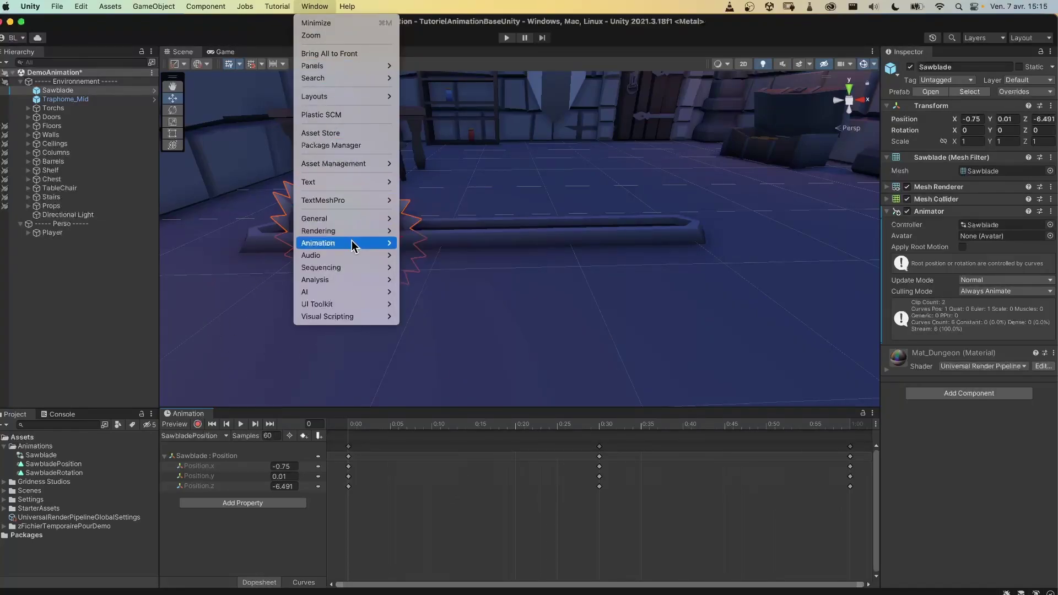
{"action": "mouse_move", "coordinate": [354, 244]}
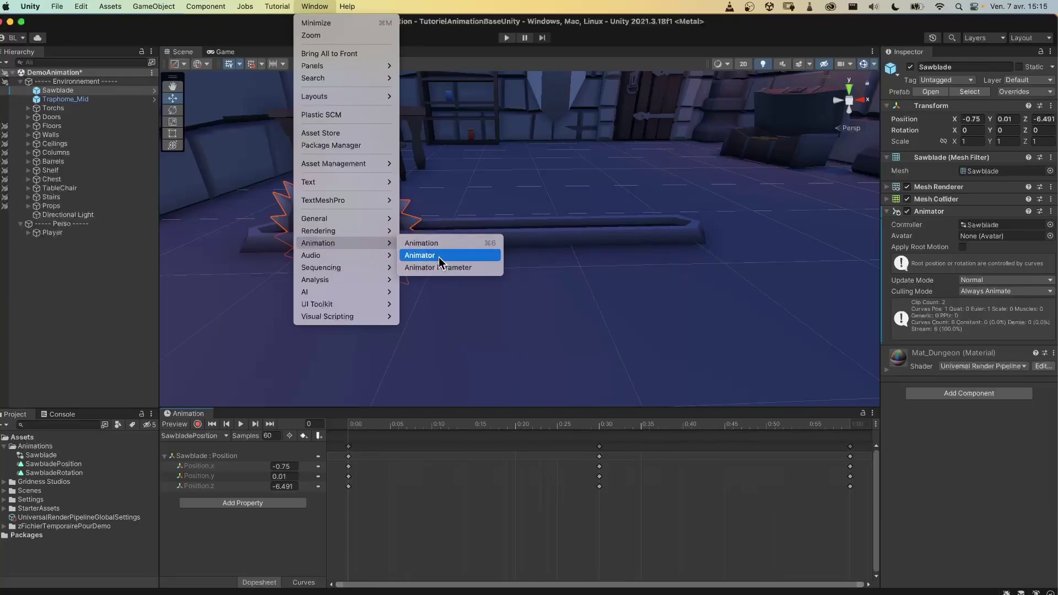
{"action": "left_click", "coordinate": [968, 224]}
{"action": "double_click", "coordinate": [969, 226]}
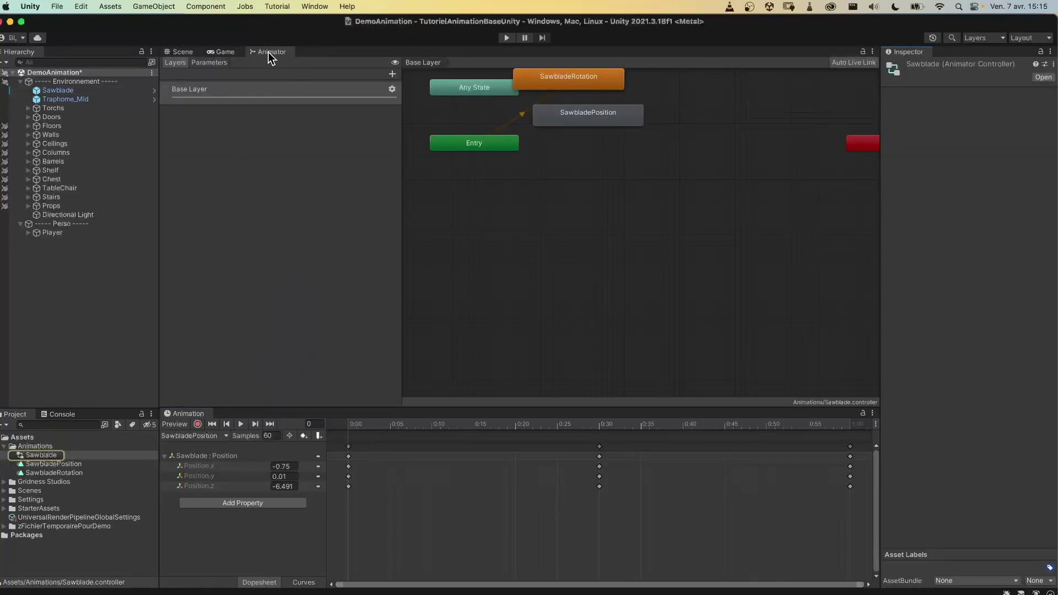
- Dock the Animator window between the Scene view and the Animation window, enlarge it, and fit all states in its view
{"action": "left_click_drag", "start_coordinate": [276, 55], "coordinate": [226, 388]}
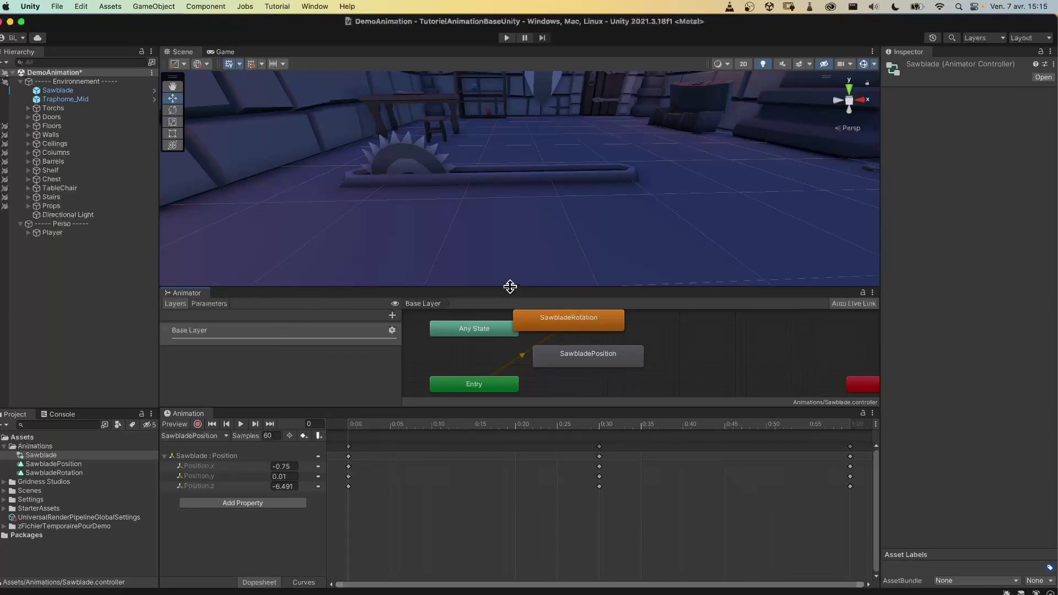
{"action": "left_click_drag", "start_coordinate": [516, 285], "coordinate": [519, 258]}
{"action": "middle_click_drag", "start_coordinate": [490, 187], "coordinate": [526, 203]}
{"action": "scroll", "coordinate": [623, 354], "scroll_direction": "down", "scroll_amount": 3}
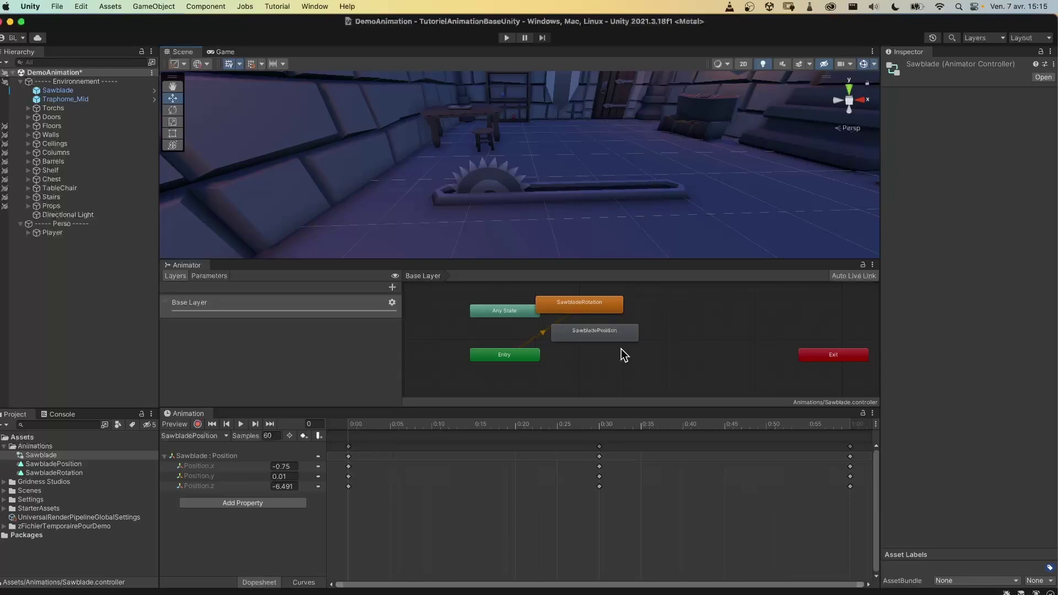
{"action": "left_click_drag", "start_coordinate": [617, 258], "coordinate": [616, 251]}
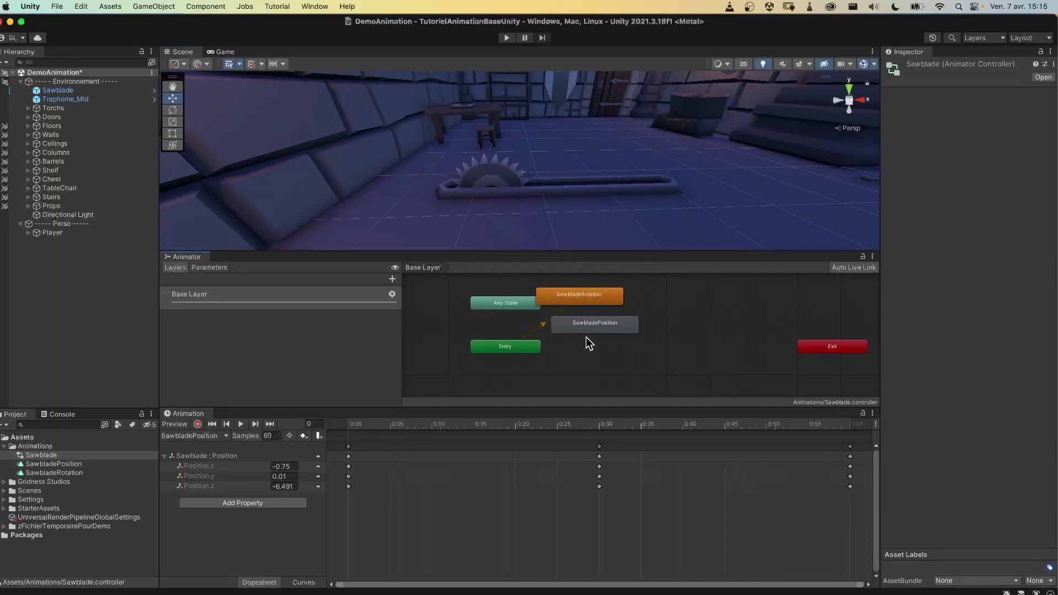
- Arrange the SawbladeRotation and SawbladePosition states in a column beside the Entry node
{"action": "left_click_drag", "start_coordinate": [586, 332], "coordinate": [609, 368]}
{"action": "left_click_drag", "start_coordinate": [583, 298], "coordinate": [618, 333]}
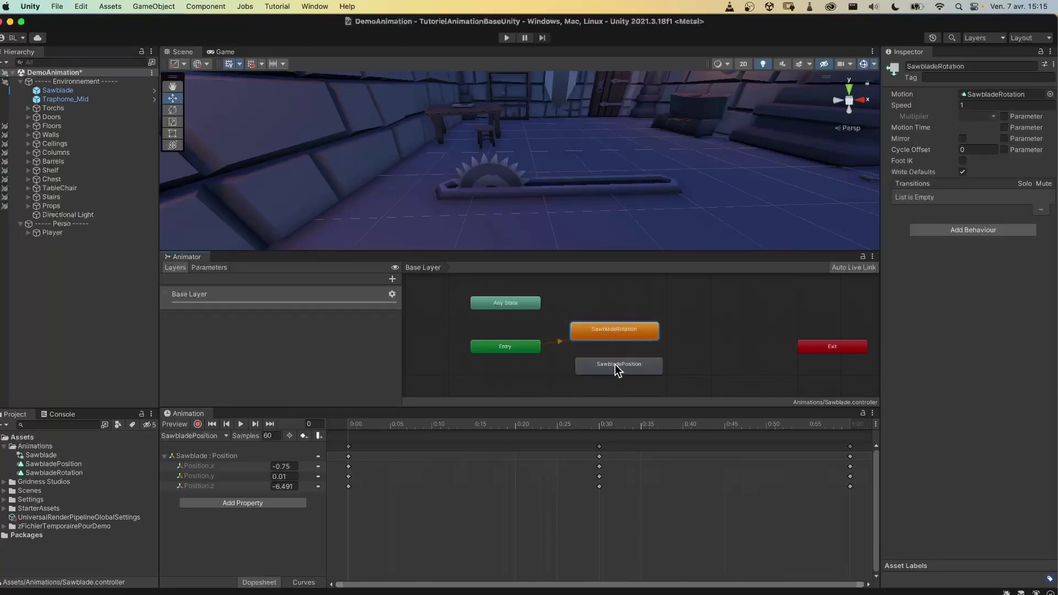
{"action": "left_click_drag", "start_coordinate": [630, 368], "coordinate": [625, 368]}
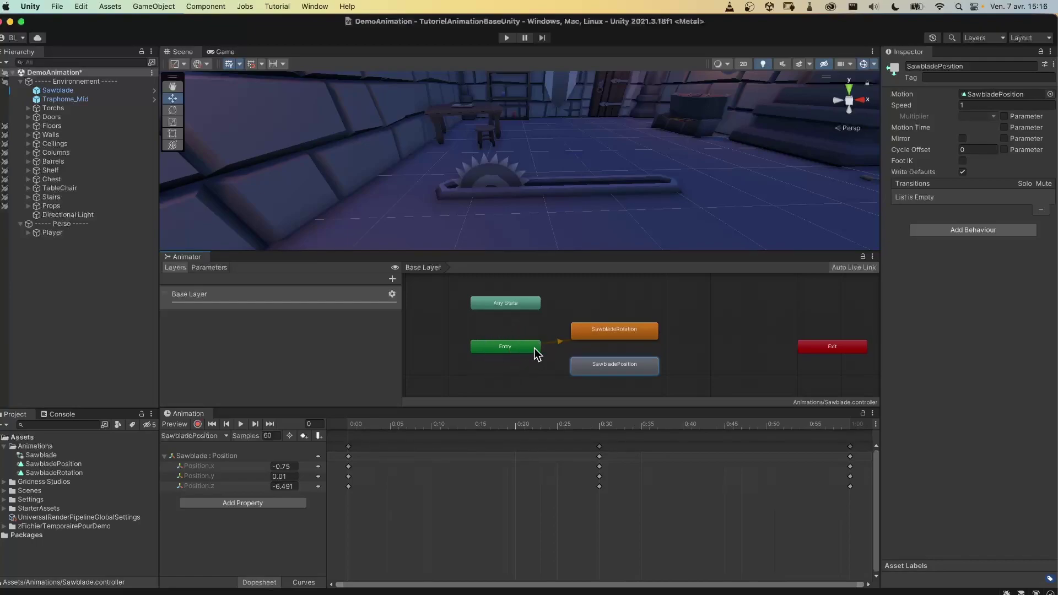
- Select the SawbladeRotation state, run the scene to watch which state plays, and exit Play mode
{"action": "left_click", "coordinate": [598, 331]}
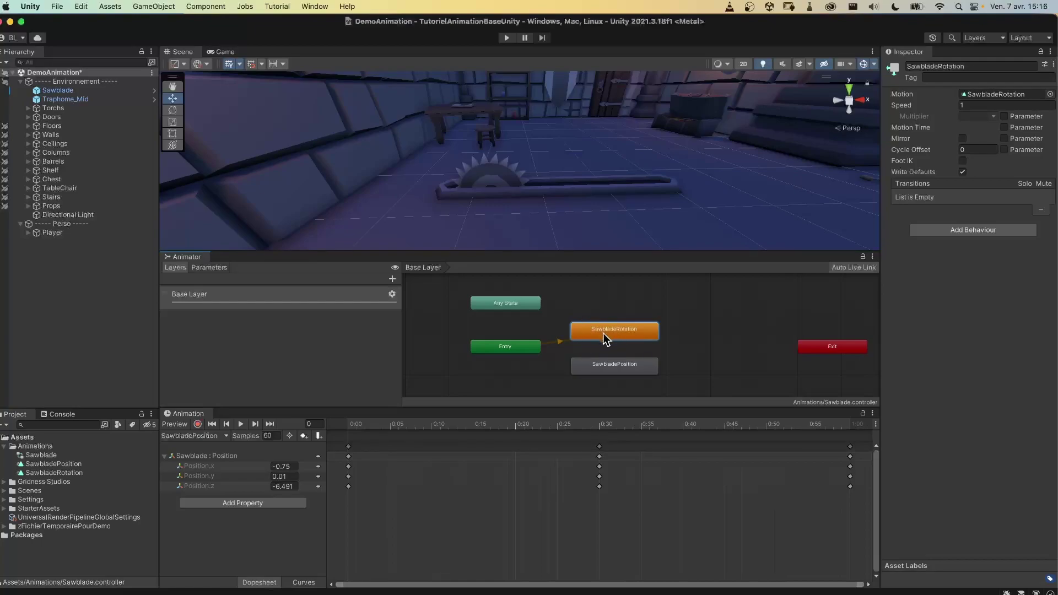
{"action": "left_click", "coordinate": [506, 38]}
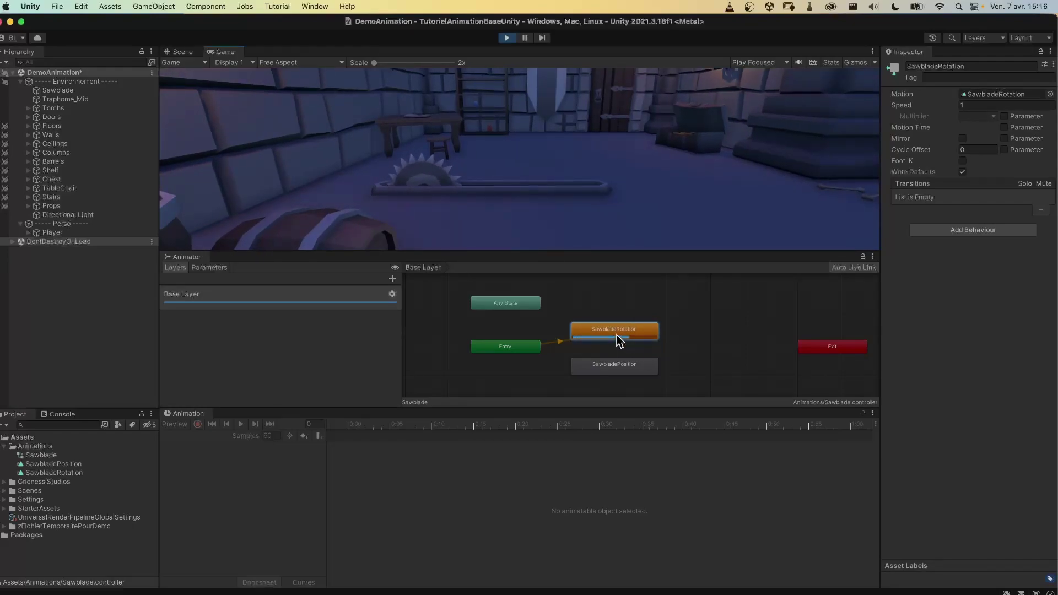
{"action": "left_click", "coordinate": [506, 37]}
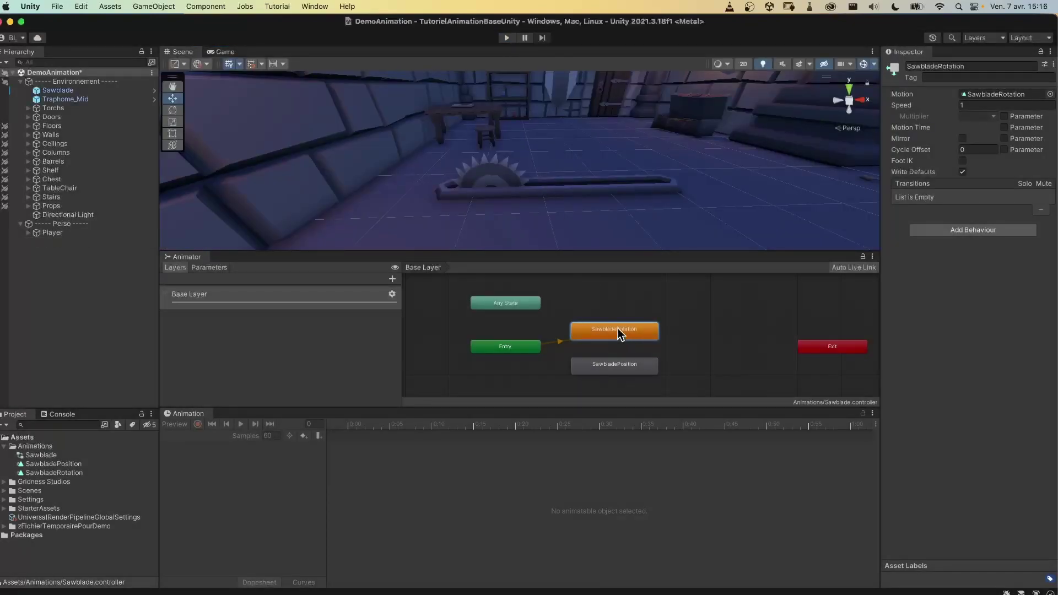
- Set SawbladePosition as the layer default state and run the scene briefly to check the sawblade's motion
{"action": "left_click", "coordinate": [622, 369]}
{"action": "left_click", "coordinate": [621, 333]}
{"action": "left_click", "coordinate": [620, 363]}
{"action": "left_click", "coordinate": [613, 329]}
{"action": "left_click", "coordinate": [618, 364]}
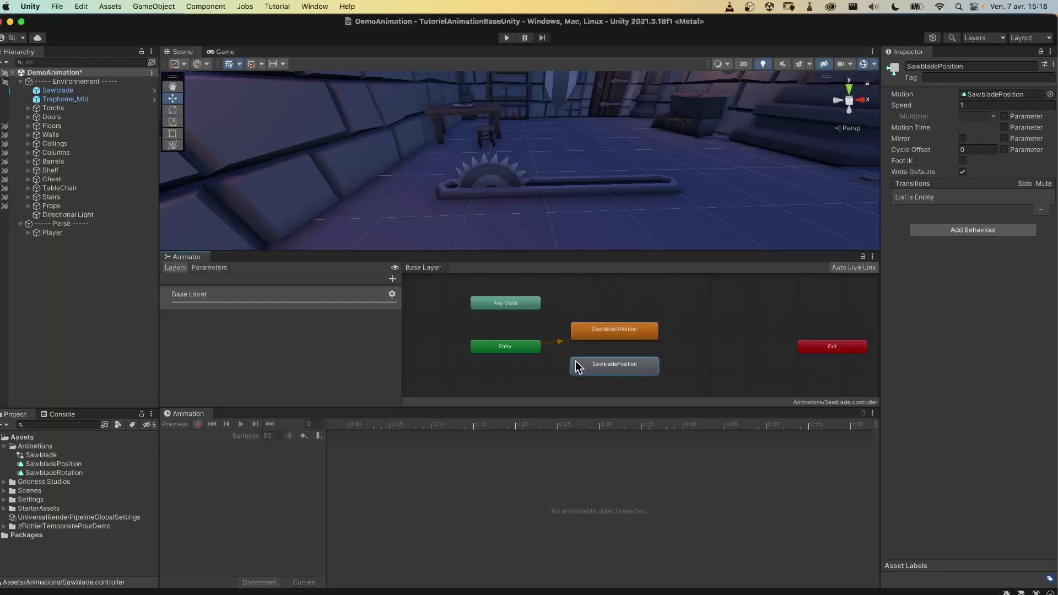
{"action": "right_click", "coordinate": [592, 361]}
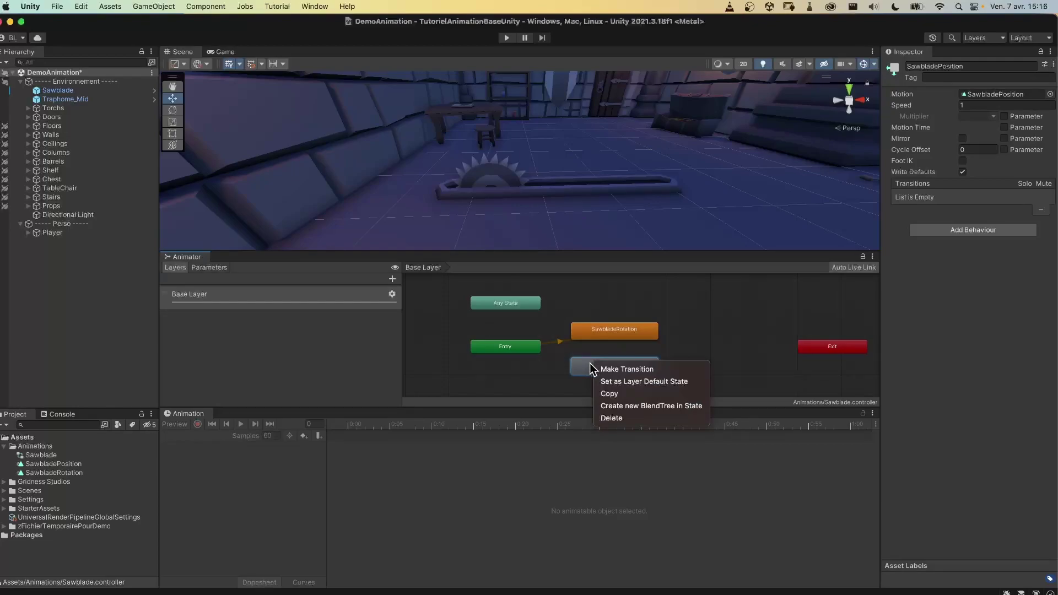
{"action": "left_click", "coordinate": [659, 386]}
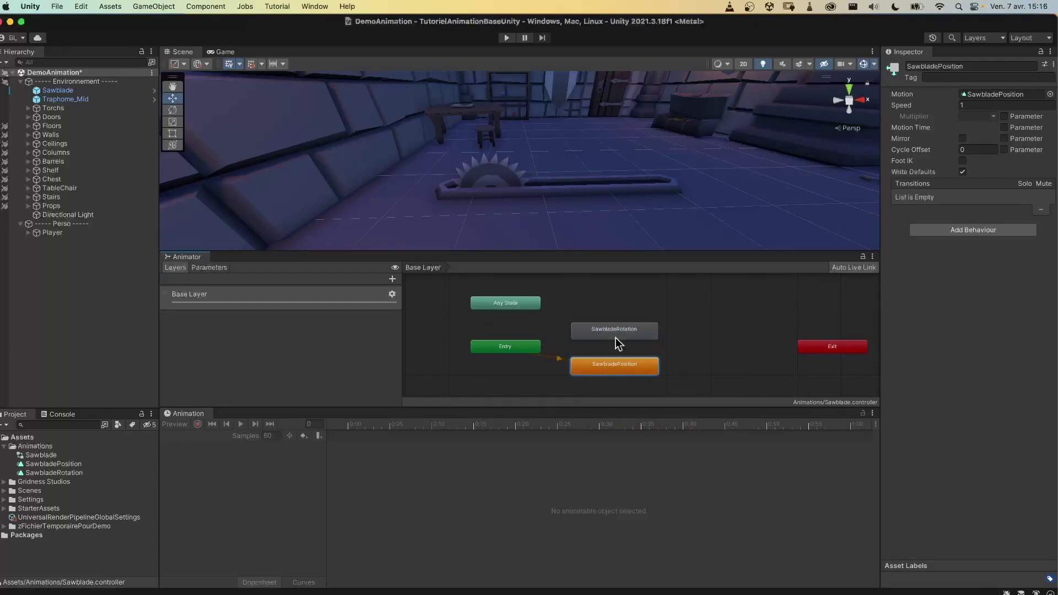
{"action": "left_click", "coordinate": [507, 38]}
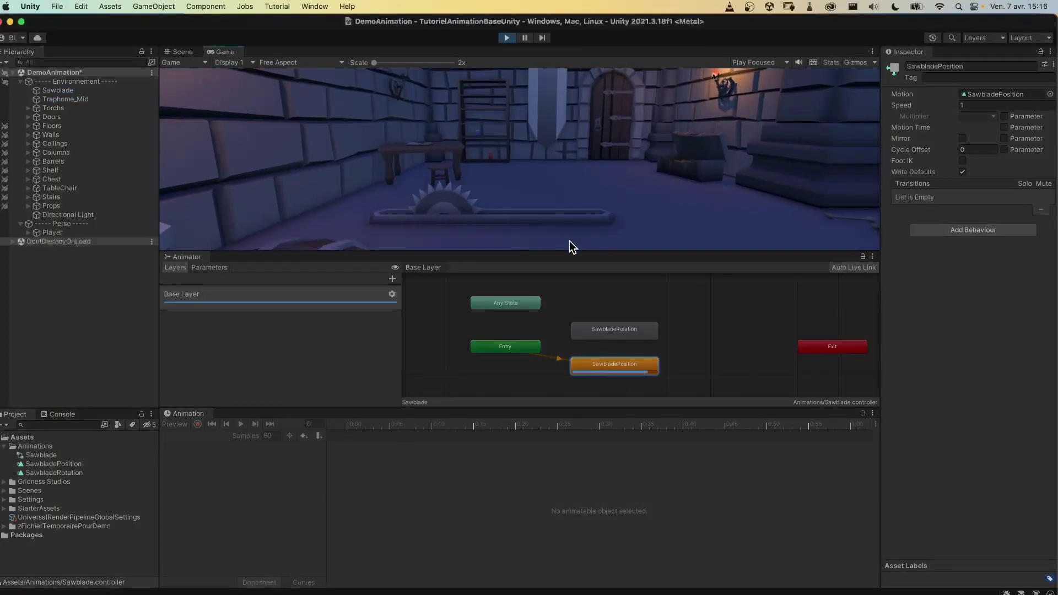
{"action": "left_click", "coordinate": [506, 38]}
- Set SawbladeRotation as the layer default state and line up the SawbladePosition state below it with a wider gap
{"action": "left_click", "coordinate": [612, 337]}
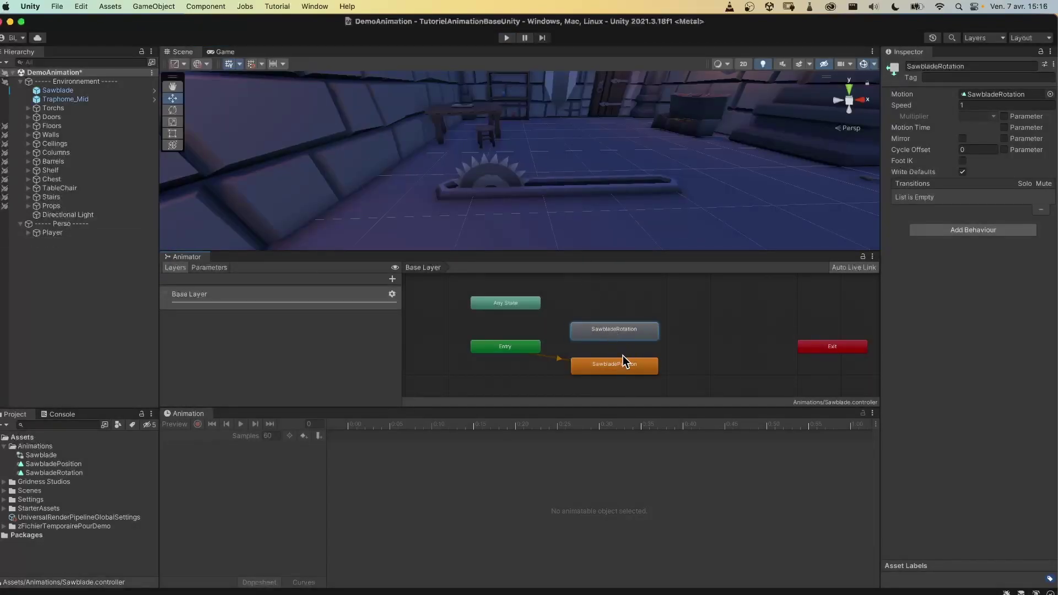
{"action": "left_click_drag", "start_coordinate": [619, 365], "coordinate": [622, 373]}
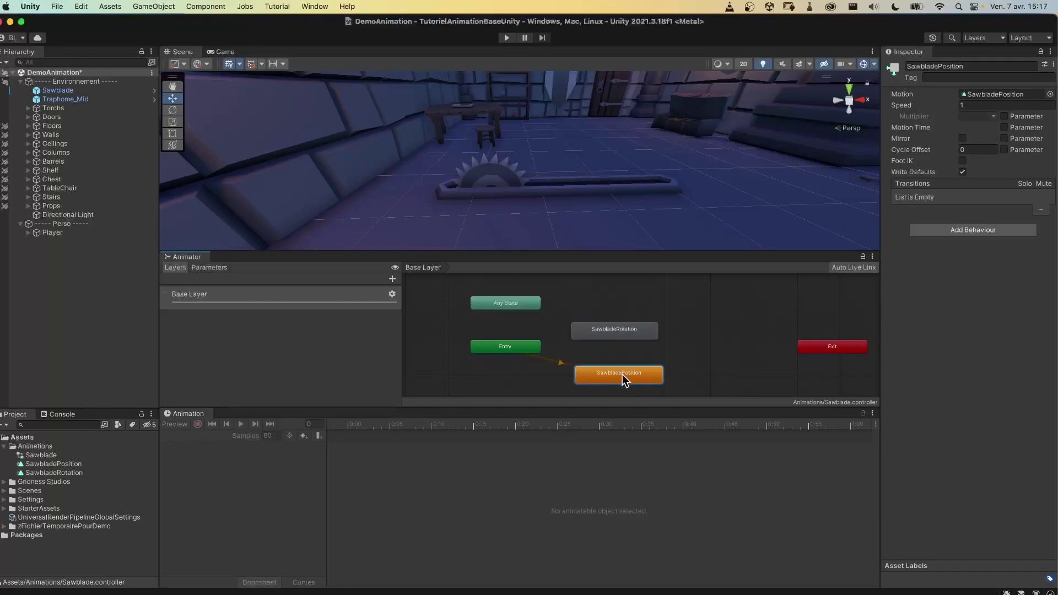
{"action": "right_click", "coordinate": [593, 338]}
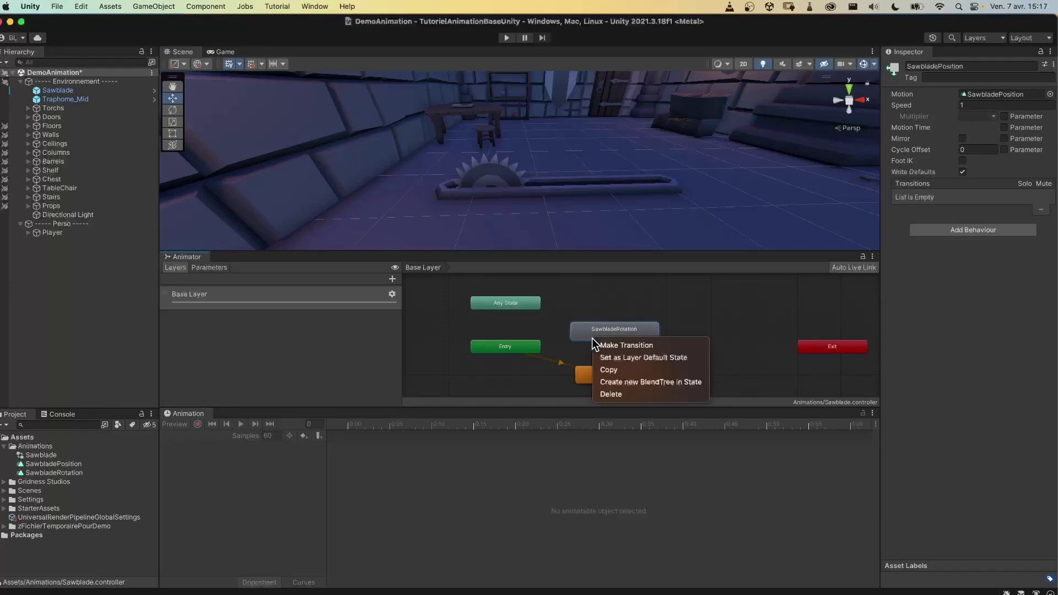
{"action": "left_click", "coordinate": [630, 355]}
{"action": "left_click_drag", "start_coordinate": [603, 372], "coordinate": [606, 381]}
{"action": "mouse_move", "coordinate": [457, 342]}
{"action": "middle_mouse_down"}
{"action": "mouse_move", "coordinate": [484, 331]}
{"action": "mouse_move", "coordinate": [474, 334]}
{"action": "middle_mouse_up"}
{"action": "scroll", "coordinate": [581, 335], "scroll_direction": "down", "scroll_amount": 2}
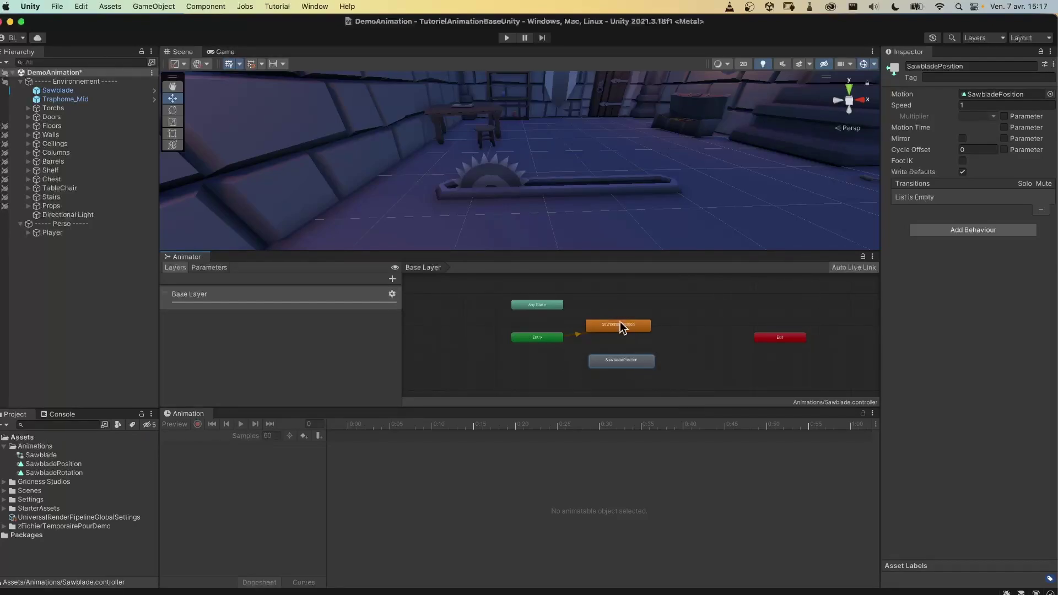
{"action": "left_click_drag", "start_coordinate": [620, 325], "coordinate": [623, 325]}
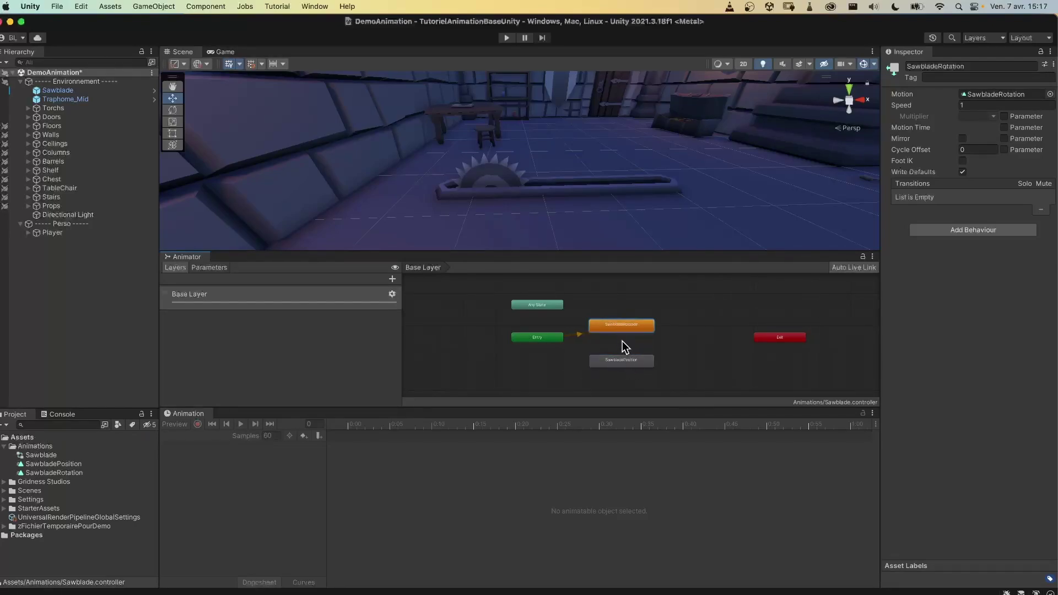
- Rename the animator's Base Layer to Rotation
{"action": "left_click", "coordinate": [210, 300]}
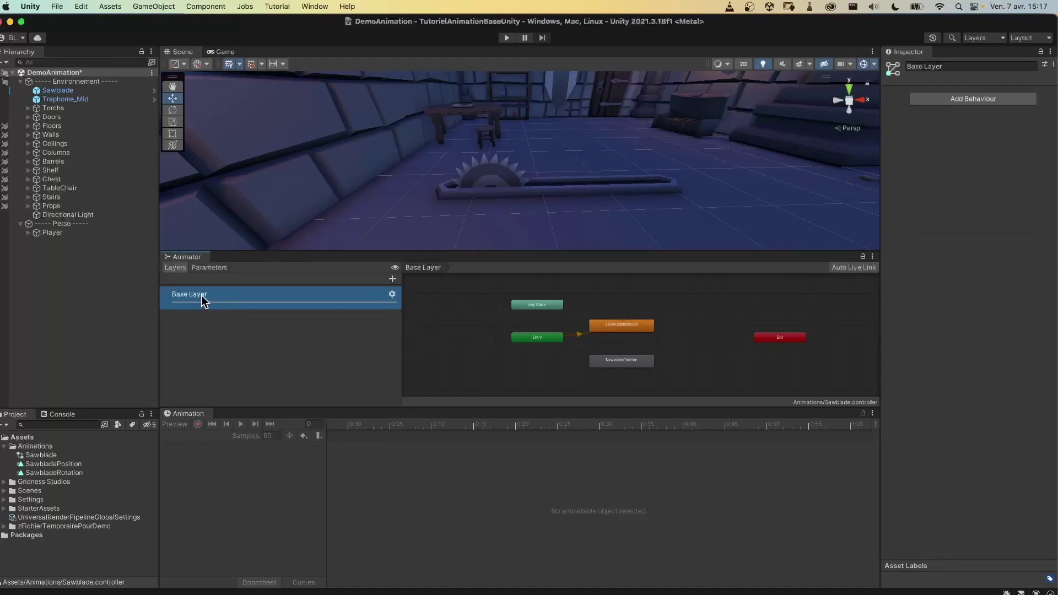
{"action": "left_click", "coordinate": [201, 296]}
{"action": "type", "text": "Rotation"}
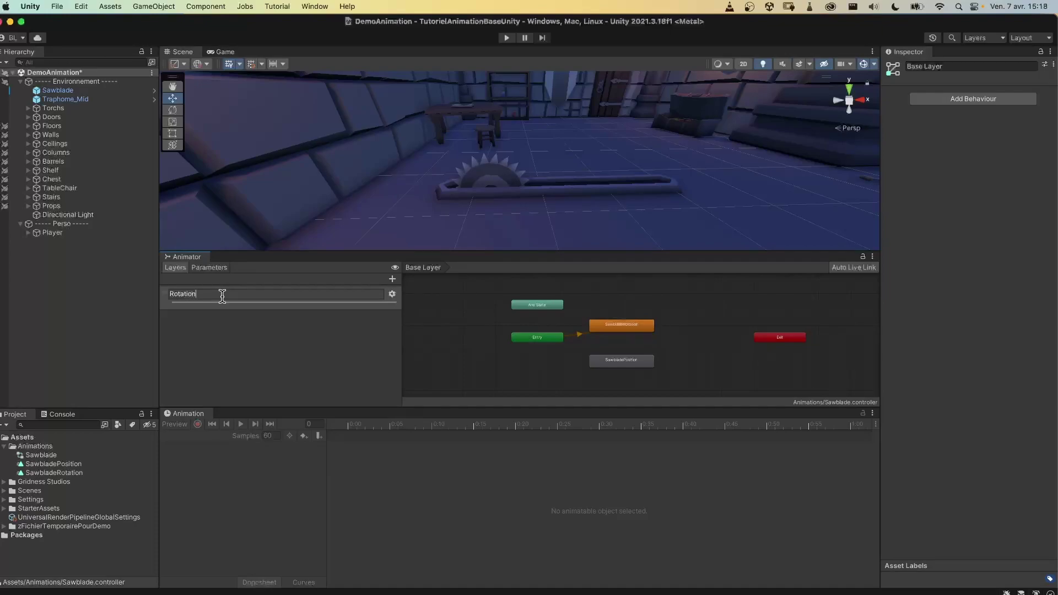
{"action": "key", "text": "Return"}
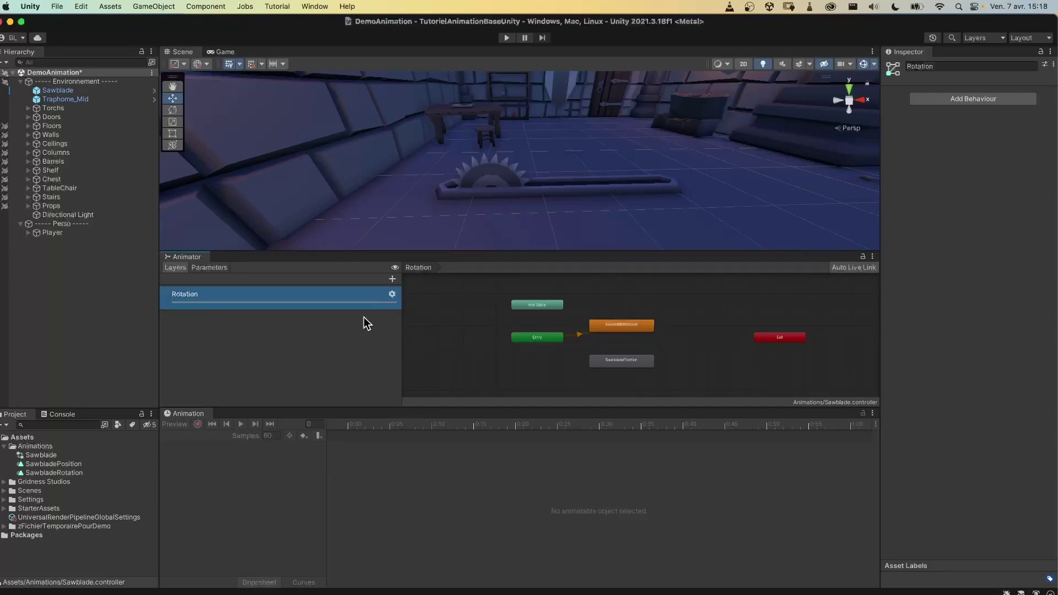
- Add a second animator layer named Position, compare it with the Rotation layer, and leave Position selected
{"action": "left_click", "coordinate": [392, 281]}
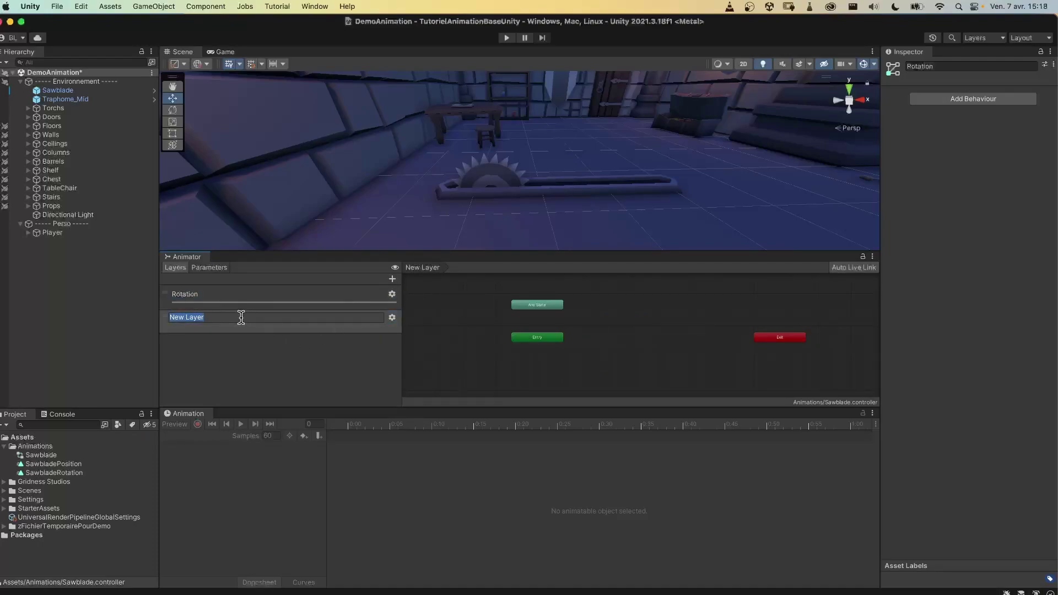
{"action": "type", "text": "Position"}
{"action": "key", "text": "Return"}
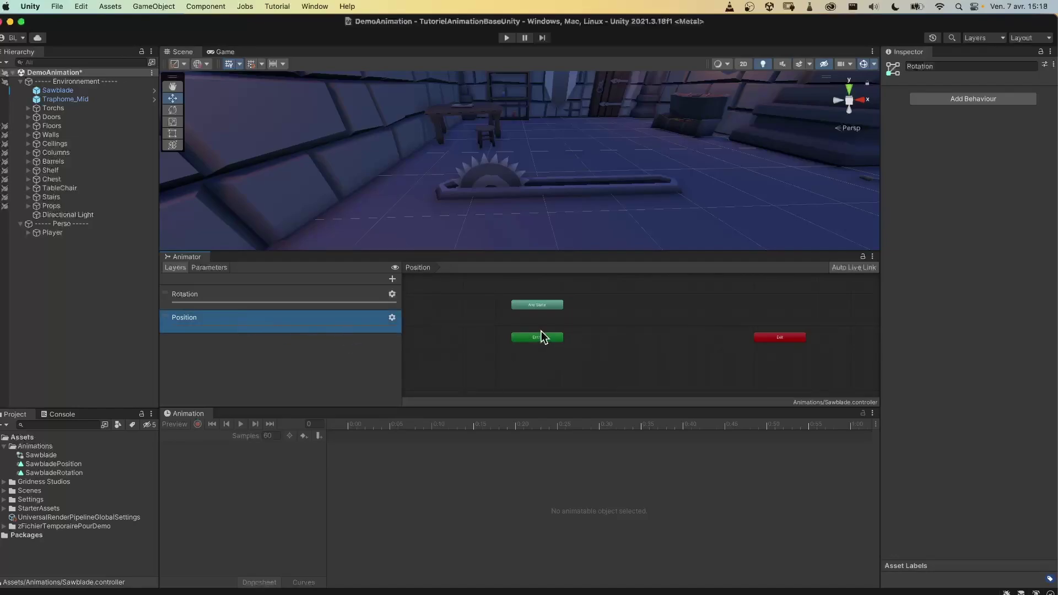
{"action": "double_click", "coordinate": [293, 293]}
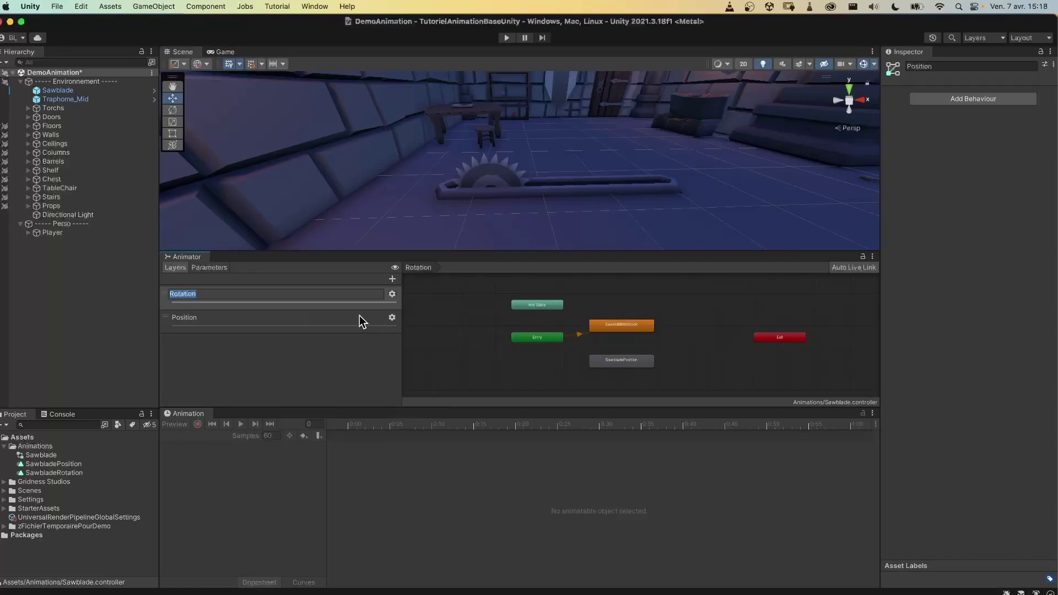
{"action": "left_click", "coordinate": [298, 314]}
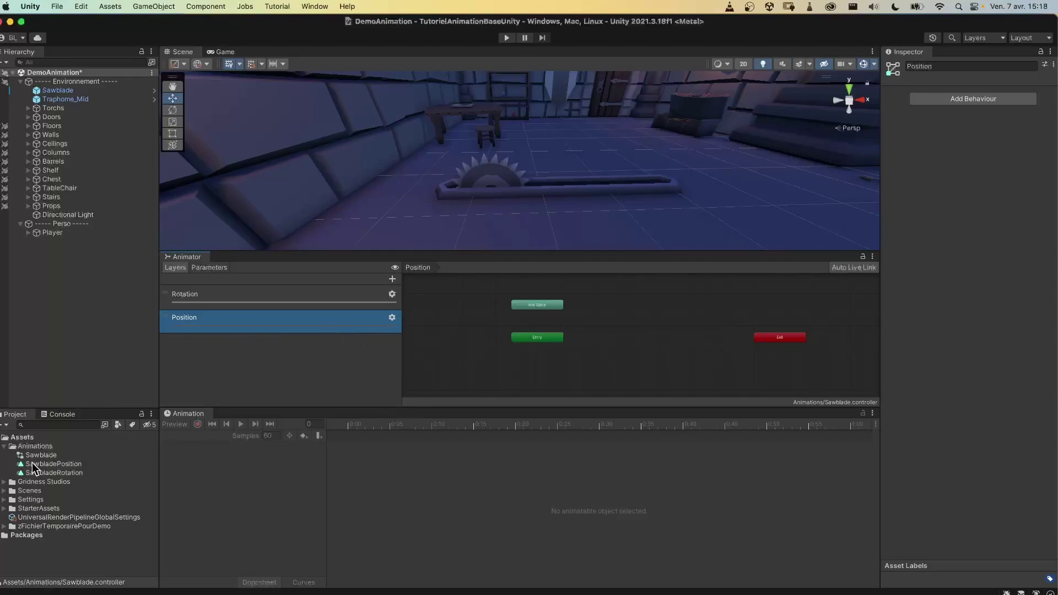
- Add the SawbladePosition clip to the Position layer and delete the SawbladePosition state from the Rotation layer
{"action": "left_click_drag", "start_coordinate": [44, 465], "coordinate": [624, 332]}
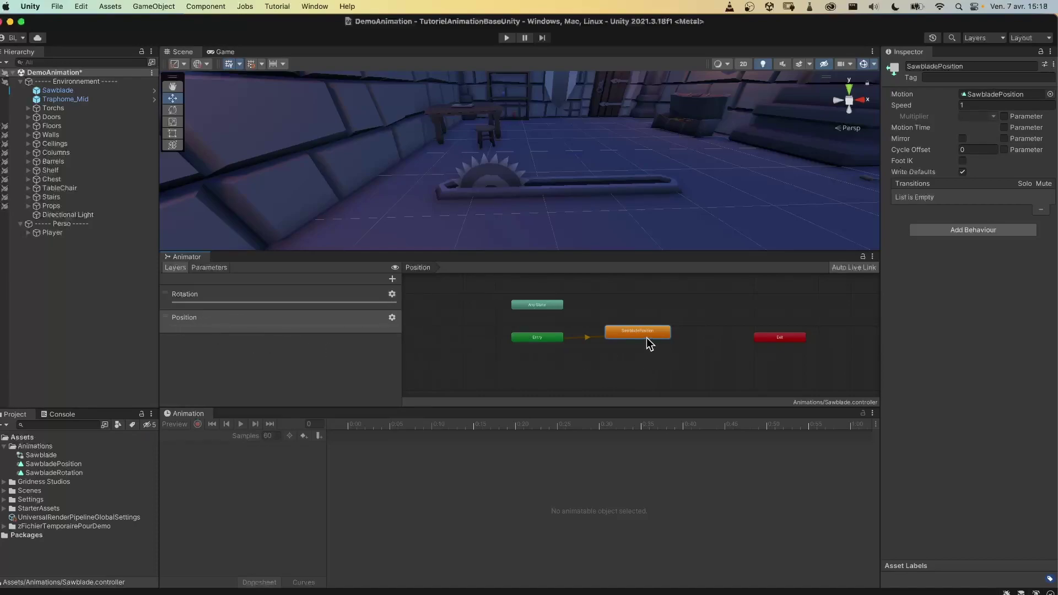
{"action": "left_click", "coordinate": [286, 296]}
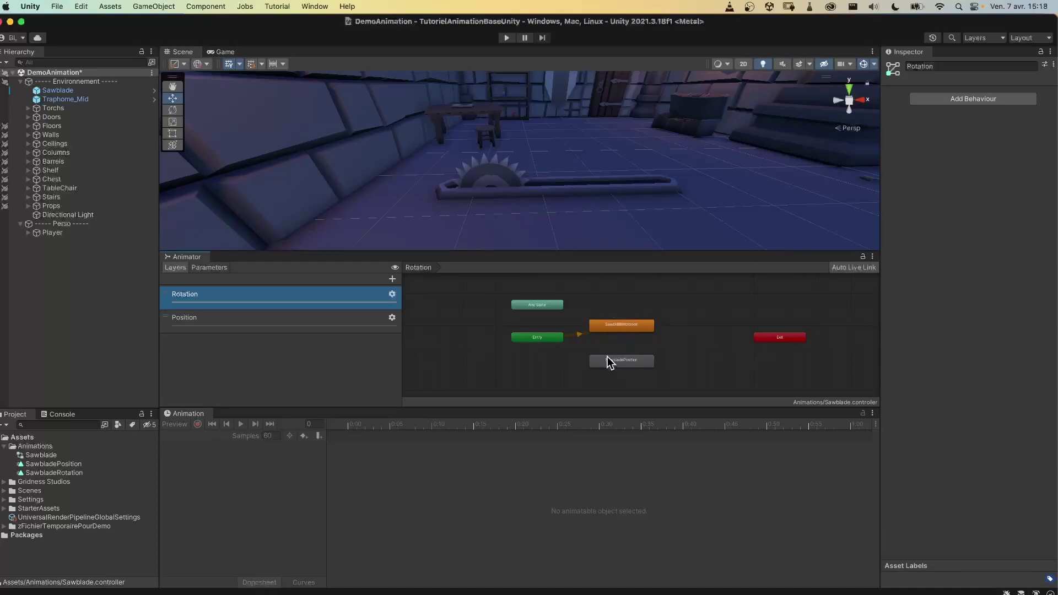
{"action": "left_click", "coordinate": [616, 362]}
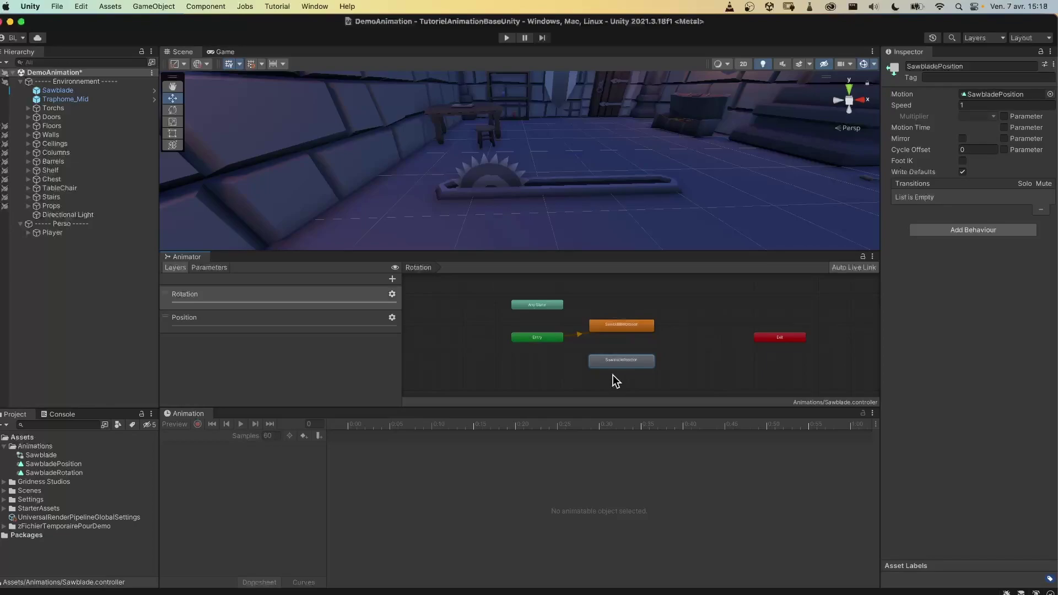
{"action": "key", "text": "Delete"}
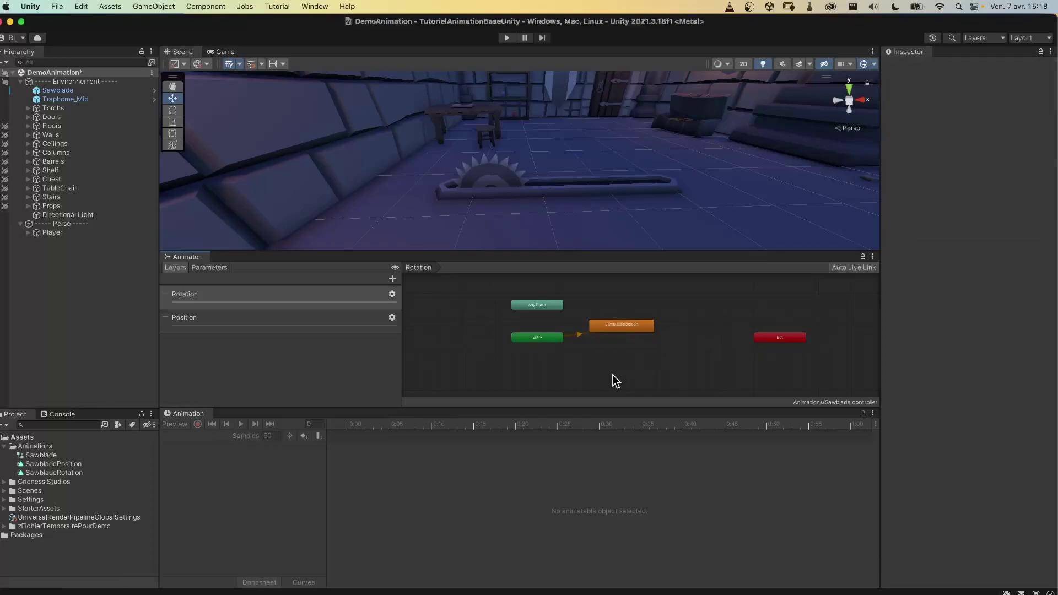
- Line up the SawbladeRotation state with Entry and run the scene briefly to check the sawblade's motion
{"action": "left_click", "coordinate": [616, 326]}
{"action": "left_click_drag", "start_coordinate": [616, 327], "coordinate": [618, 341]}
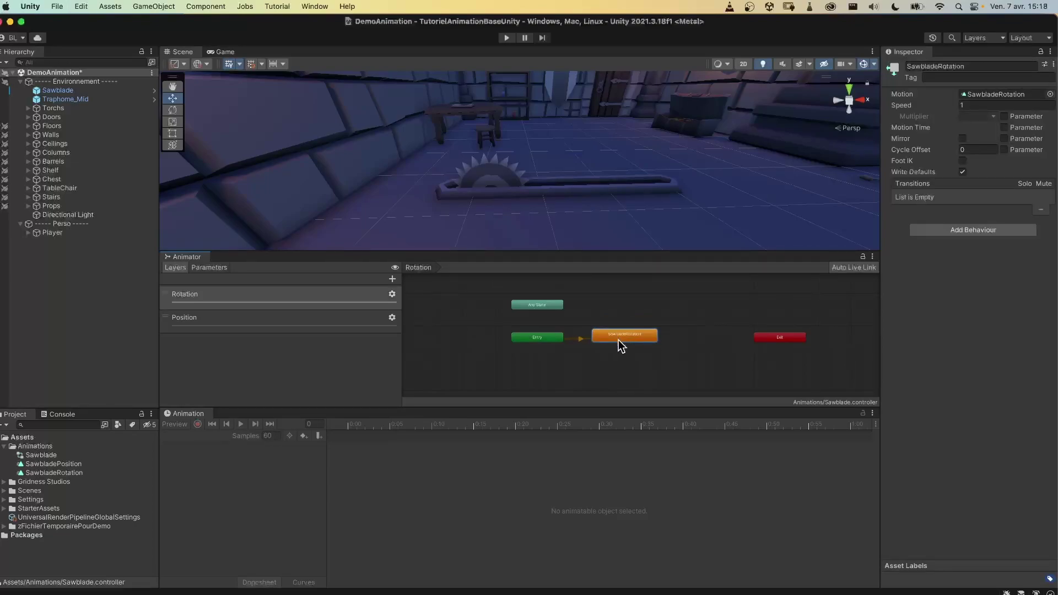
{"action": "left_click", "coordinate": [324, 322]}
{"action": "left_click", "coordinate": [376, 292]}
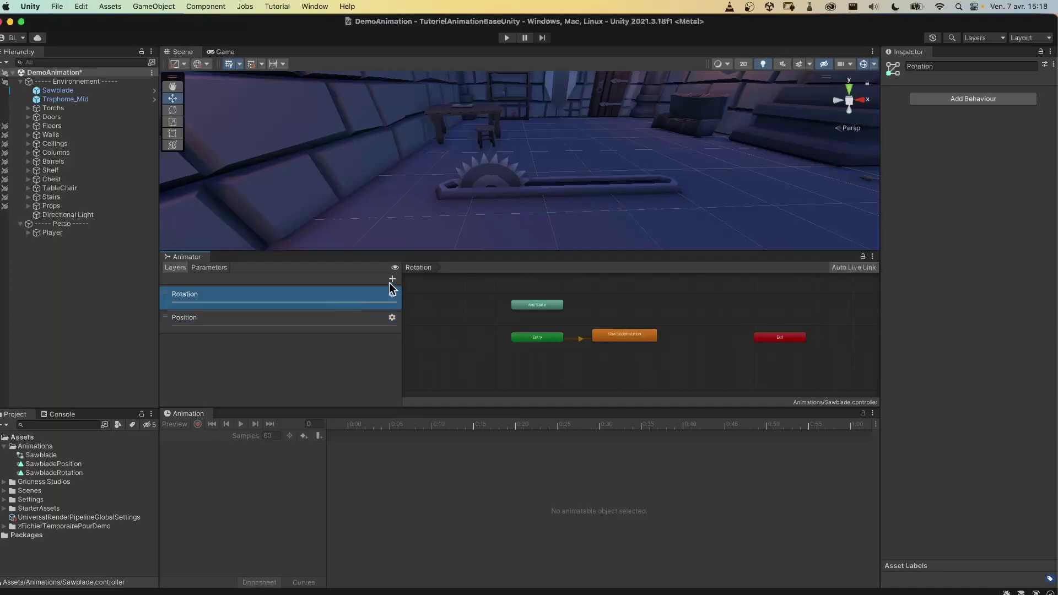
{"action": "left_click", "coordinate": [506, 38]}
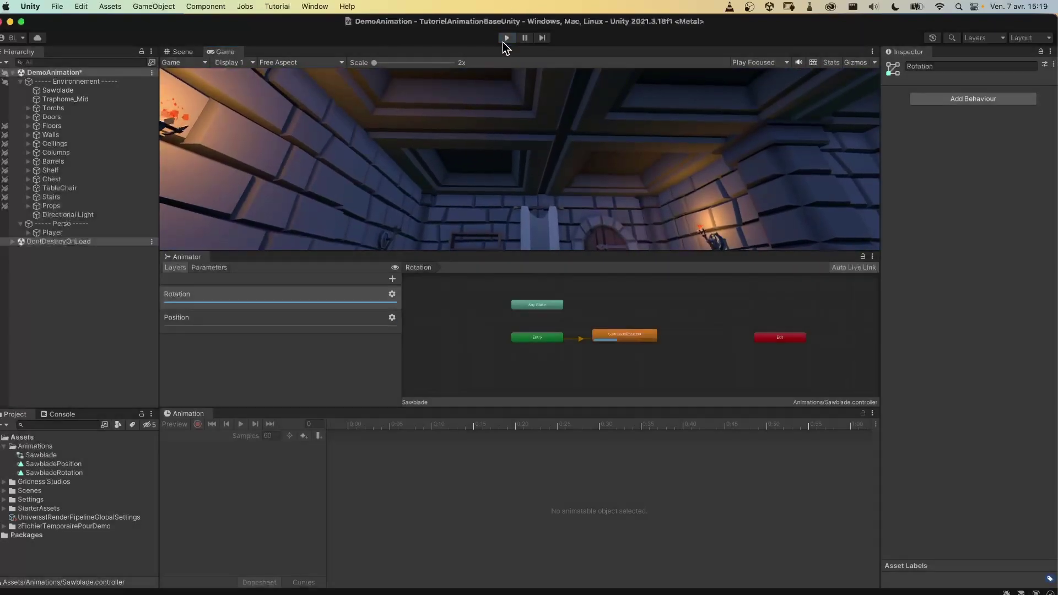
{"action": "left_click", "coordinate": [505, 38]}
- Compare the settings of both animator layers and set the Position layer's weight to 1
{"action": "left_click", "coordinate": [392, 295]}
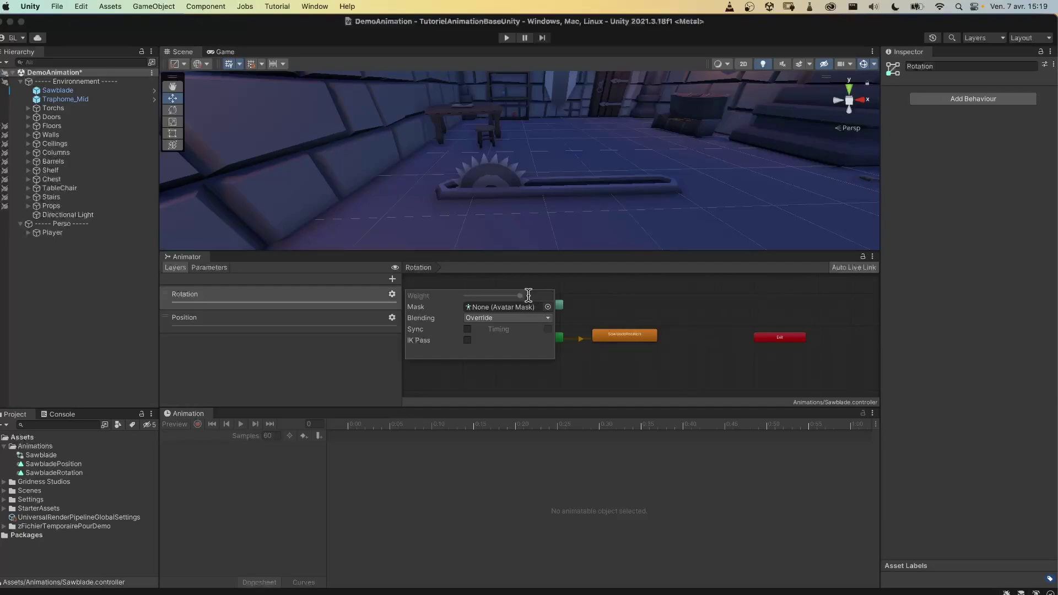
{"action": "left_click", "coordinate": [391, 318]}
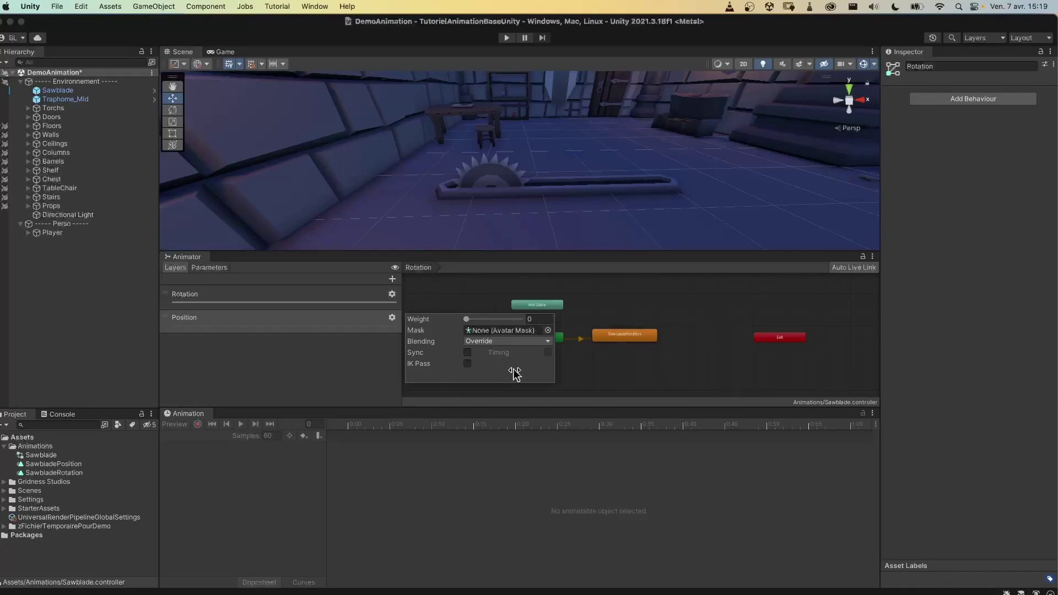
{"action": "left_click", "coordinate": [392, 296]}
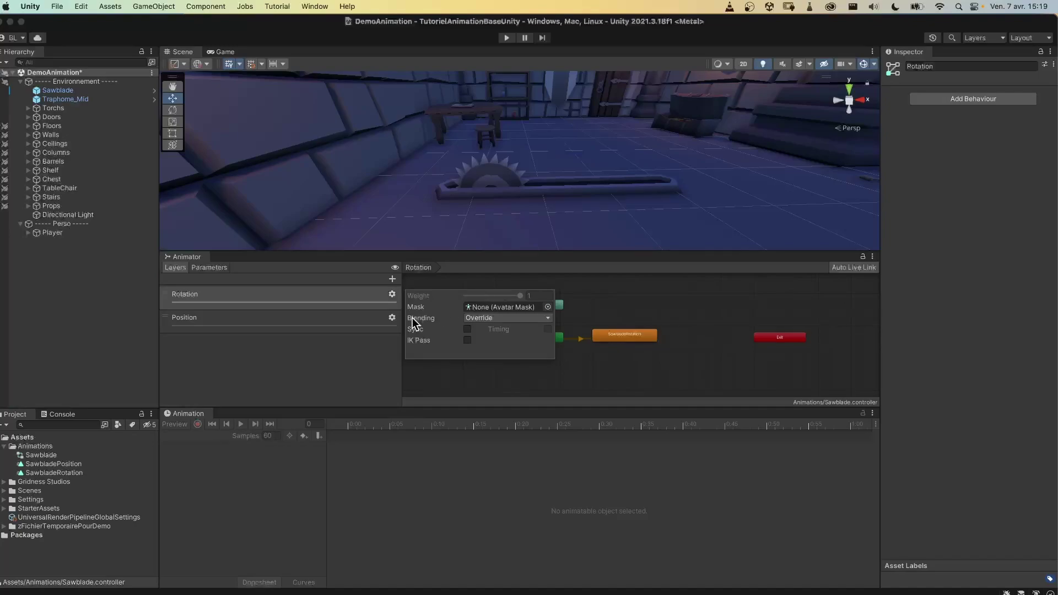
{"action": "left_click", "coordinate": [392, 318]}
{"action": "left_click_drag", "start_coordinate": [464, 318], "coordinate": [494, 321]}
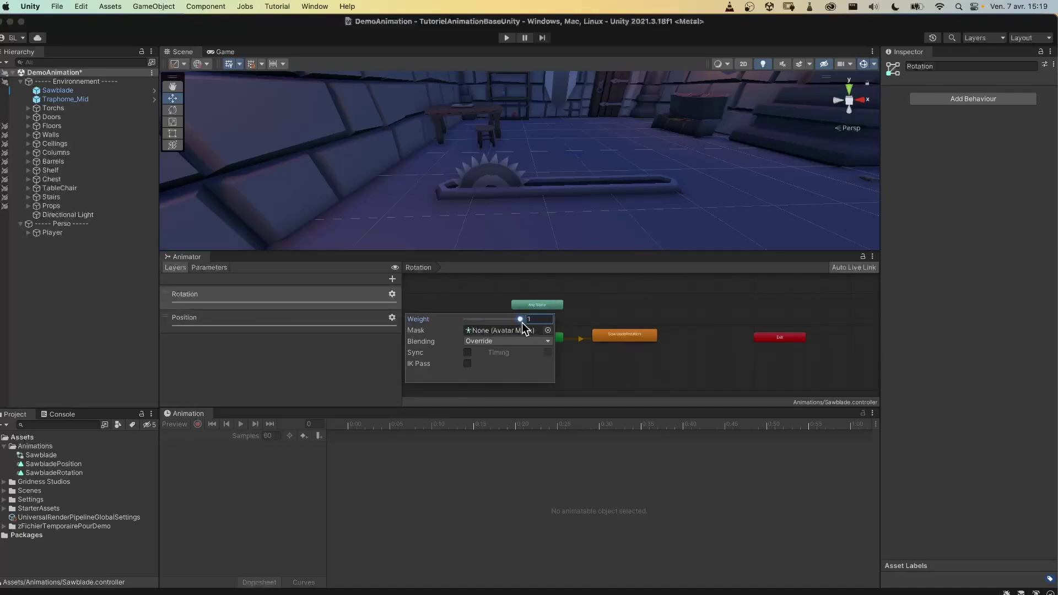
{"action": "left_click", "coordinate": [363, 356]}
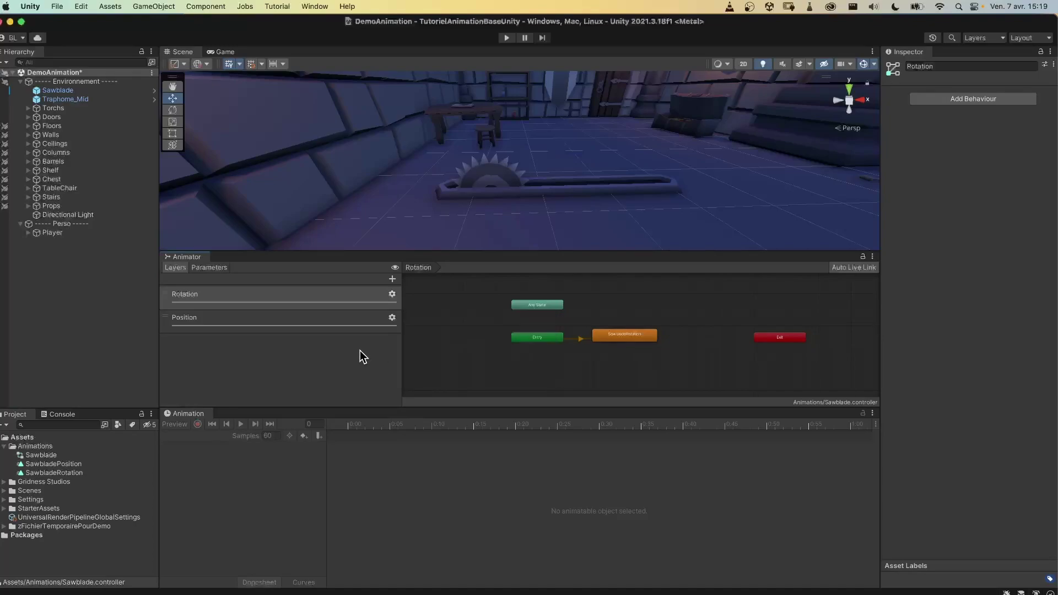
- Compare the Rotation and Position layers and run the scene to check both animations playing together
{"action": "left_click", "coordinate": [349, 319]}
{"action": "left_click", "coordinate": [351, 291]}
{"action": "left_click", "coordinate": [348, 317]}
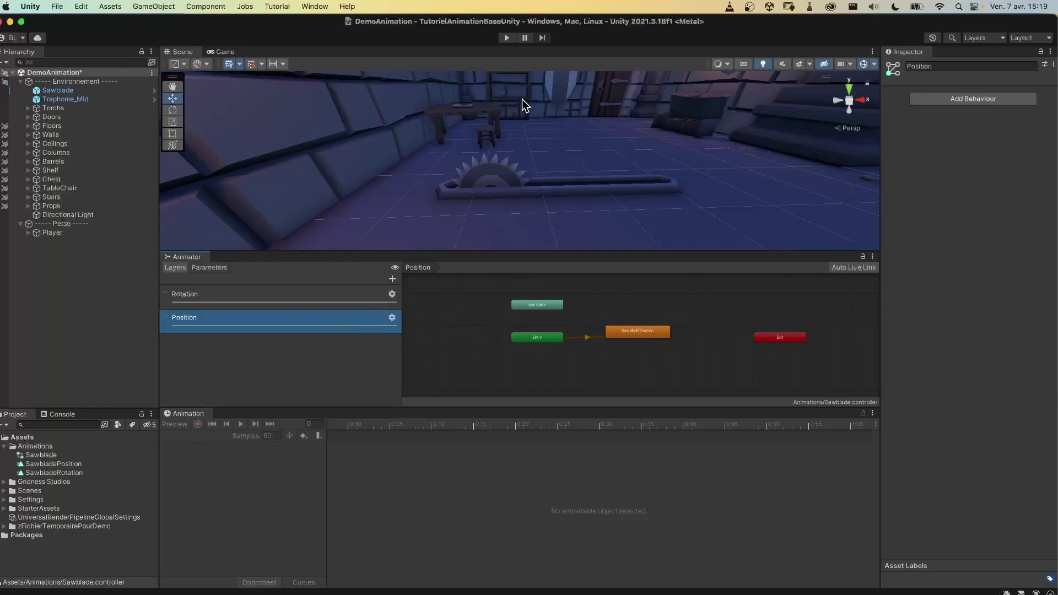
{"action": "left_click", "coordinate": [506, 38]}
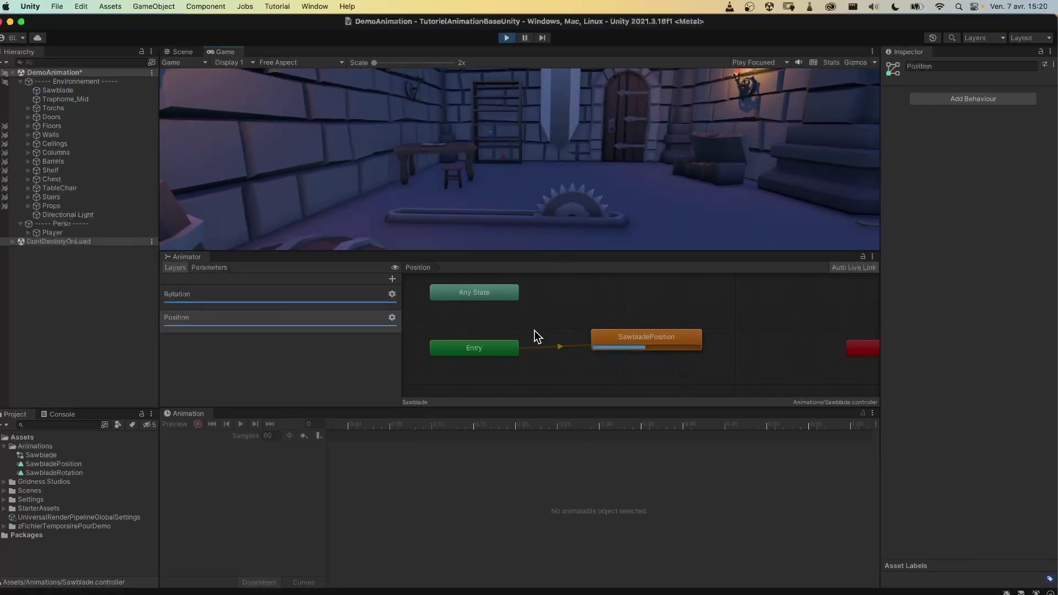
{"action": "left_click", "coordinate": [317, 297]}
{"action": "left_click", "coordinate": [335, 319]}
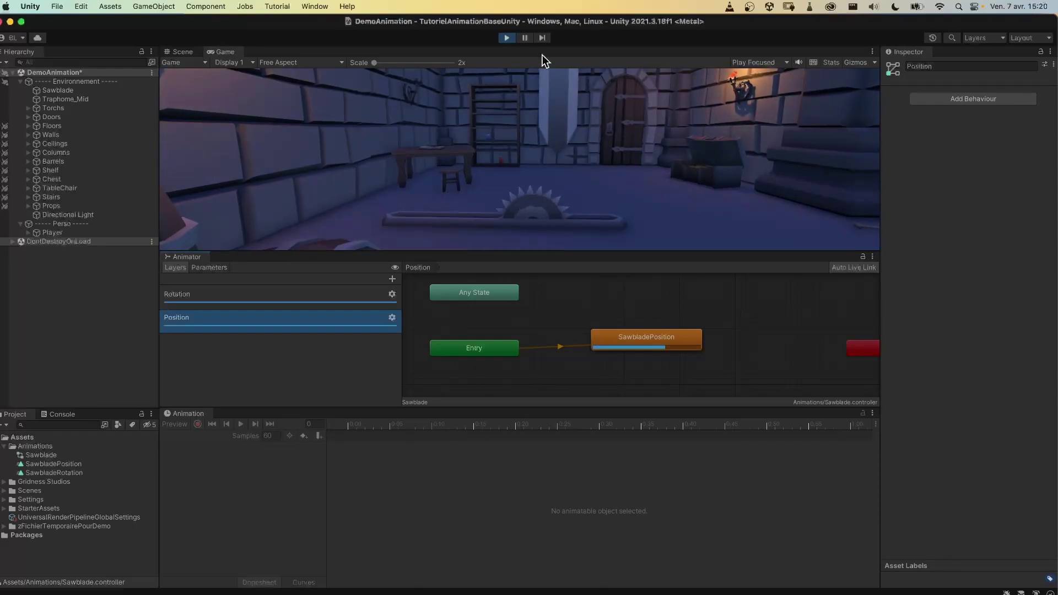
{"action": "left_click", "coordinate": [506, 38]}
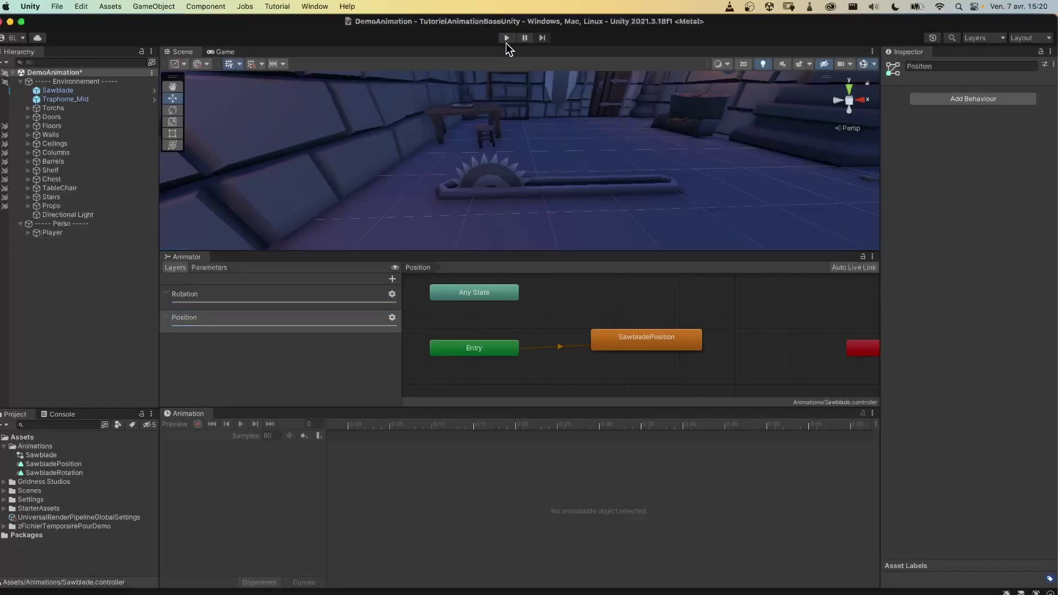
- Line up the SawbladePosition state with Entry and set its speed to 0.5
{"action": "left_click_drag", "start_coordinate": [644, 342], "coordinate": [631, 347]}
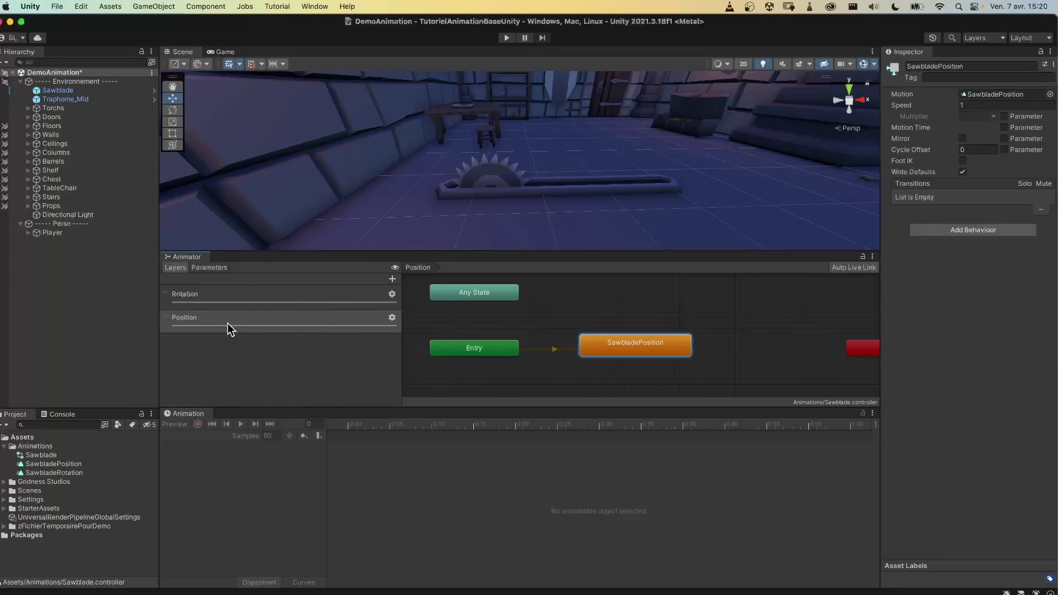
{"action": "left_click", "coordinate": [198, 317]}
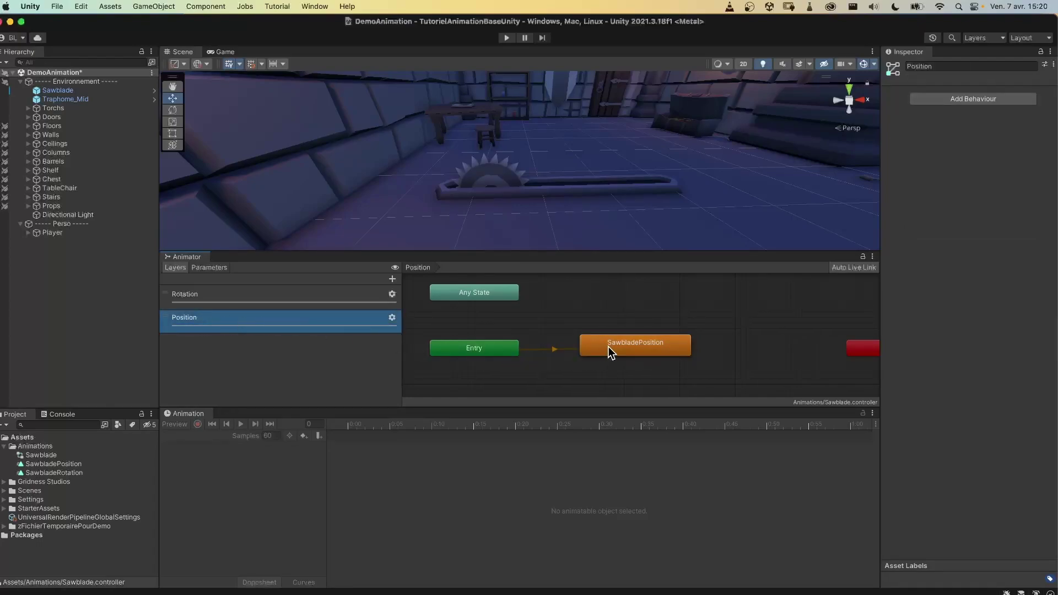
{"action": "left_click", "coordinate": [627, 350]}
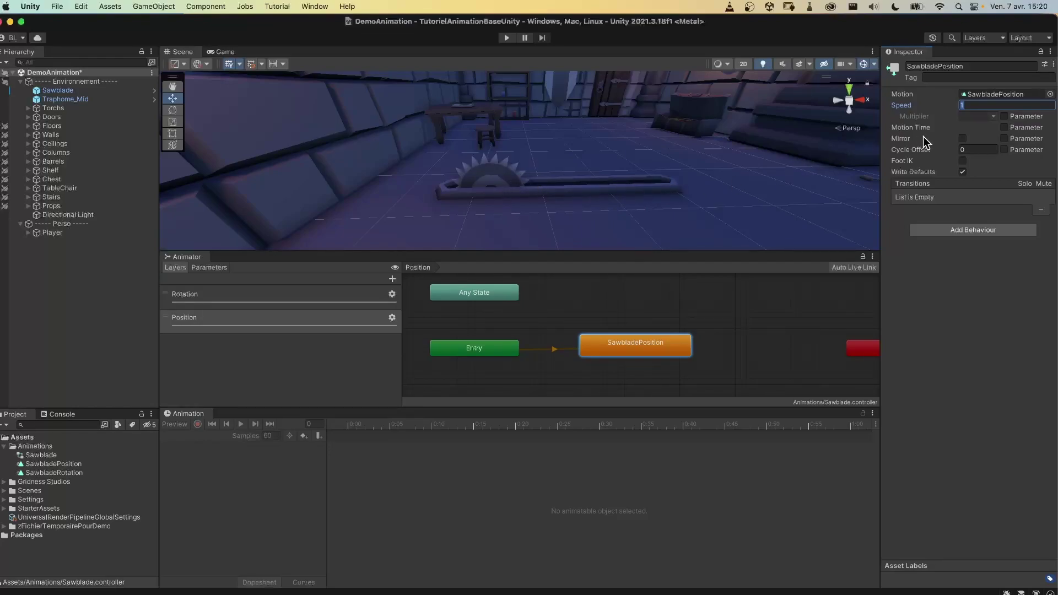
{"action": "type", "text": "0.5"}
- Run the scene and set the SawbladePosition state's speed to 0.1 during playback
{"action": "left_click", "coordinate": [508, 38]}
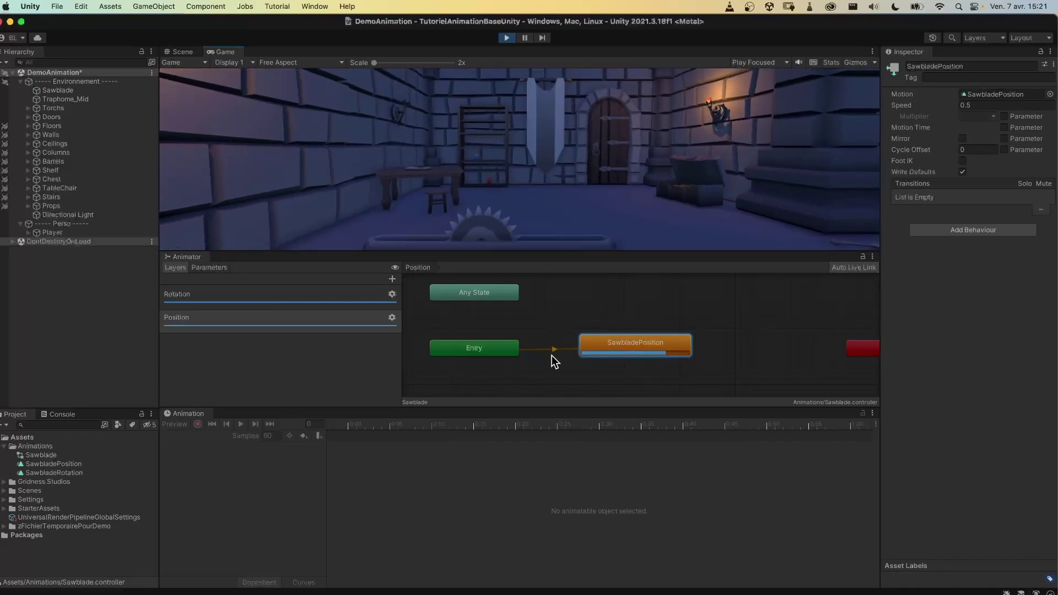
{"action": "left_click", "coordinate": [547, 391]}
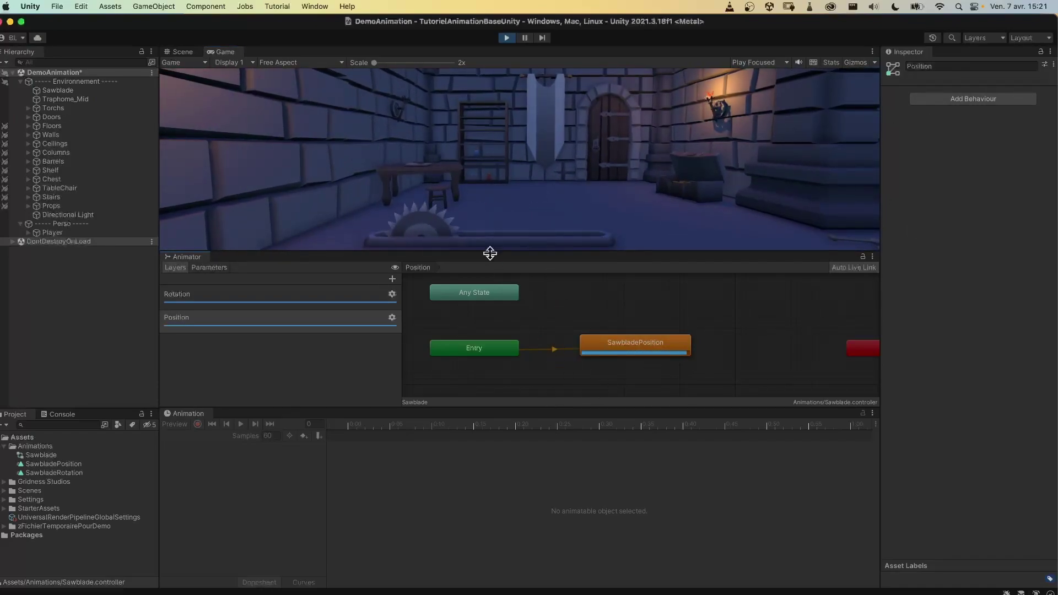
{"action": "left_click", "coordinate": [634, 341]}
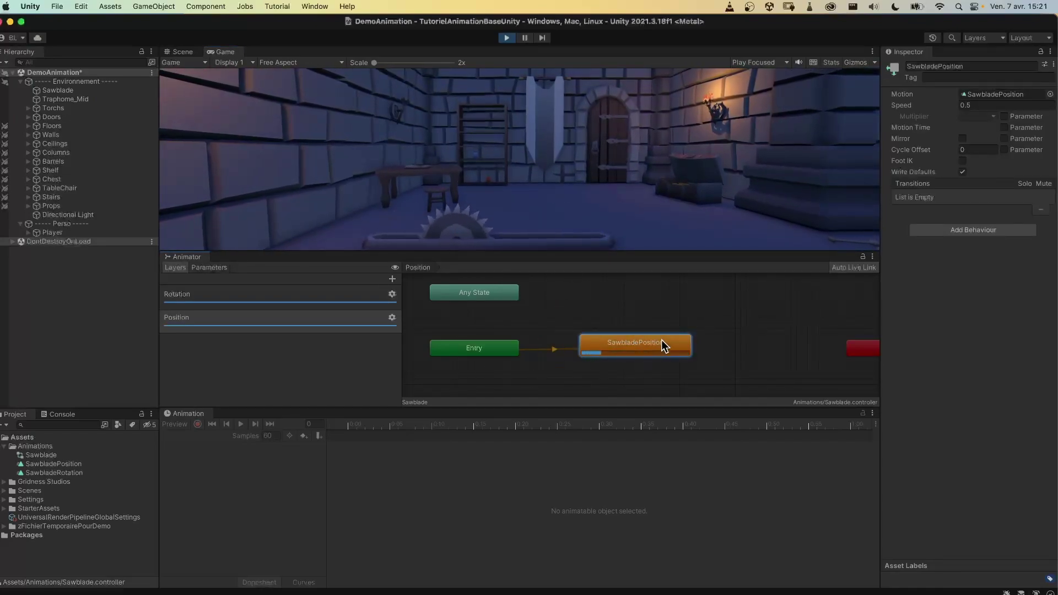
{"action": "left_click", "coordinate": [973, 105]}
{"action": "type", "text": "0.1"}
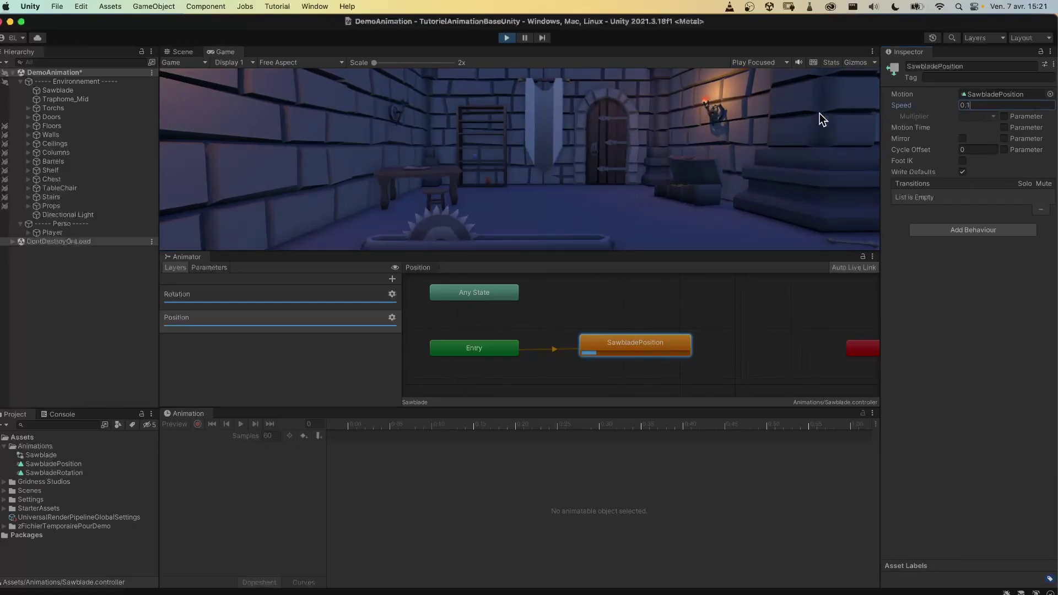
- Check the SawbladeRotation state's speed on the Rotation layer and set the SawbladePosition state's speed to 2
{"action": "left_click", "coordinate": [343, 297]}
{"action": "left_click", "coordinate": [611, 341]}
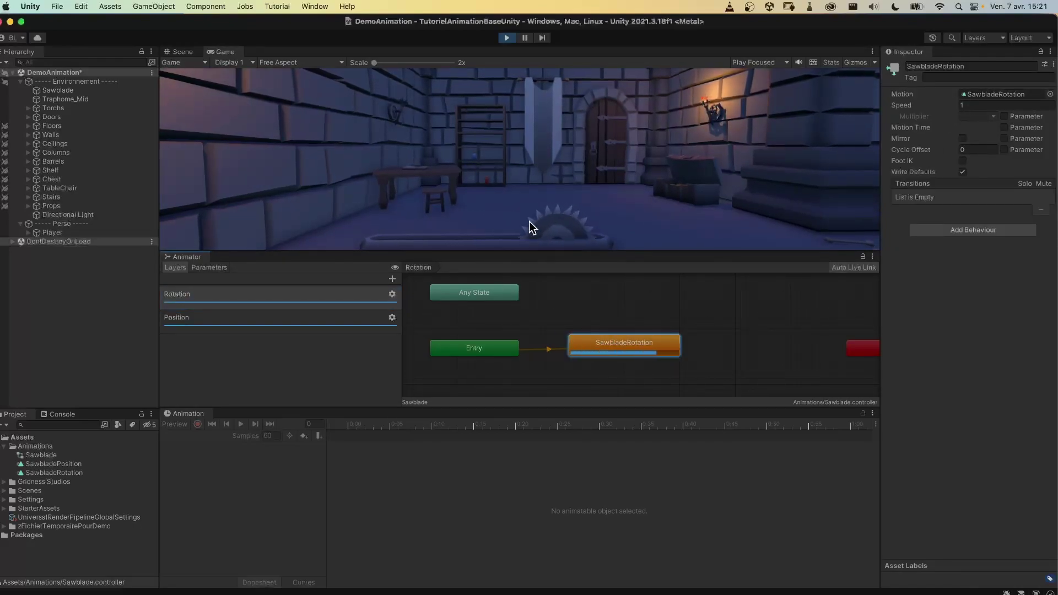
{"action": "left_click", "coordinate": [329, 319]}
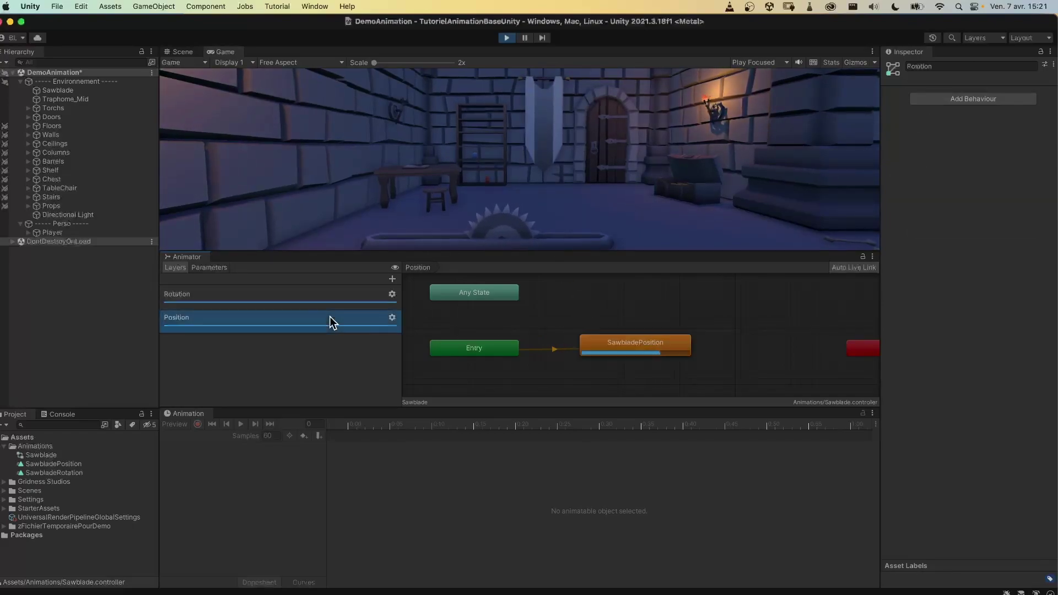
{"action": "left_click", "coordinate": [636, 343]}
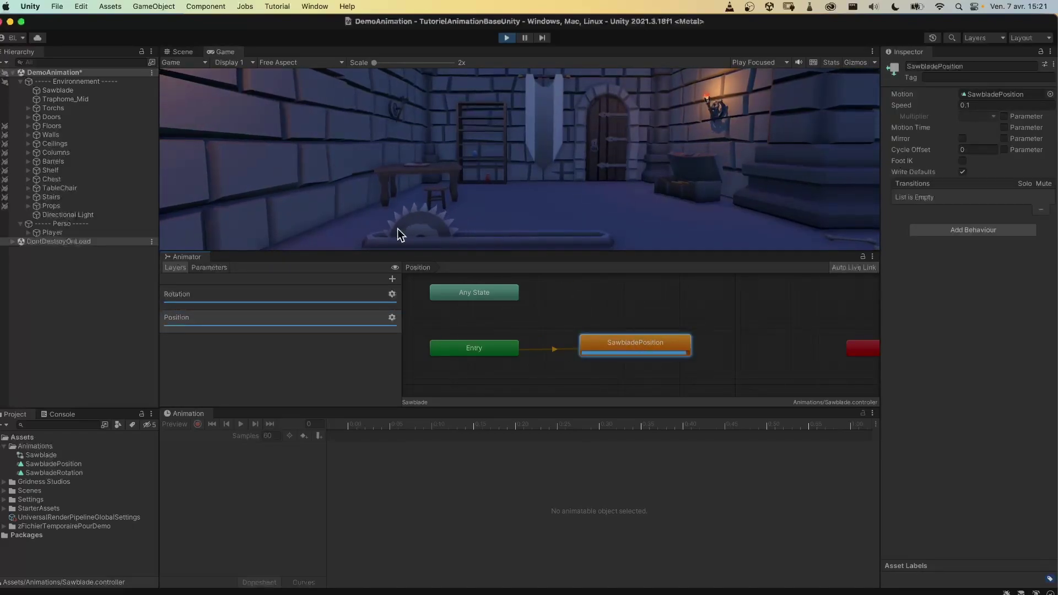
{"action": "left_click", "coordinate": [994, 106]}
{"action": "type", "text": "2"}
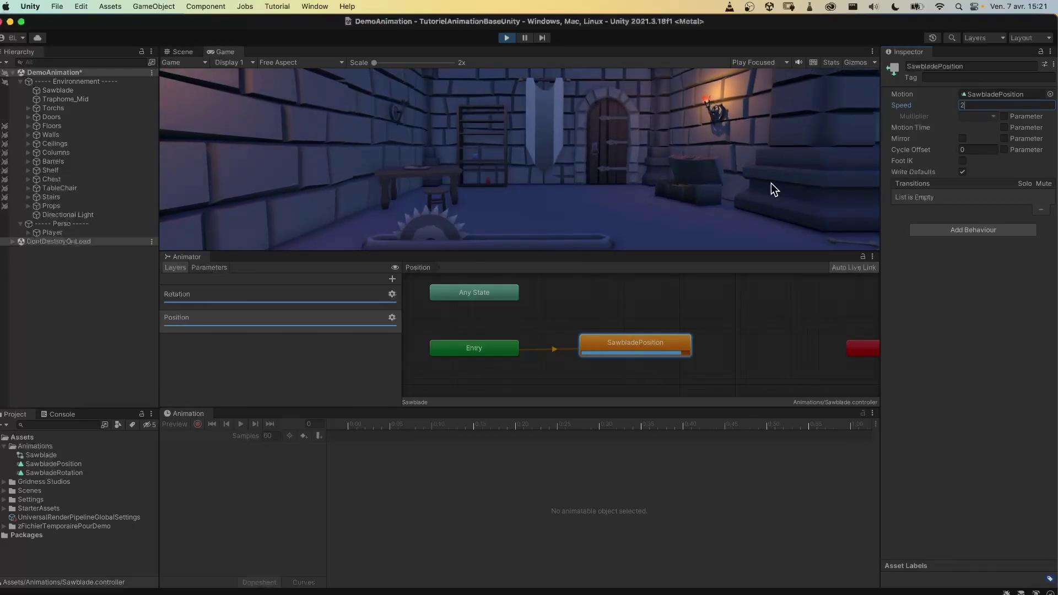
- Compare the playing layers and set the SawbladePosition state's speed to 1
{"action": "left_click", "coordinate": [301, 296]}
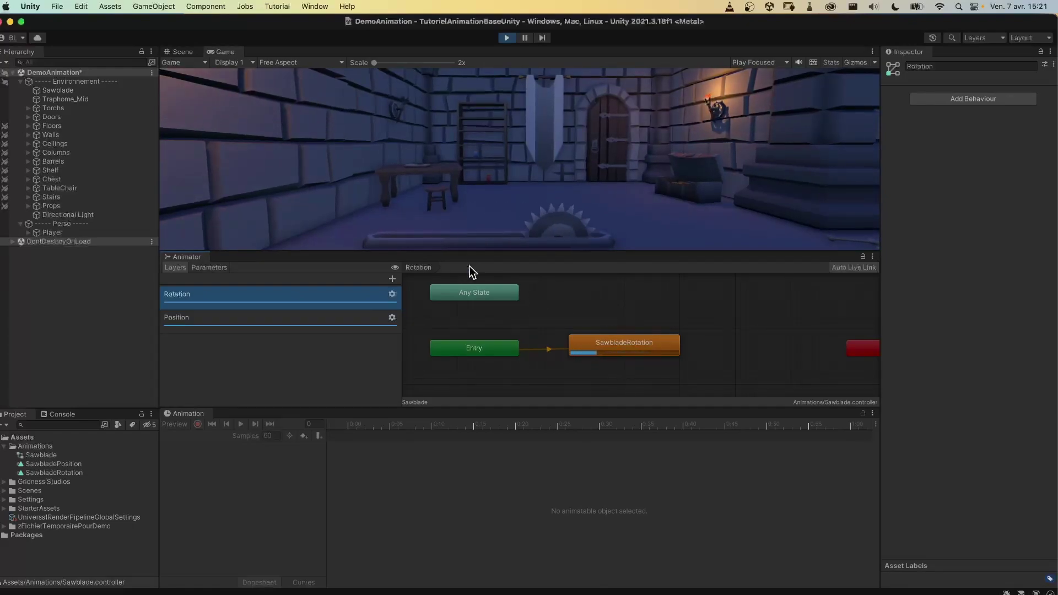
{"action": "left_click", "coordinate": [350, 317]}
{"action": "left_click", "coordinate": [644, 344]}
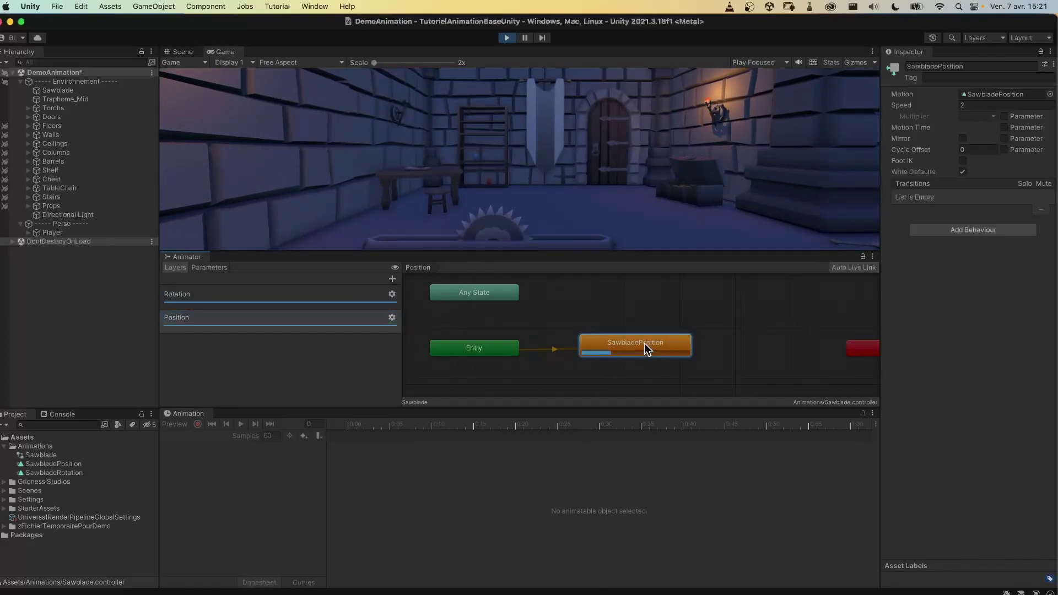
{"action": "left_click", "coordinate": [968, 105]}
{"action": "type", "text": "1"}
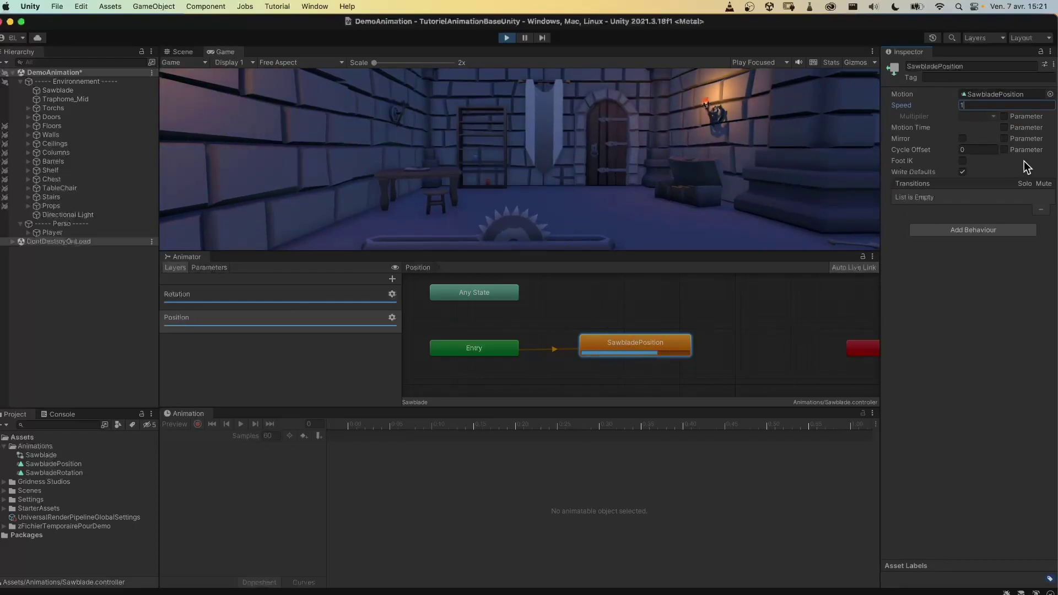
- Set the SawbladeRotation state's speed on the Rotation layer to 0.2
{"action": "left_click", "coordinate": [319, 294]}
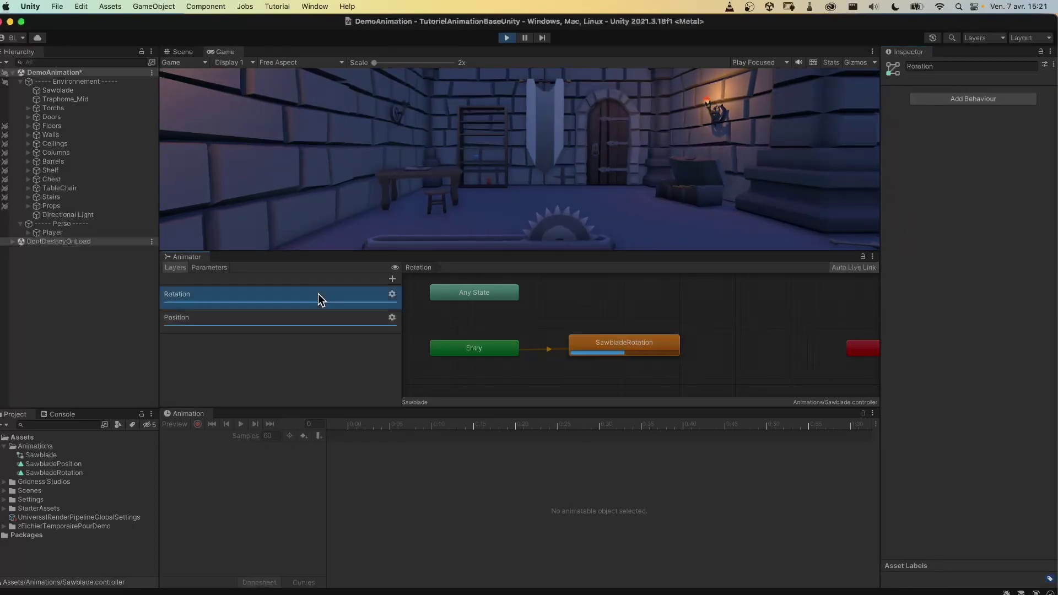
{"action": "left_click", "coordinate": [652, 343]}
{"action": "left_click", "coordinate": [970, 105]}
{"action": "type", "text": "0.2"}
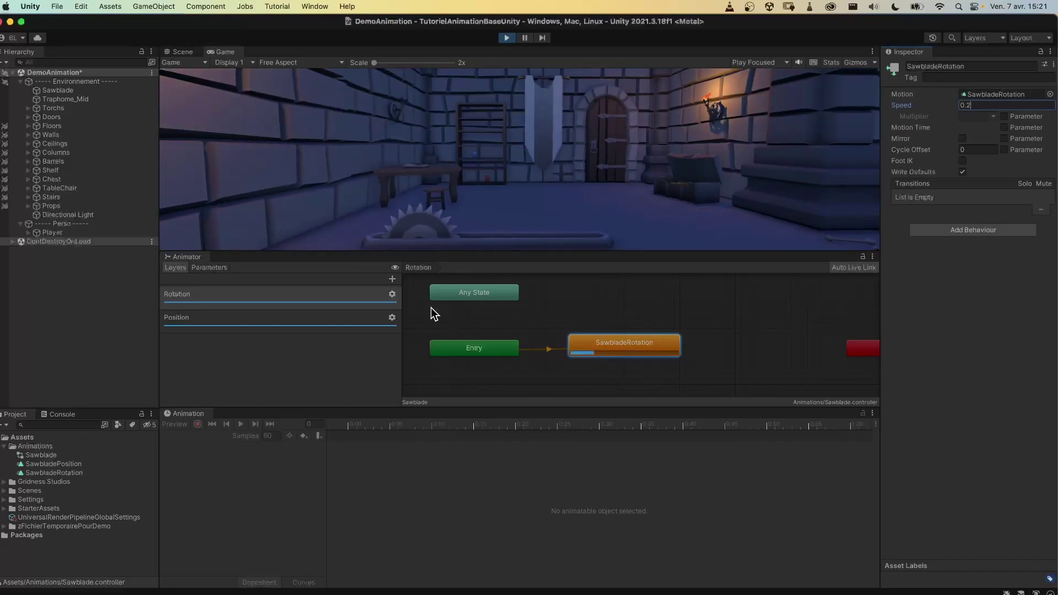
- Set the SawbladePosition state's speed on the Position layer to 0
{"action": "left_click", "coordinate": [342, 317]}
{"action": "left_click", "coordinate": [609, 343]}
{"action": "left_click", "coordinate": [972, 104]}
{"action": "type", "text": "0"}
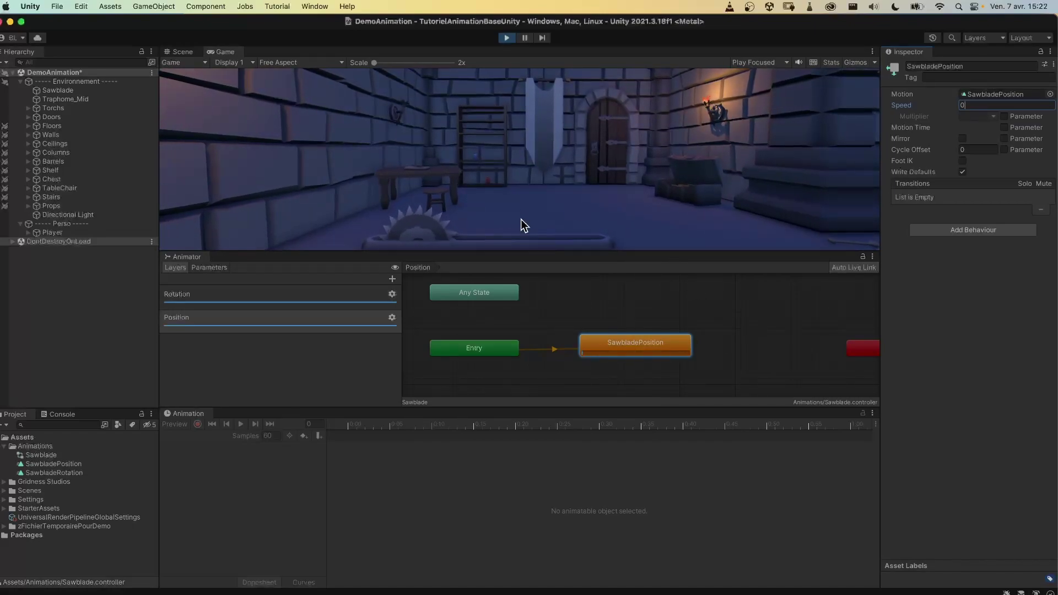
- Set the SawbladePosition state's speed to 1 on the Position layer and exit Play mode
{"action": "left_click", "coordinate": [309, 295]}
{"action": "left_click", "coordinate": [333, 322]}
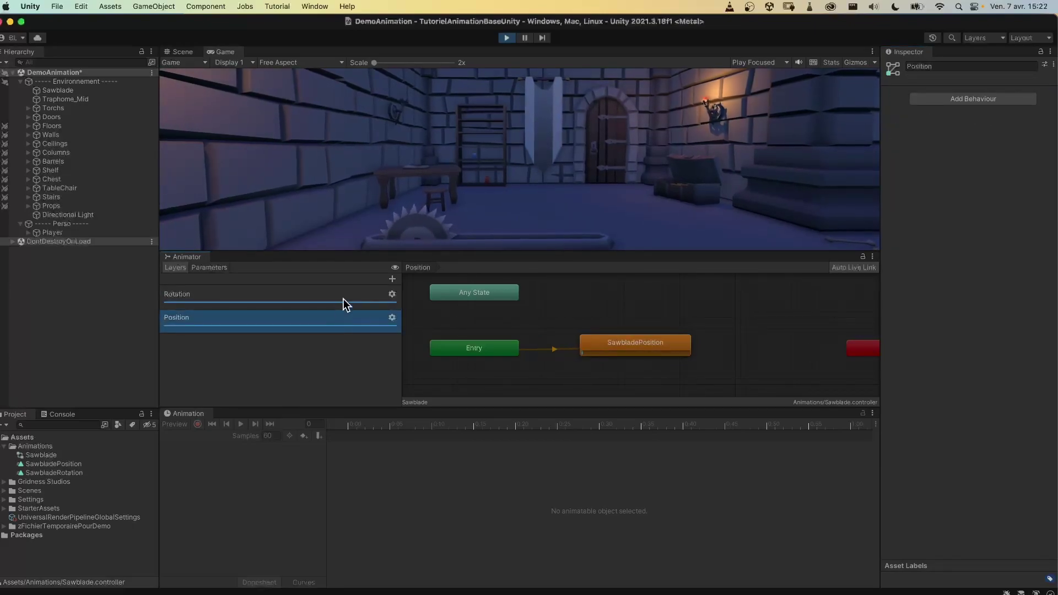
{"action": "left_click", "coordinate": [643, 343]}
{"action": "left_click_drag", "start_coordinate": [984, 108], "coordinate": [956, 107]}
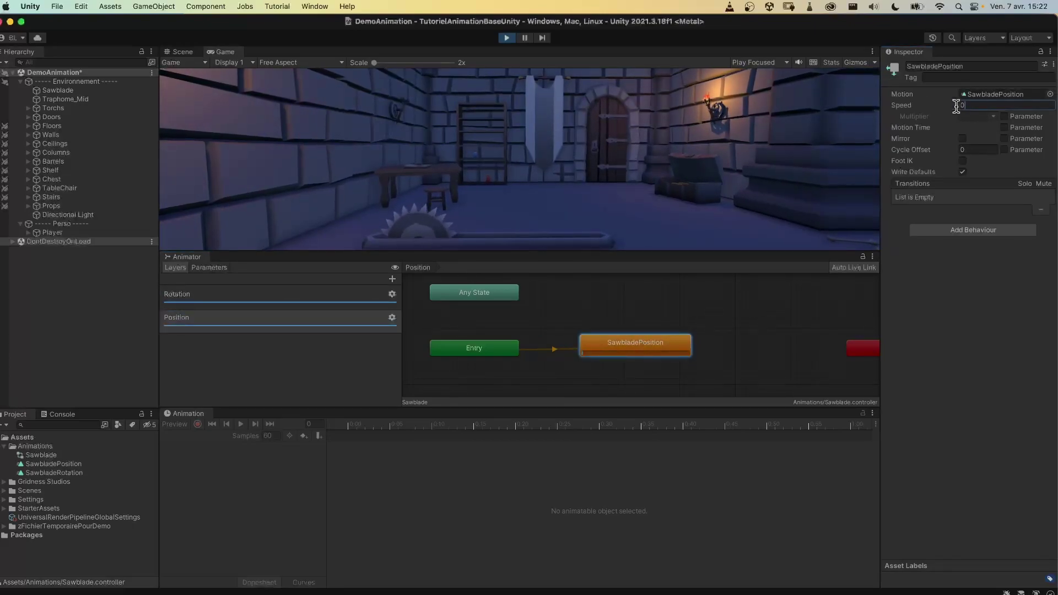
{"action": "type", "text": "1"}
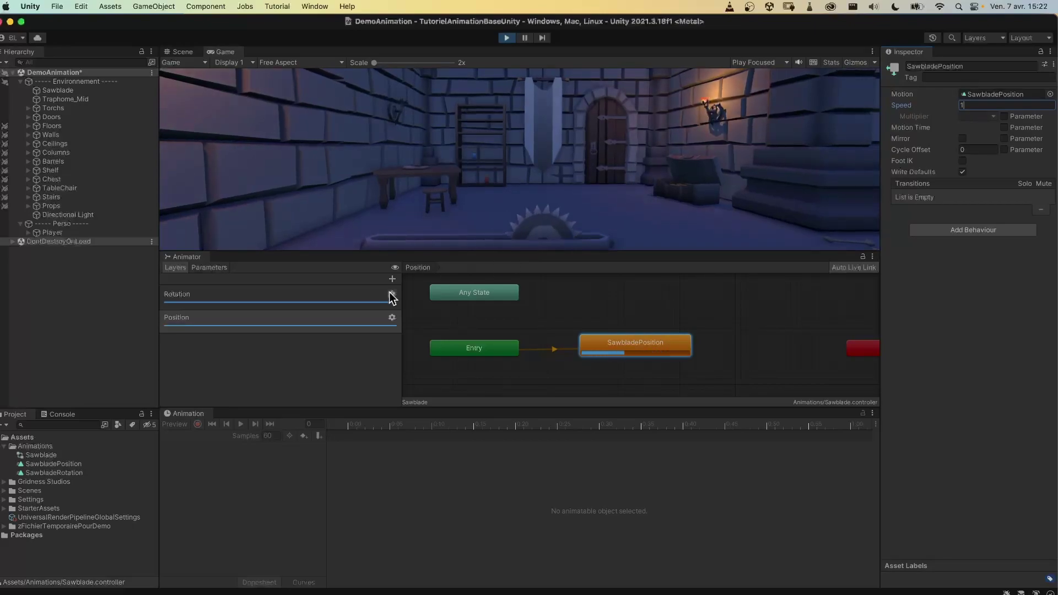
{"action": "left_click", "coordinate": [339, 299]}
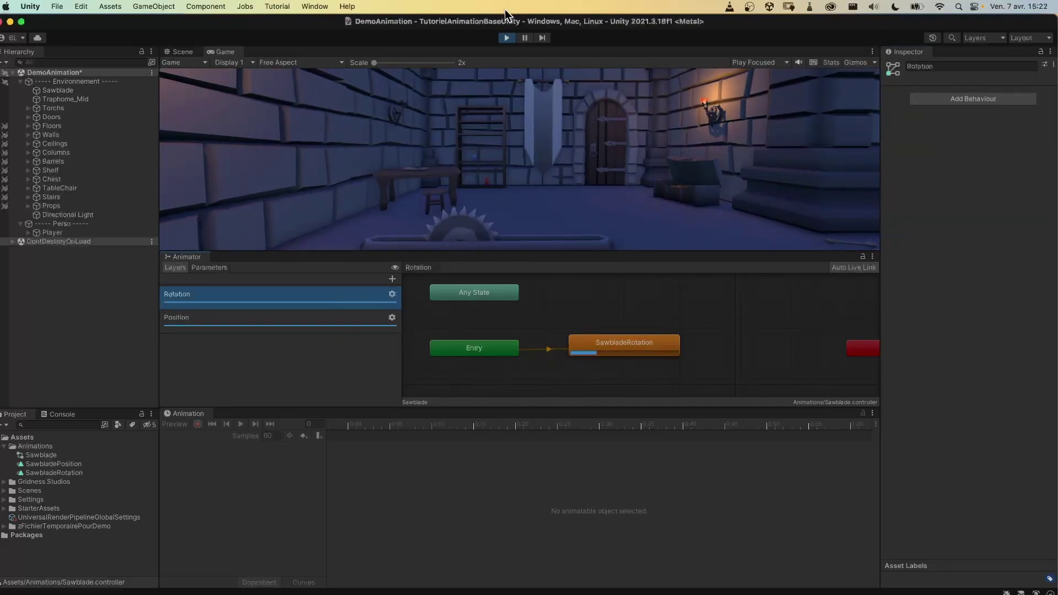
{"action": "left_click", "coordinate": [506, 37]}
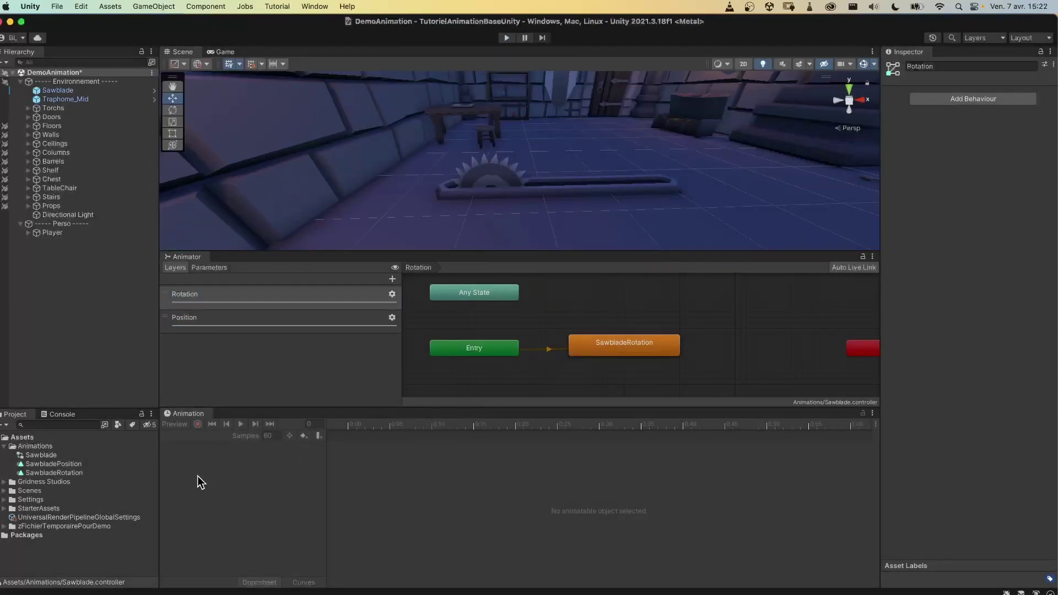
- Examine the sawblade's SawbladeRotation and SawbladePosition clips, moving the position clip's playhead to frame 30
{"action": "left_click", "coordinate": [490, 181]}
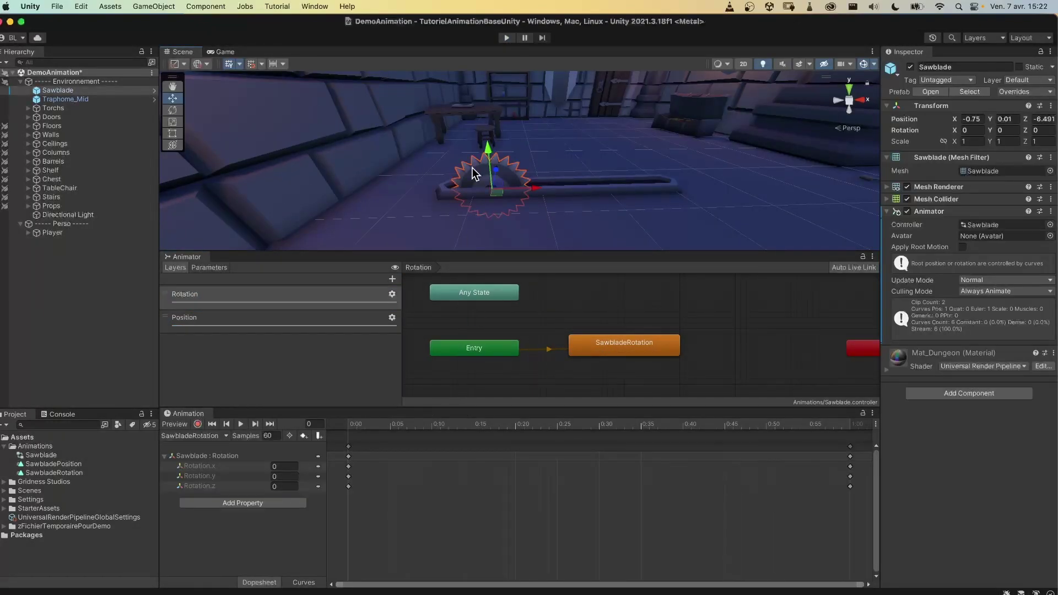
{"action": "left_click", "coordinate": [225, 435]}
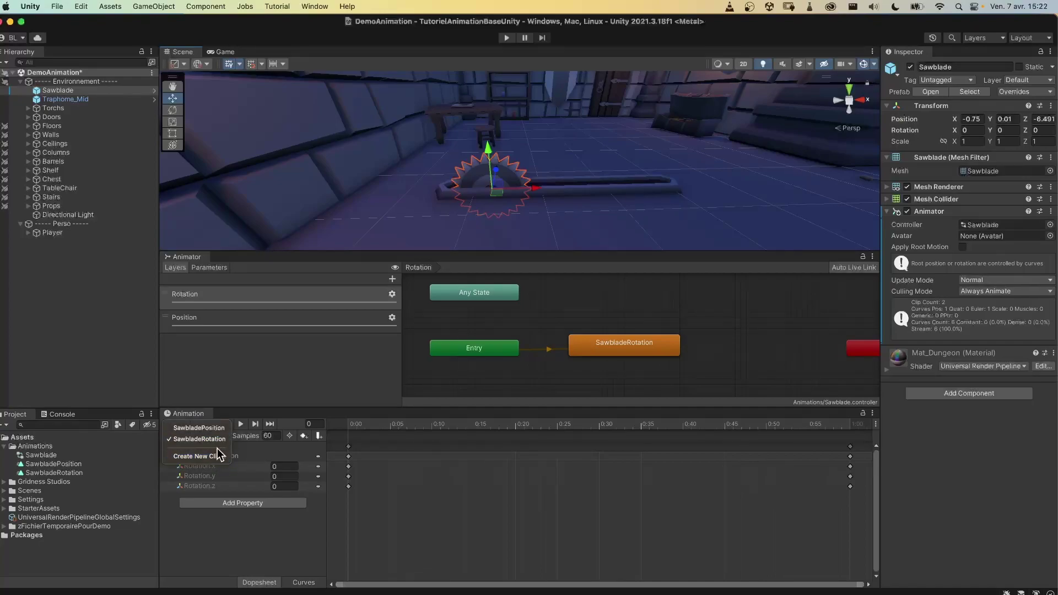
{"action": "left_click", "coordinate": [200, 439]}
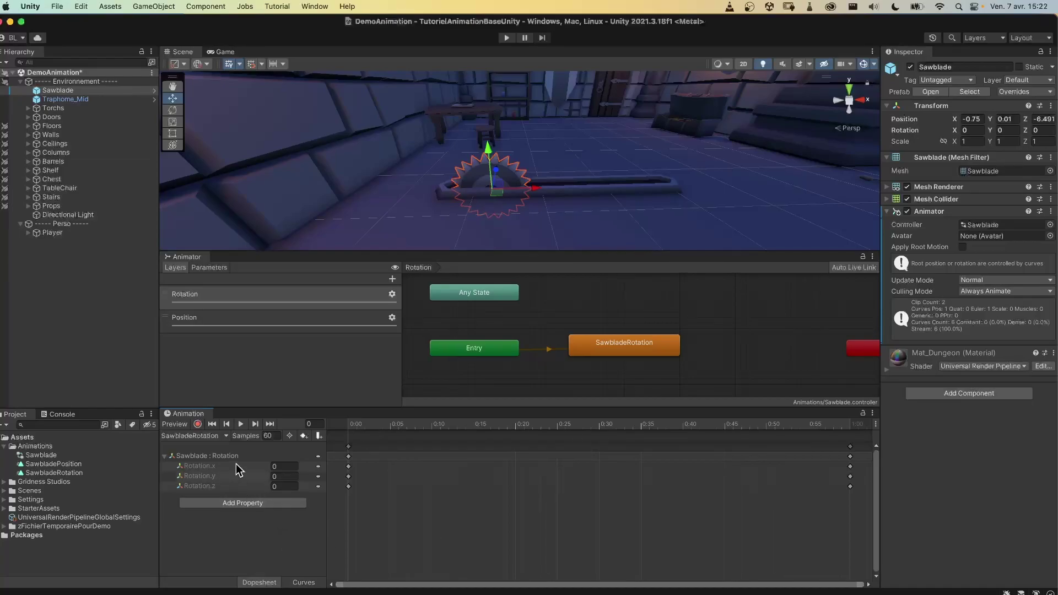
{"action": "left_click", "coordinate": [223, 435]}
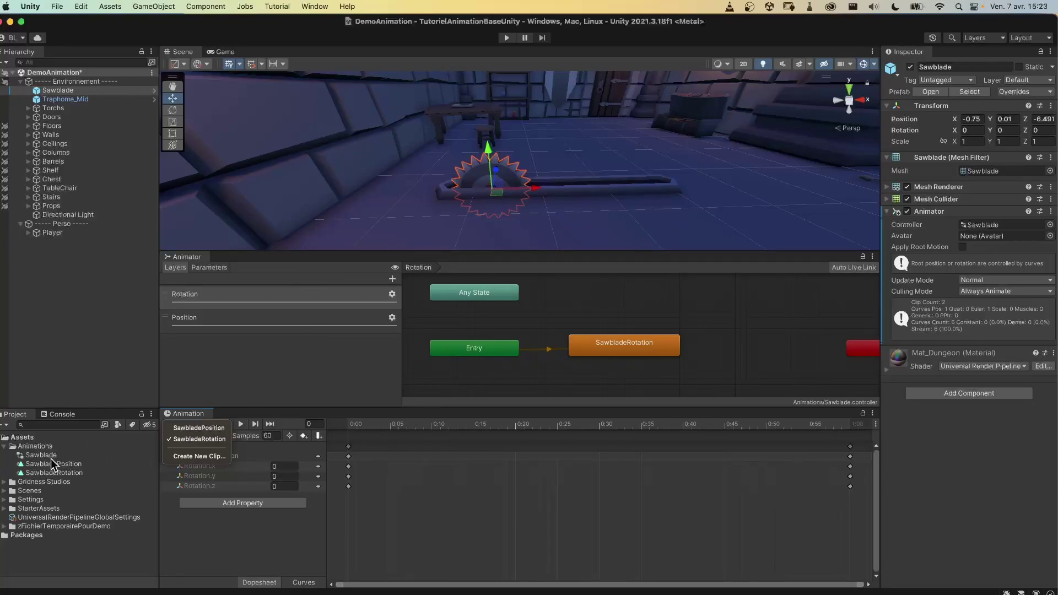
{"action": "left_click", "coordinate": [209, 428]}
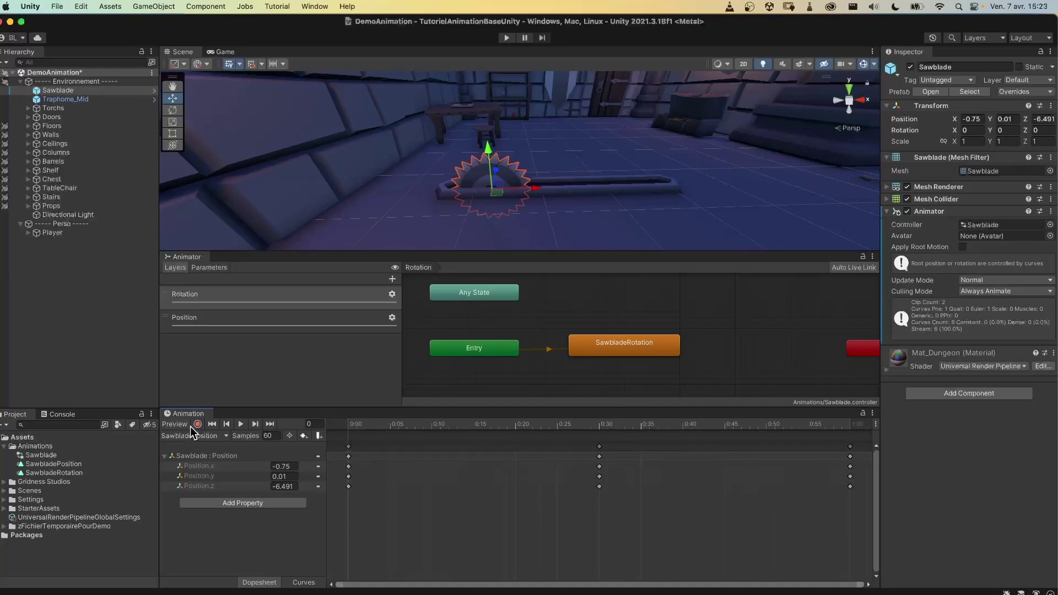
{"action": "left_click", "coordinate": [600, 424]}
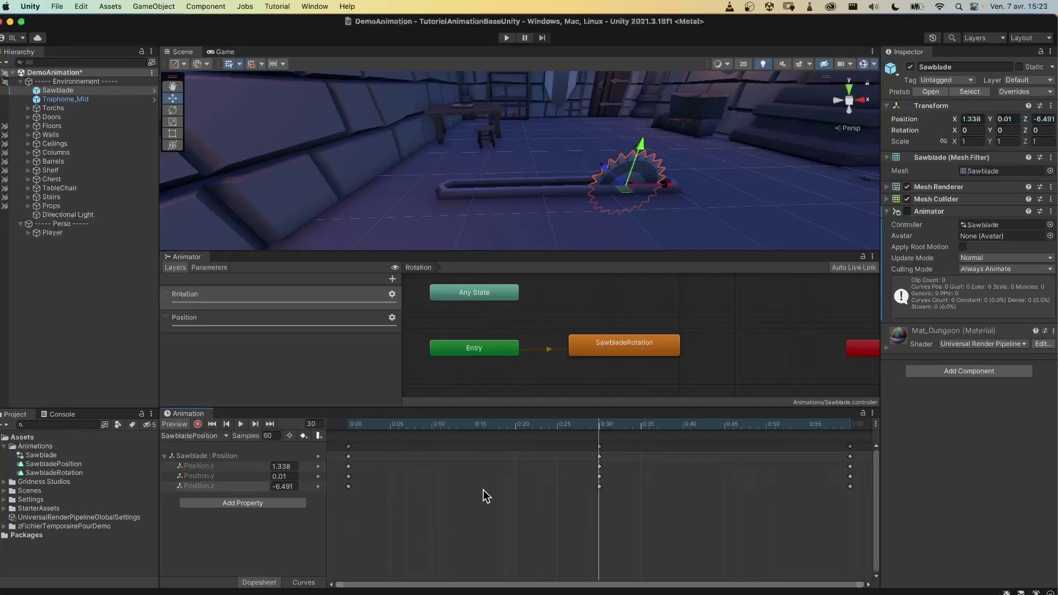
- Add the SawbladePosition clip as a state on the Rotation layer and make it the layer's default state
{"action": "double_click", "coordinate": [303, 297]}
{"action": "scroll", "coordinate": [656, 339], "scroll_direction": "down", "scroll_amount": 3}
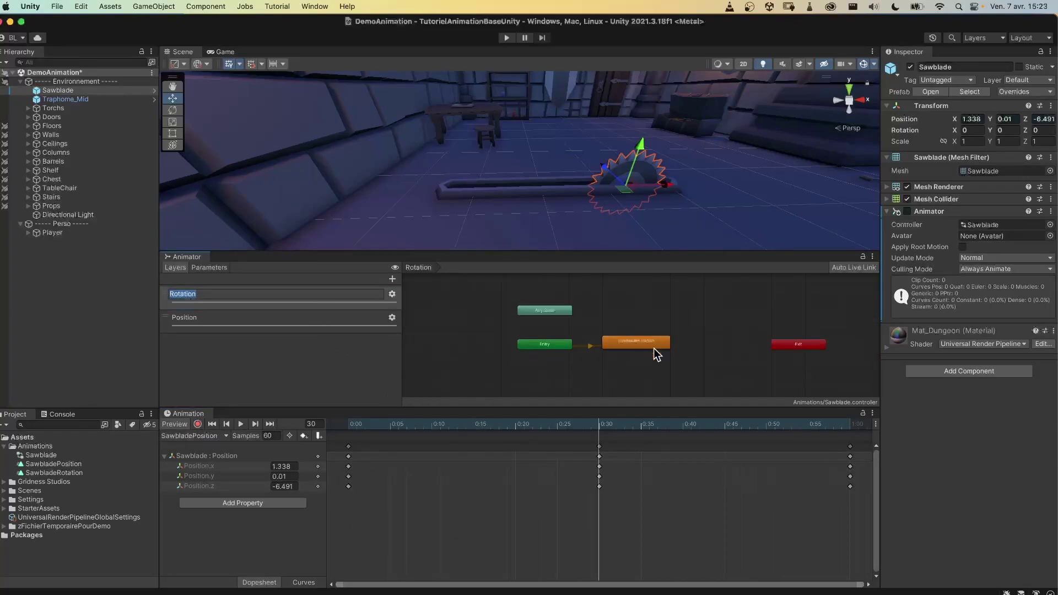
{"action": "middle_click_drag", "start_coordinate": [600, 345], "coordinate": [600, 329]}
{"action": "key", "text": "Return"}
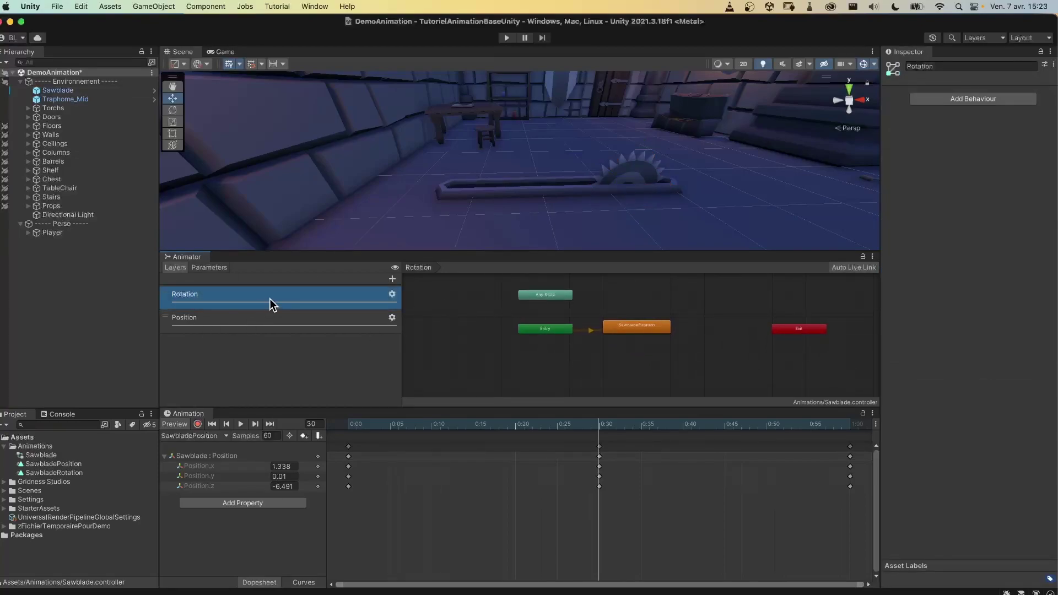
{"action": "left_click_drag", "start_coordinate": [74, 469], "coordinate": [662, 364]}
{"action": "left_click", "coordinate": [667, 366]}
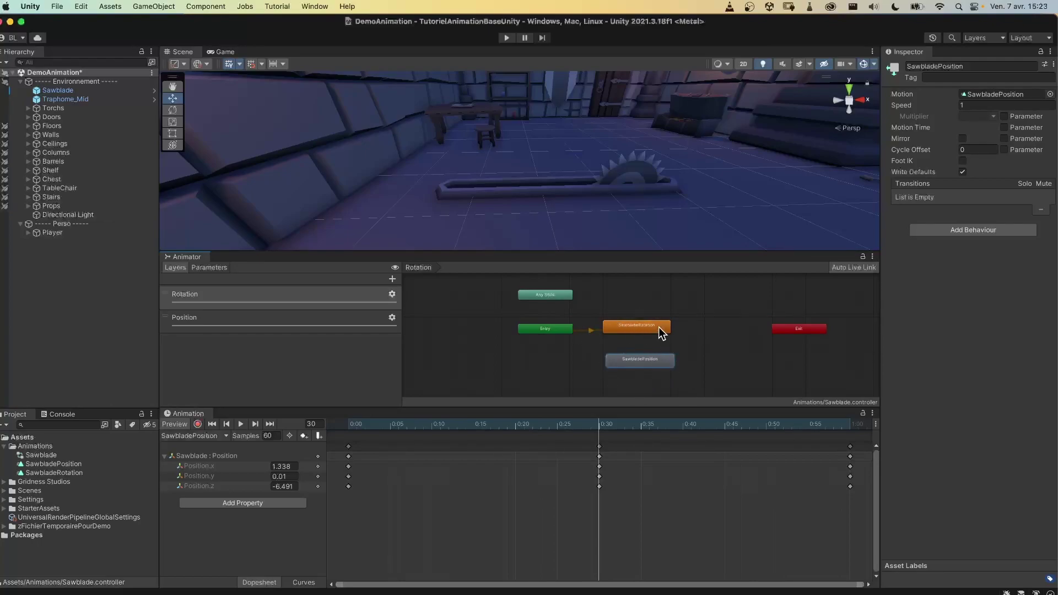
{"action": "right_click", "coordinate": [640, 360]}
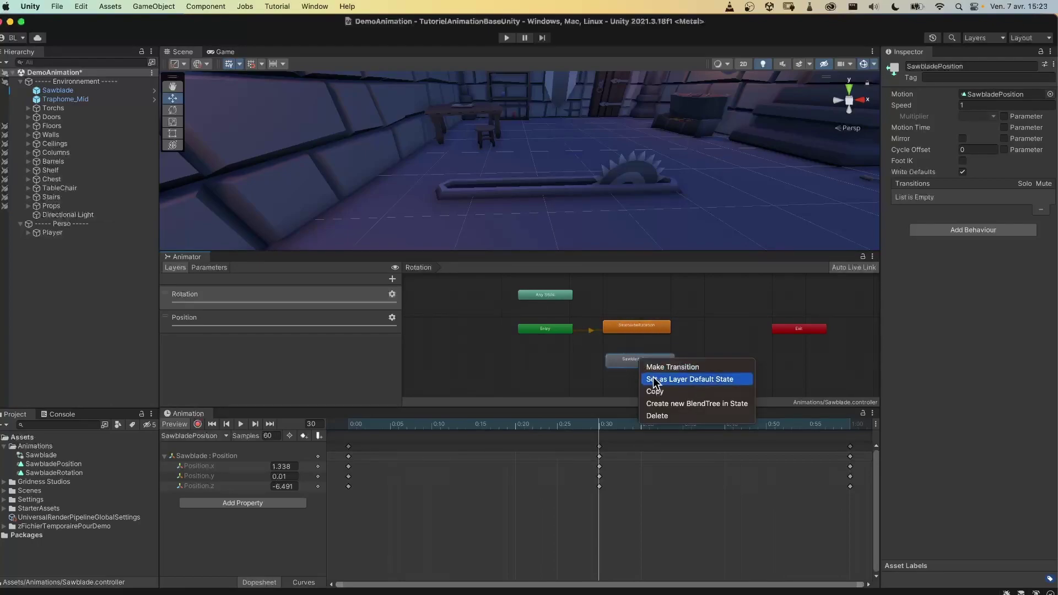
{"action": "left_click", "coordinate": [682, 381]}
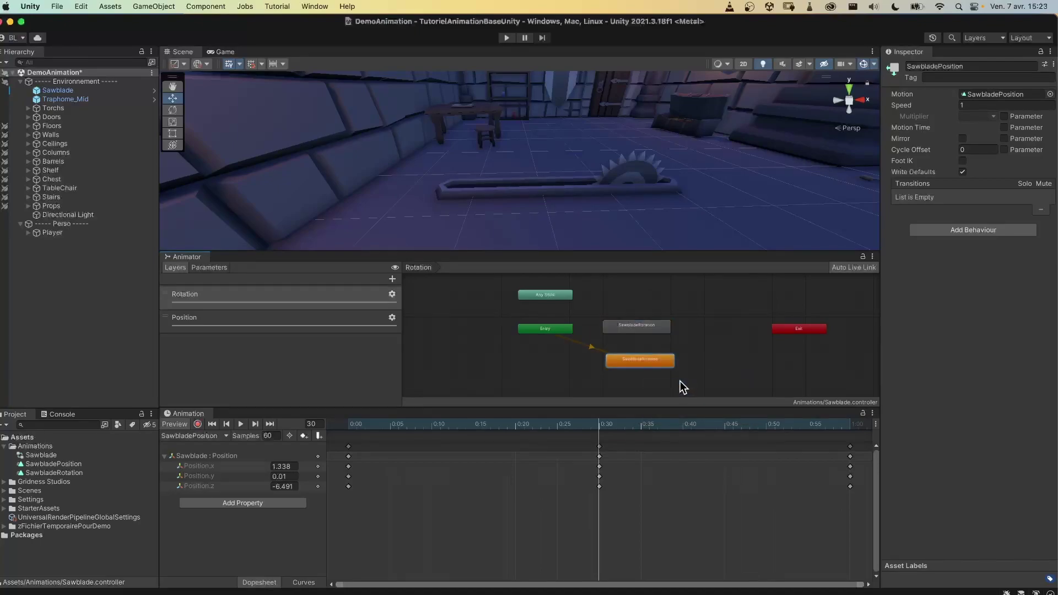
- Make SawbladeRotation the Rotation layer's default state again and delete the SawbladePosition state from that layer
{"action": "right_click", "coordinate": [634, 327]}
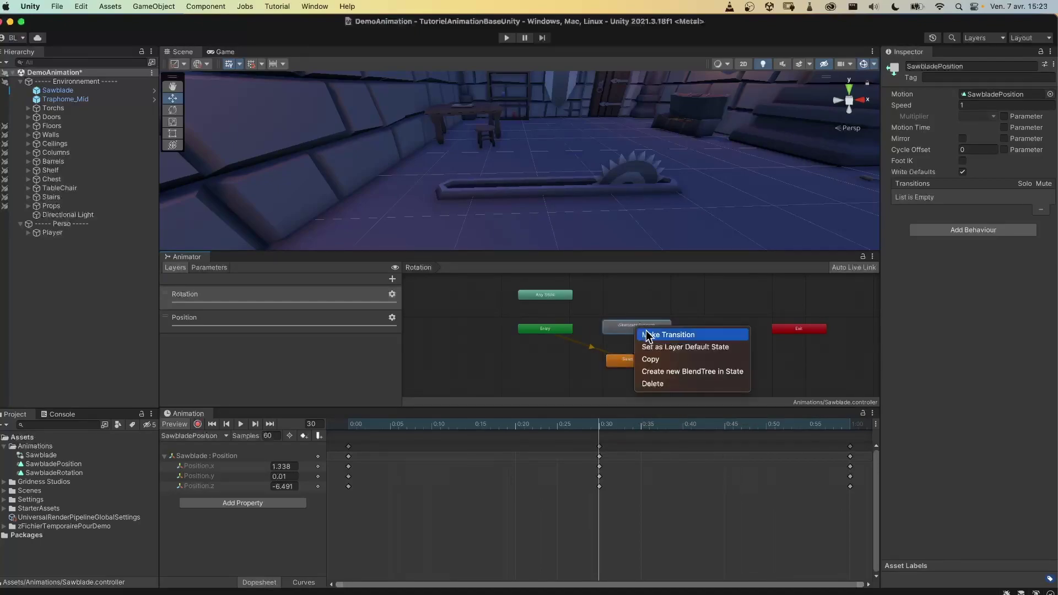
{"action": "left_click", "coordinate": [667, 349]}
{"action": "left_click", "coordinate": [660, 361]}
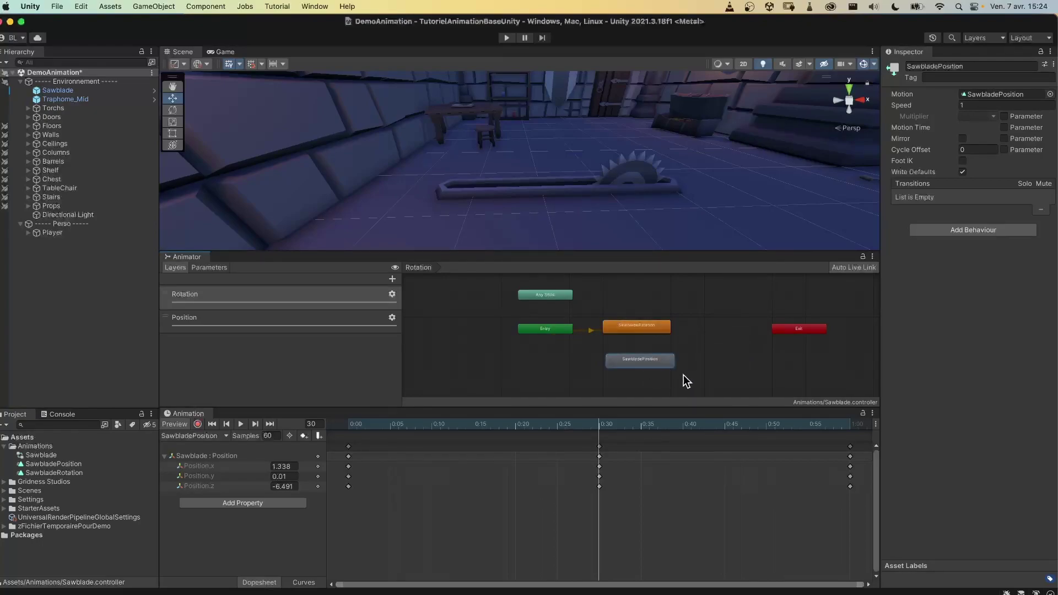
{"action": "key", "text": "Delete"}
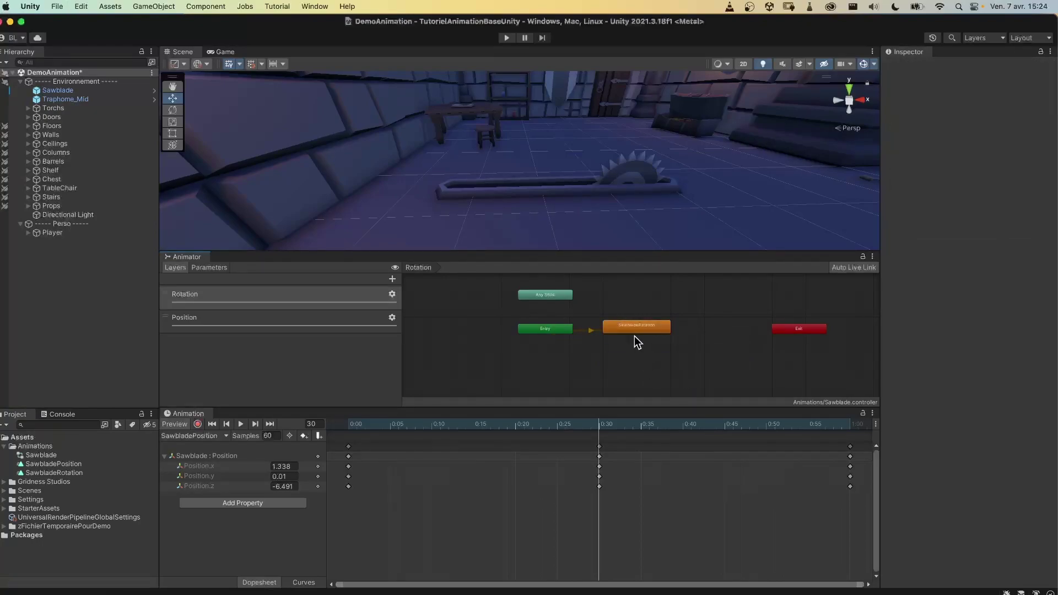
- Add a temporary animator layer to examine its weight and blending settings, and delete it
{"action": "left_click", "coordinate": [392, 279]}
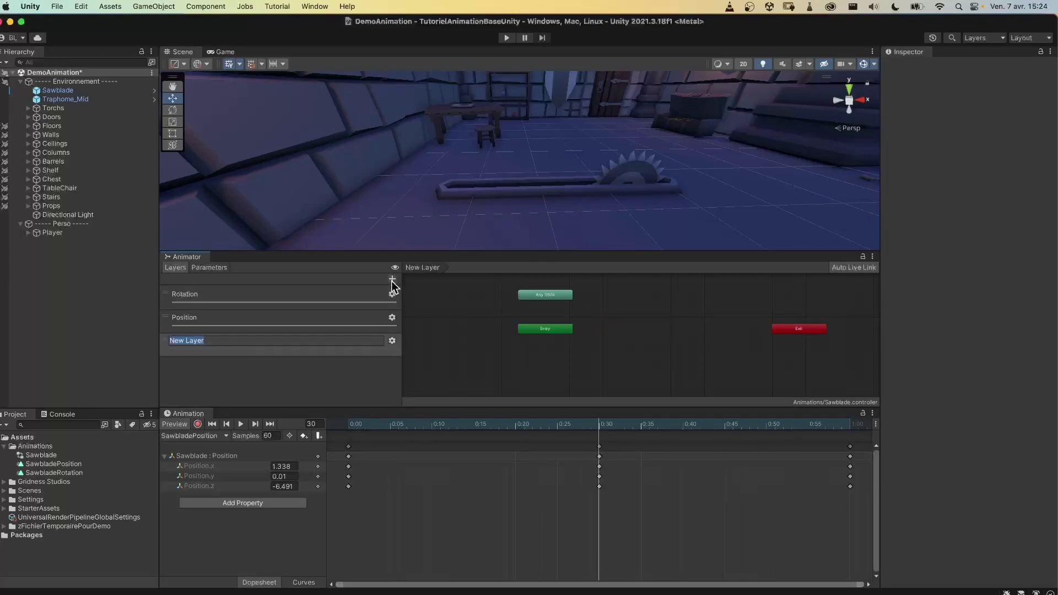
{"action": "key", "text": "Return"}
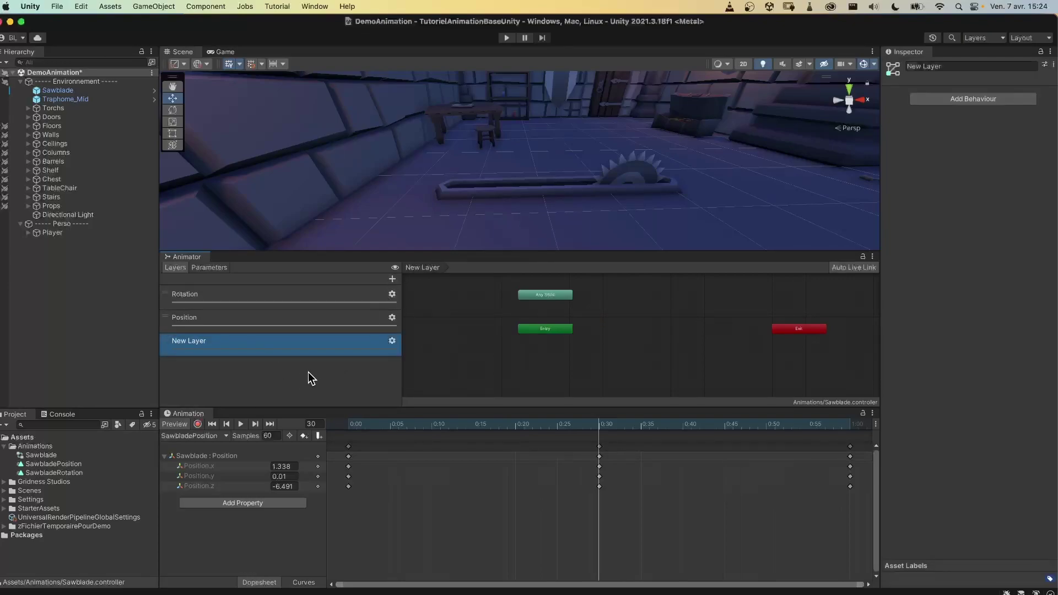
{"action": "left_click", "coordinate": [392, 340]}
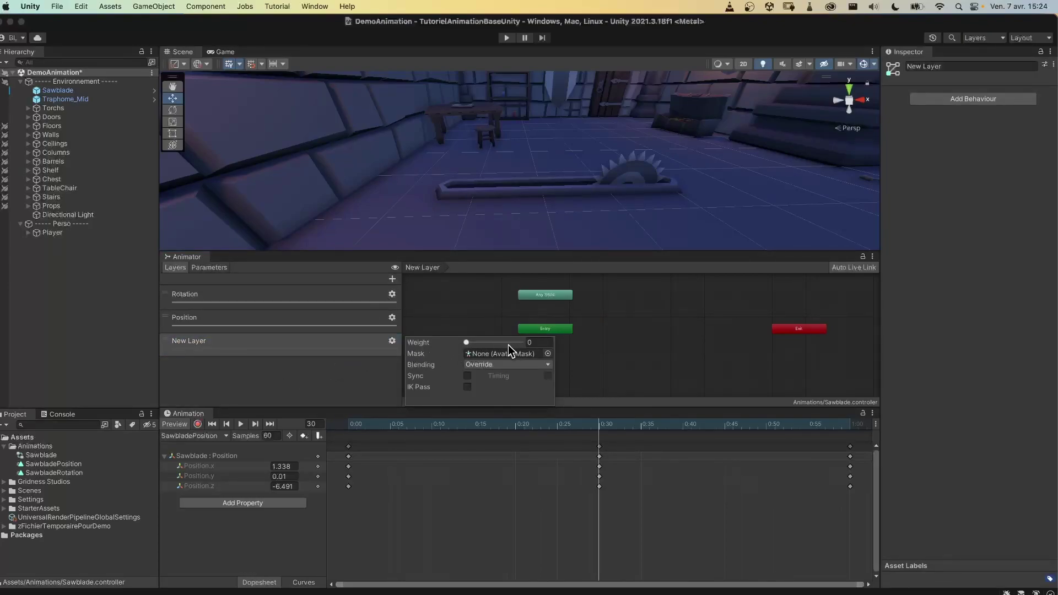
{"action": "left_click", "coordinate": [326, 348]}
{"action": "right_click", "coordinate": [345, 349]}
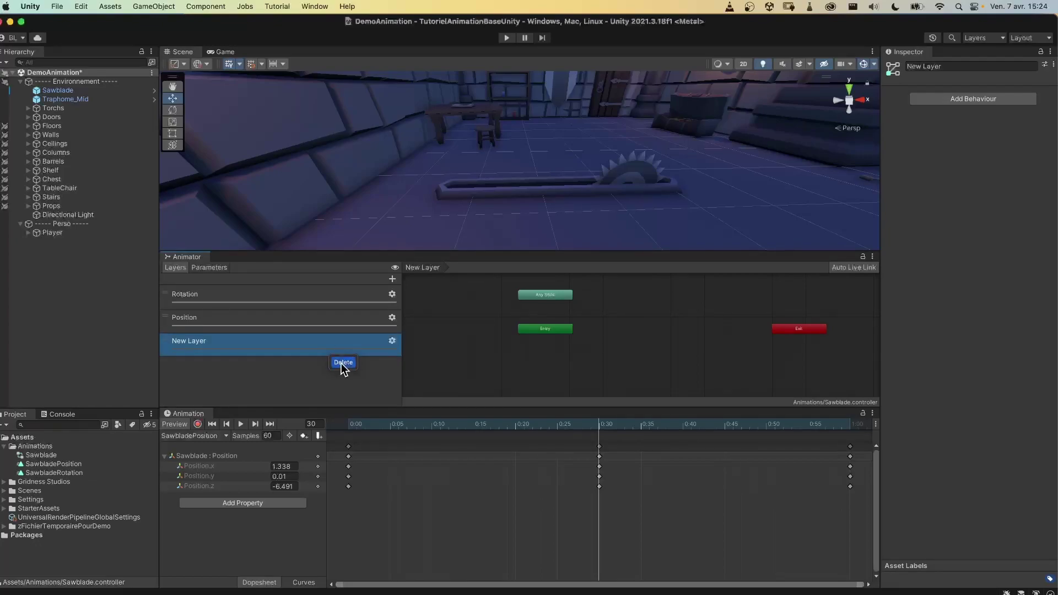
{"action": "left_click", "coordinate": [343, 362]}
- Review the Position layer's weight setting, compare the Rotation and Position layers, and inspect the SawbladePosition state's speed
{"action": "left_click", "coordinate": [392, 317]}
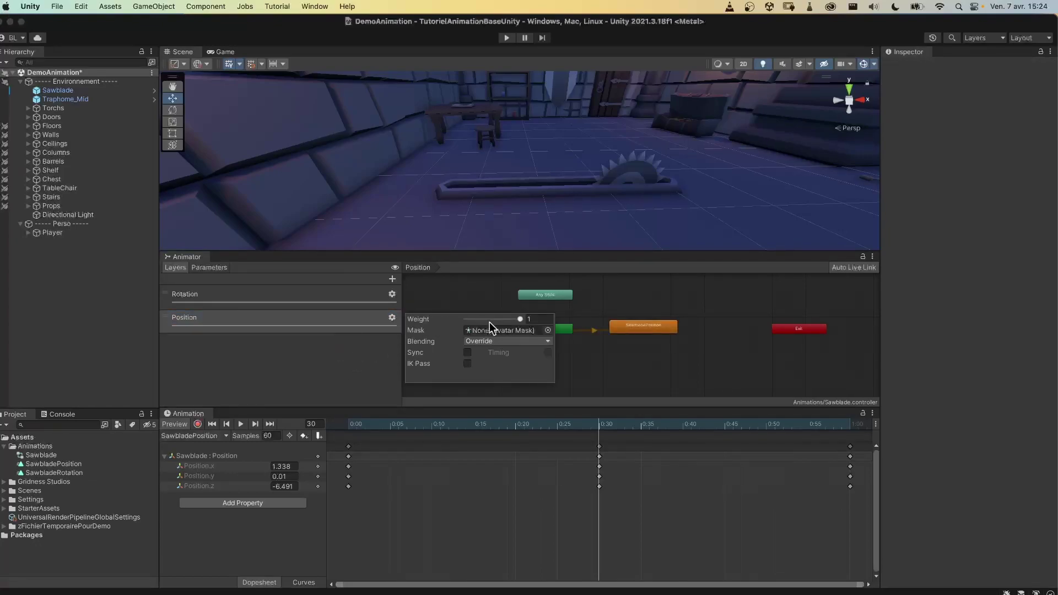
{"action": "left_click", "coordinate": [374, 294]}
{"action": "left_click", "coordinate": [342, 317]}
{"action": "left_click", "coordinate": [348, 295]}
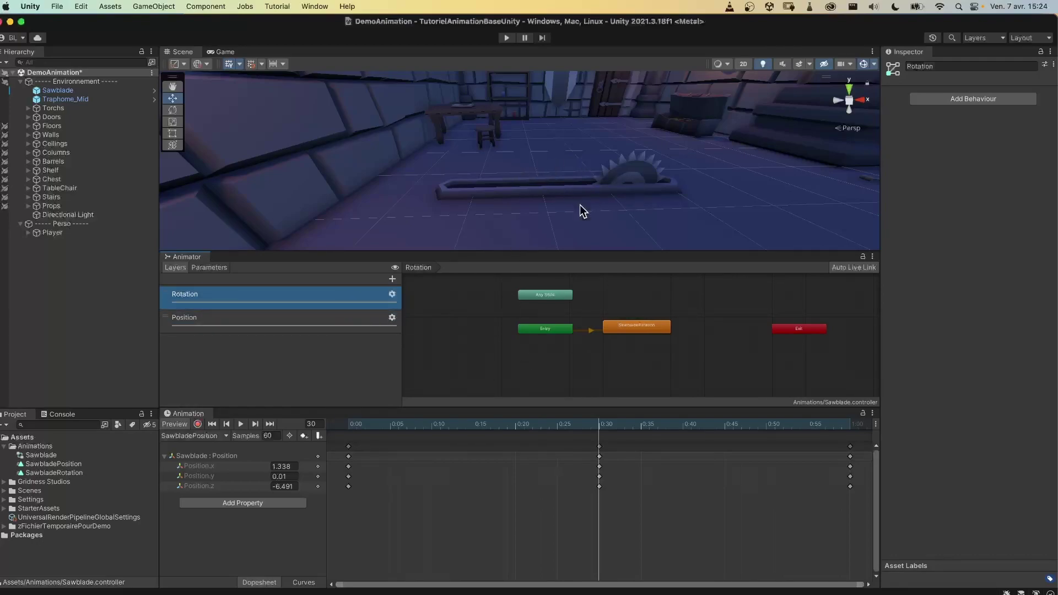
{"action": "left_click", "coordinate": [326, 321]}
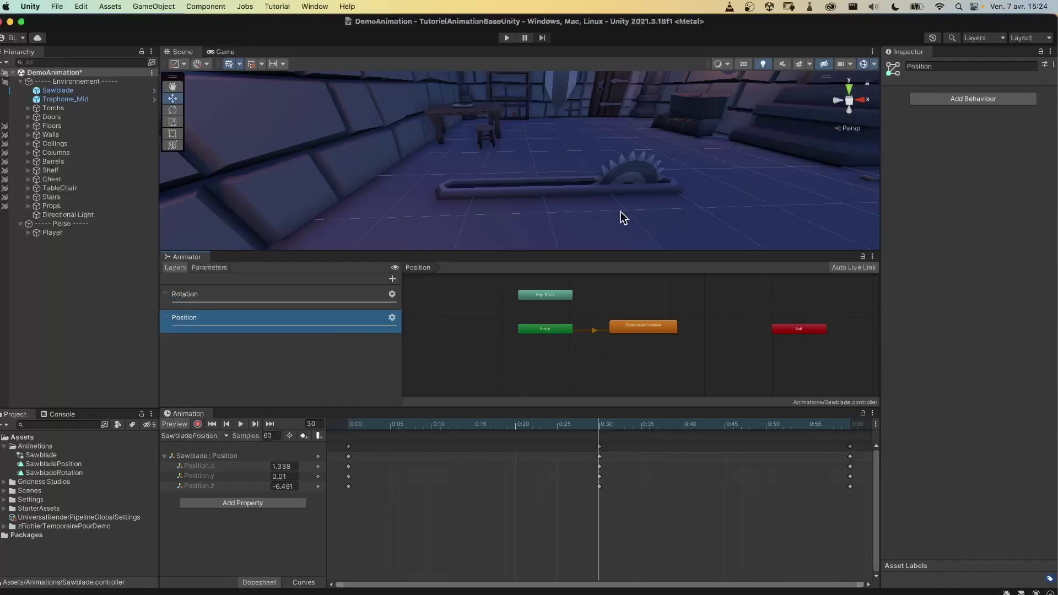
{"action": "left_click", "coordinate": [663, 329]}
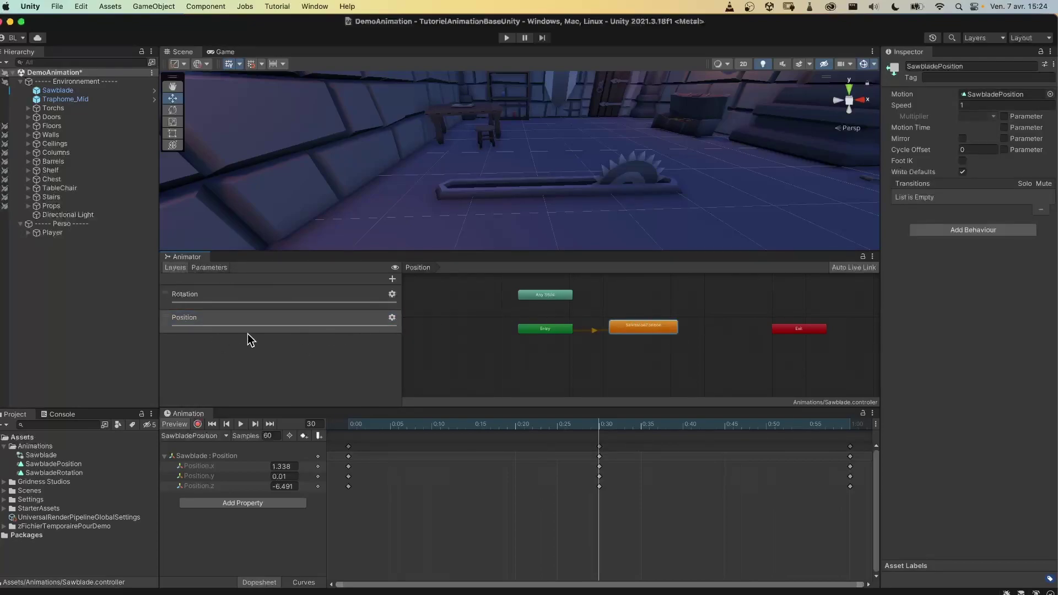
{"action": "left_click", "coordinate": [622, 329]}
{"action": "left_click", "coordinate": [903, 105]}
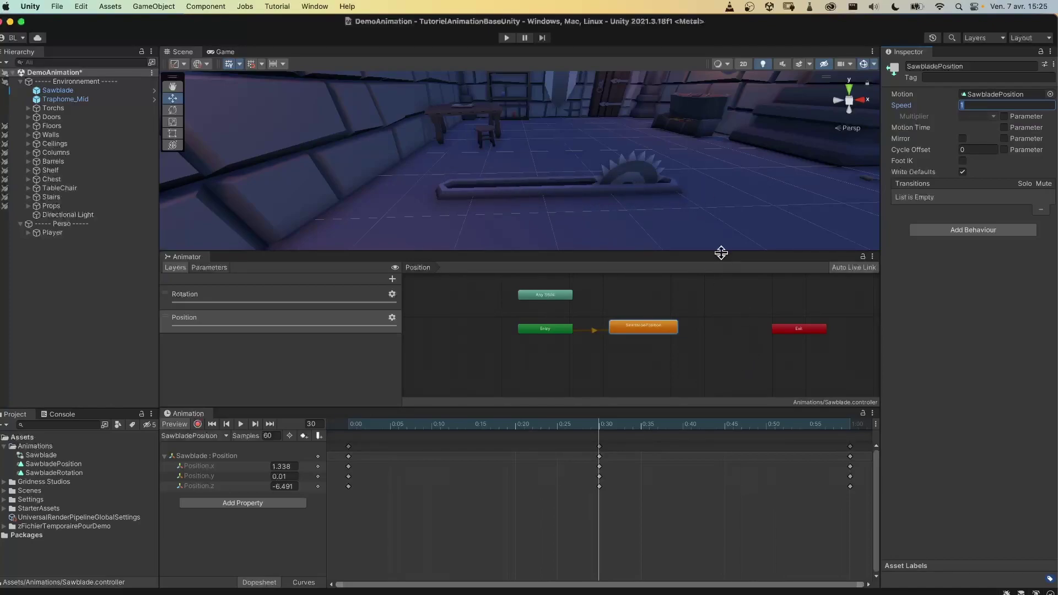
- Enlarge the Scene view and zoom out around the sawblade trap
{"action": "left_click_drag", "start_coordinate": [720, 252], "coordinate": [717, 283]}
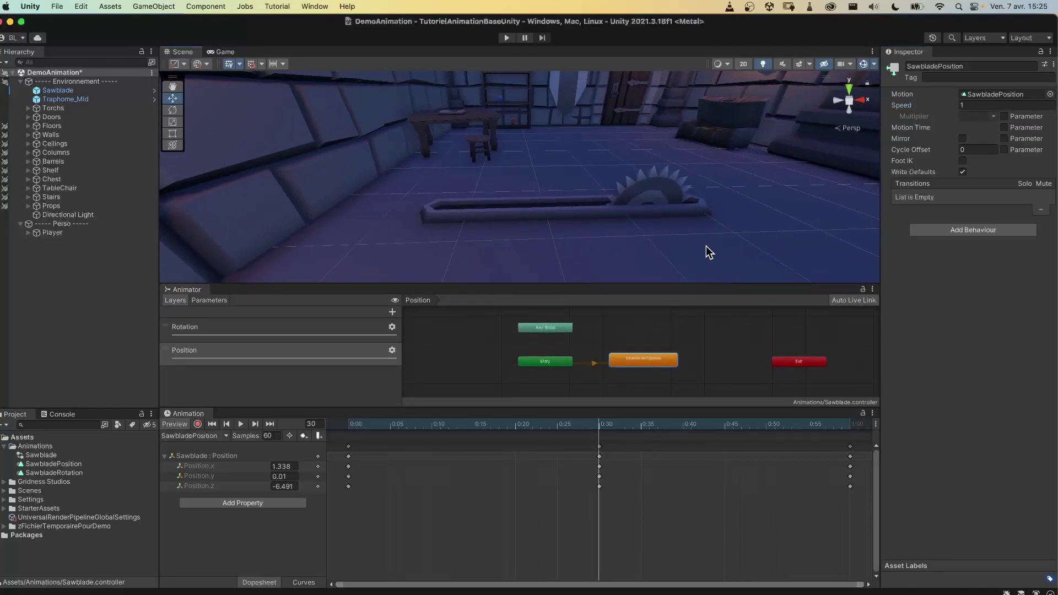
{"action": "scroll", "coordinate": [661, 234], "scroll_direction": "down", "scroll_amount": 4}
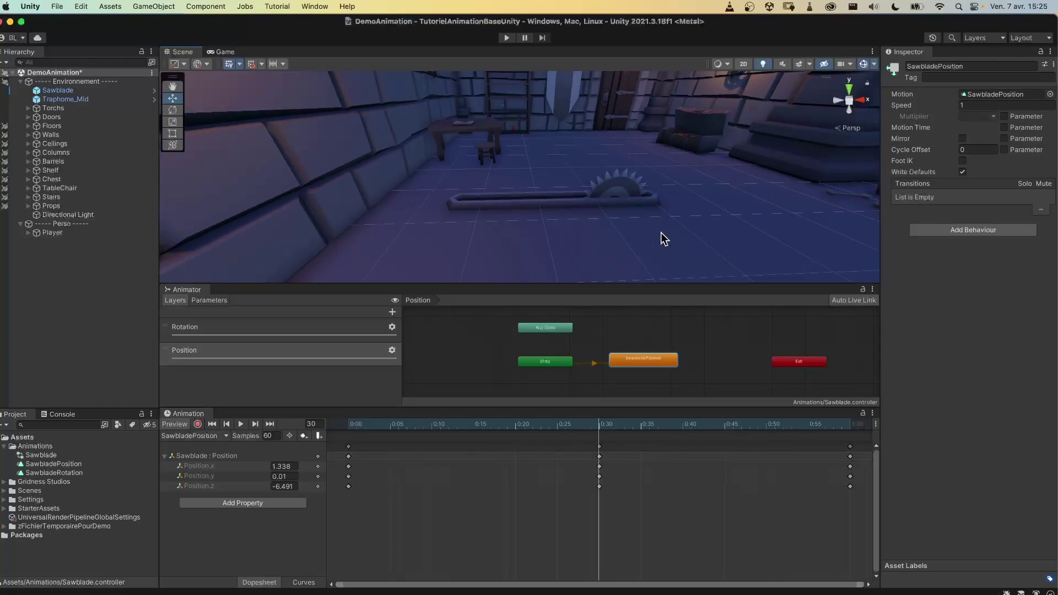